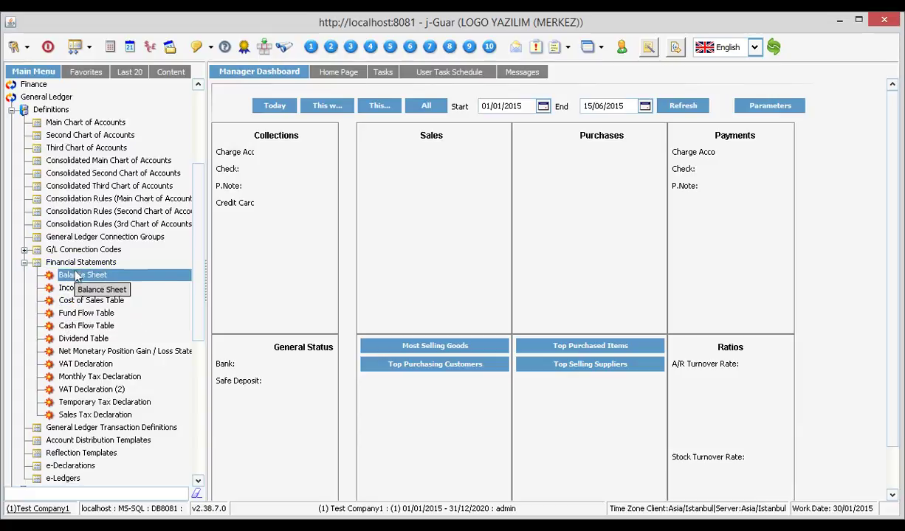
Open the Balance Sheet financial statements and start a new balance sheet table based on the Main Chart of Accounts
double_click(73, 275)
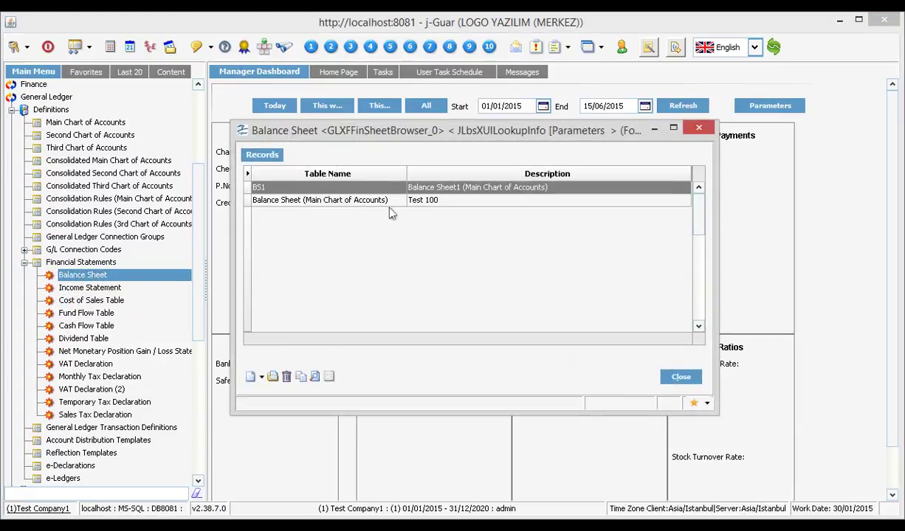
left_click(261, 378)
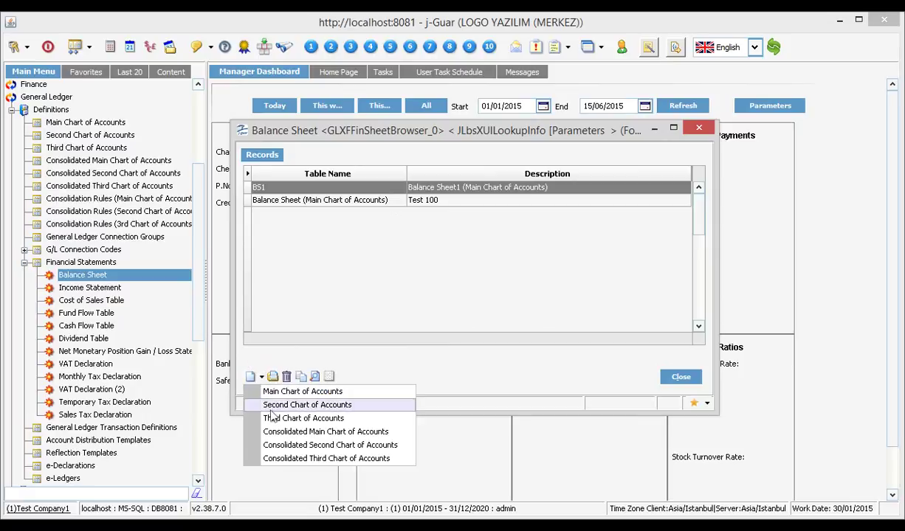
left_click(282, 391)
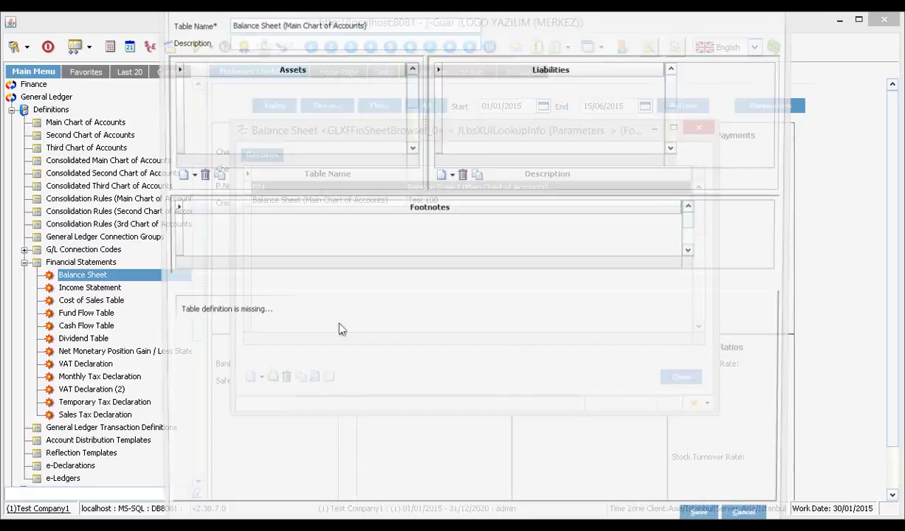
left_click(480, 313)
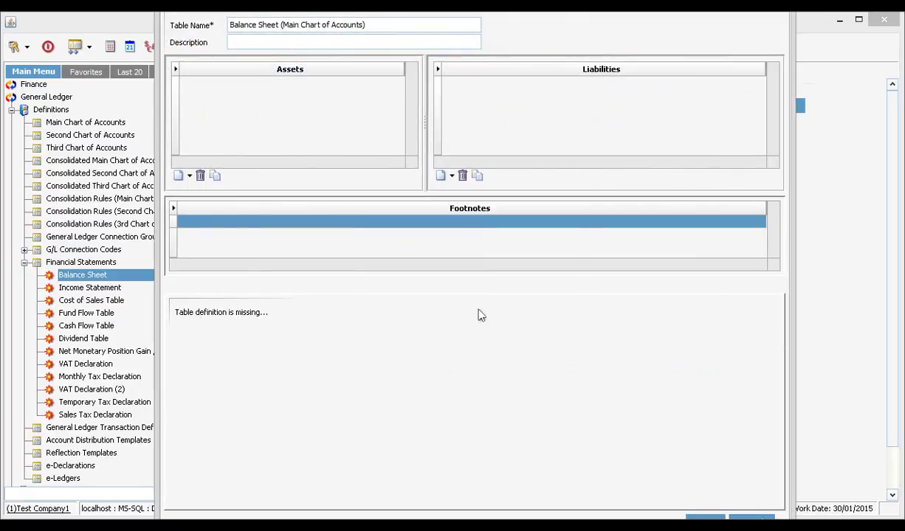
Add a group to the Assets side with definition code 1 and definition name Assets
left_click(189, 176)
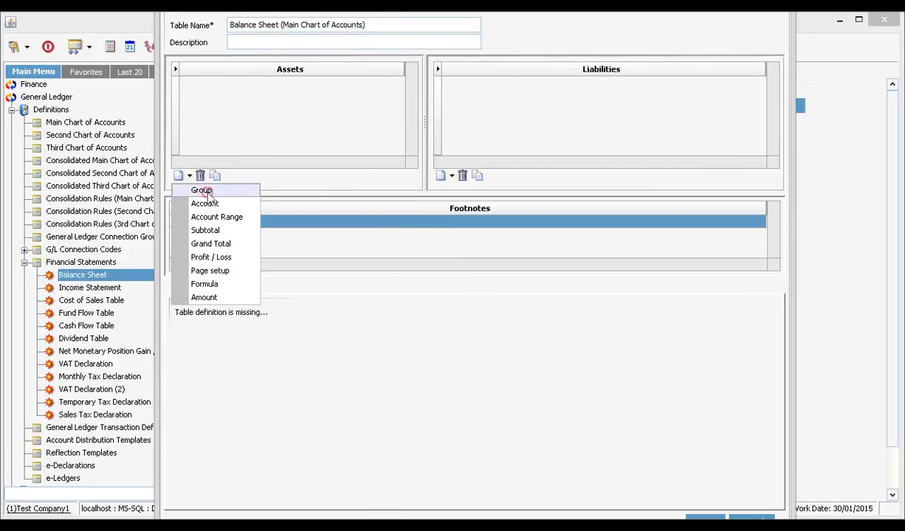
left_click(200, 189)
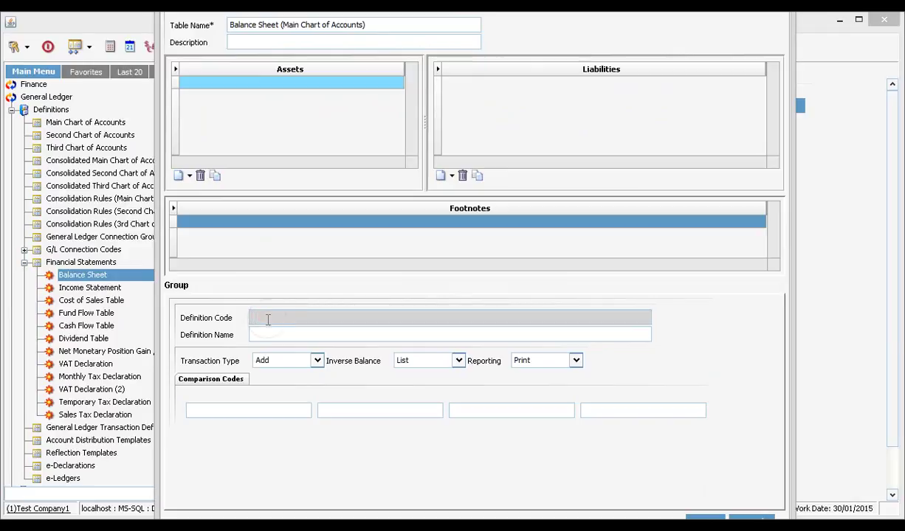
type("1")
left_click(275, 333)
type("Assets")
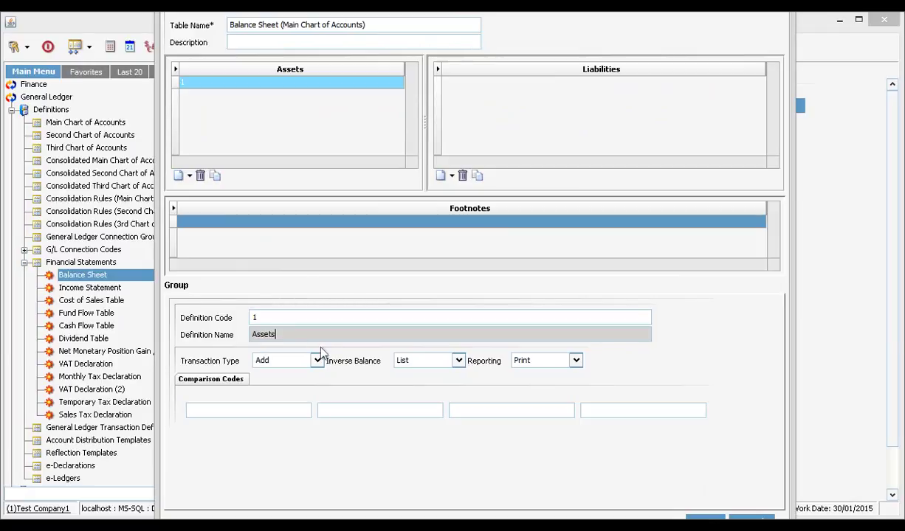
left_click(283, 317)
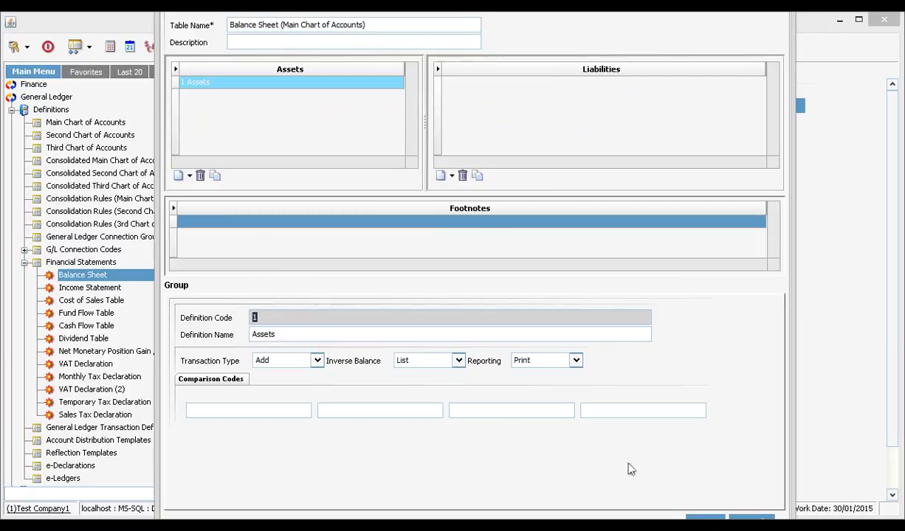
Add an account line below the Assets group with definition code 1.1 and definition name Cash box
left_click(184, 87)
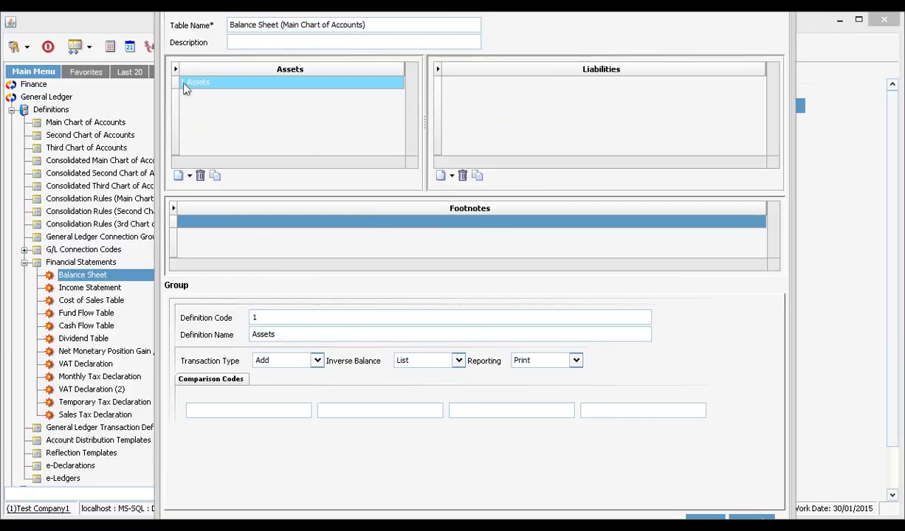
left_click(189, 175)
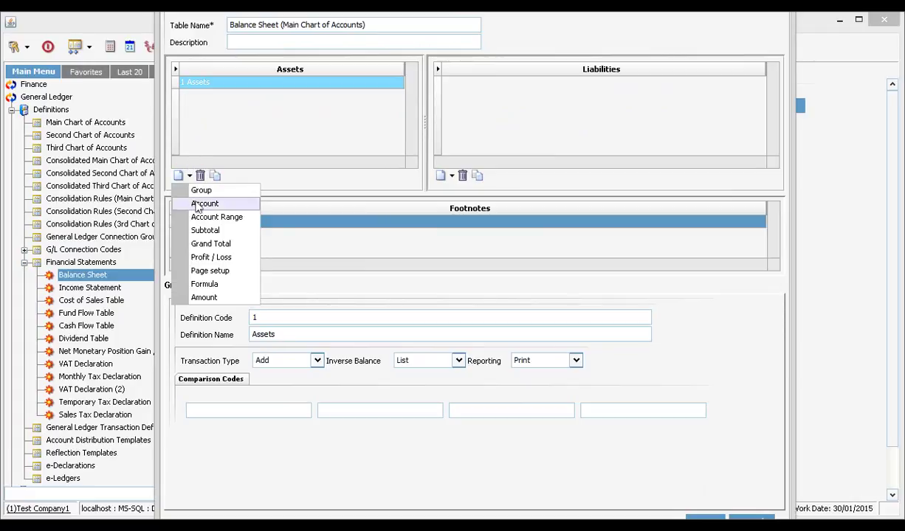
left_click(198, 206)
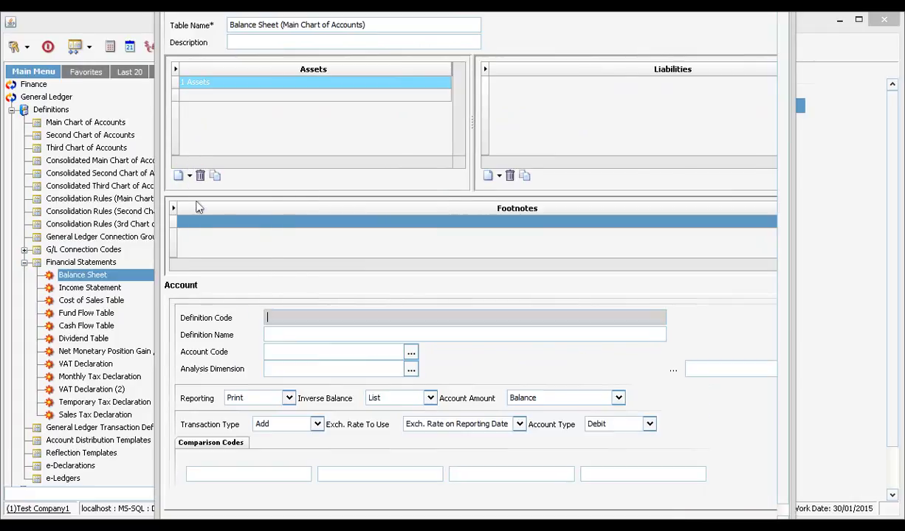
left_click(274, 318)
left_click(277, 336)
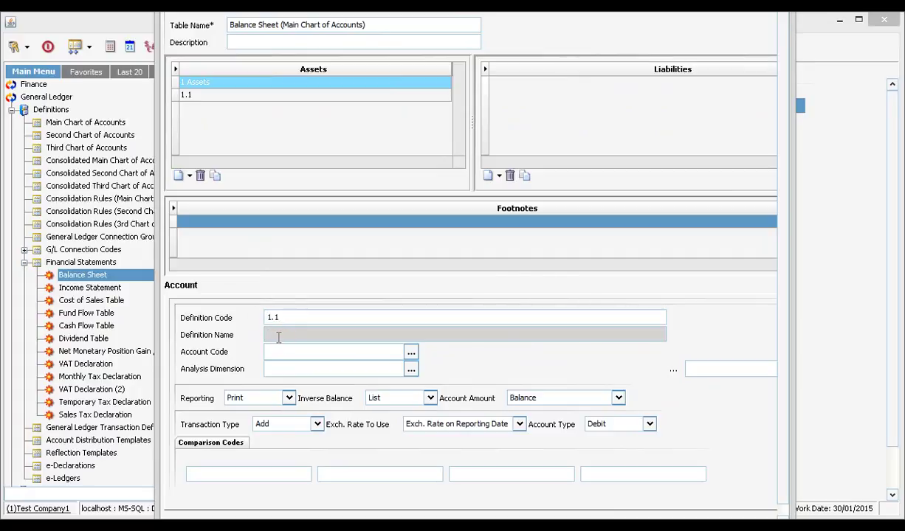
type("Cash box")
Assign the Cash on Hand account, code 1.18.181, from the chart of accounts to the Cash box line
left_click(285, 354)
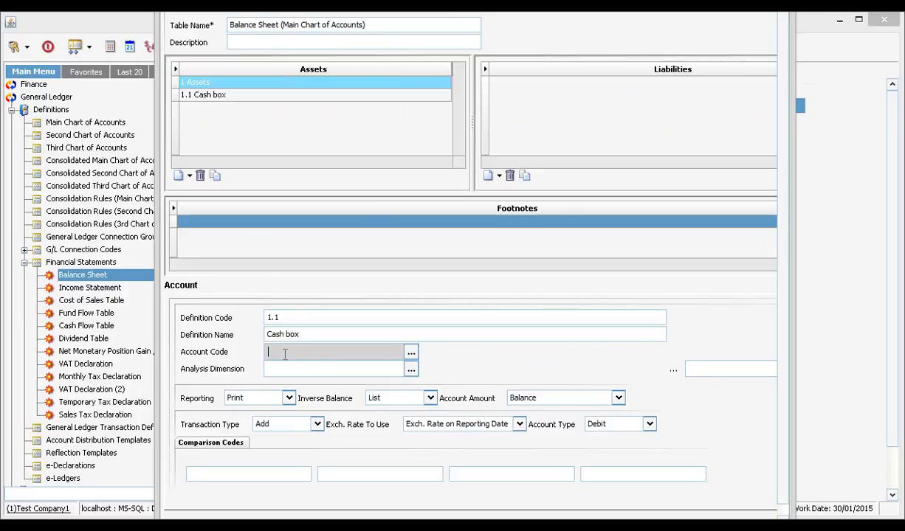
left_click(407, 353)
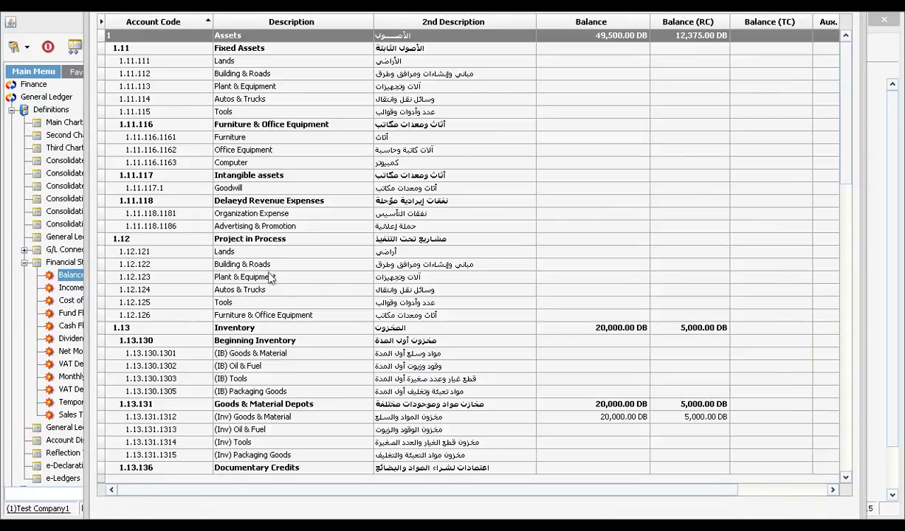
key("Down")
key("Down")
key("Down")
key("Down")
key("Down")
key("Down")
key("Down")
key("Down")
key("Down")
key("Down")
key("Down")
key("Down")
key("Down")
key("Down")
key("Down")
key("Down")
key("Down")
key("Down")
key("Down")
key("Down")
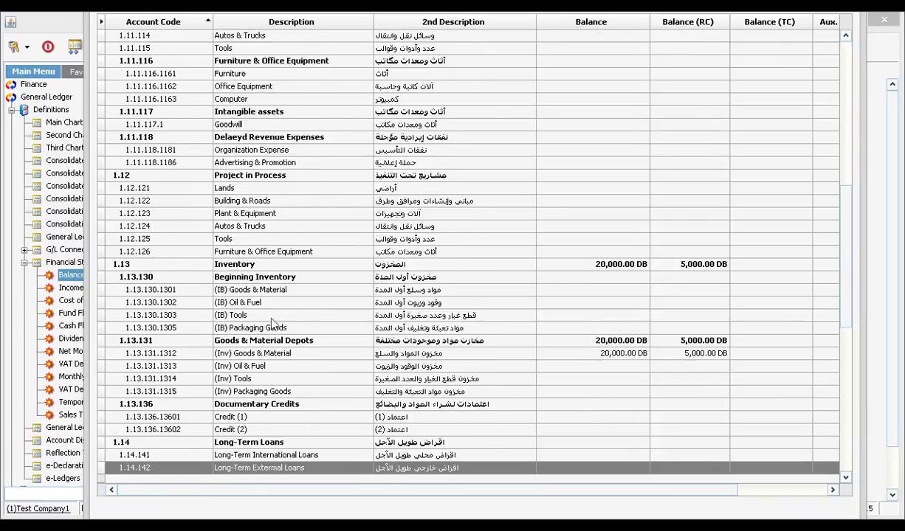
scroll(272, 330, "up", 4)
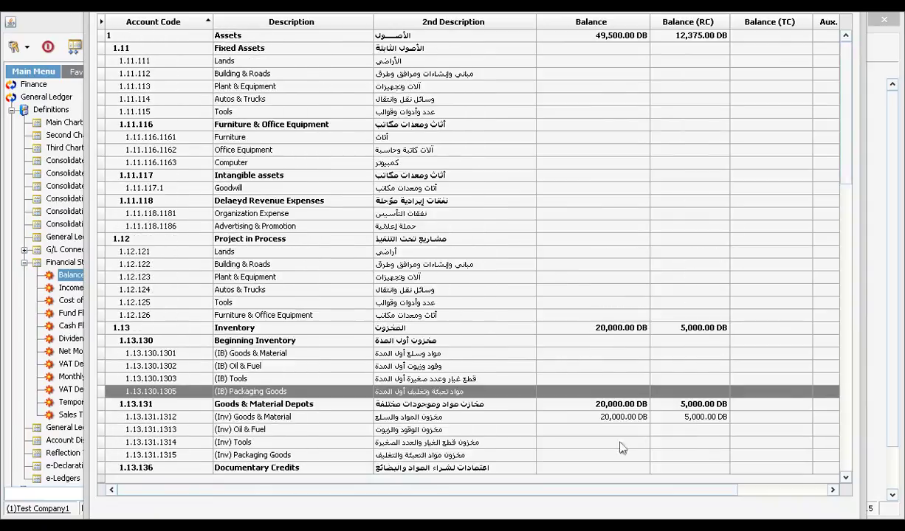
left_click(846, 477)
scroll(846, 477, "down", 6)
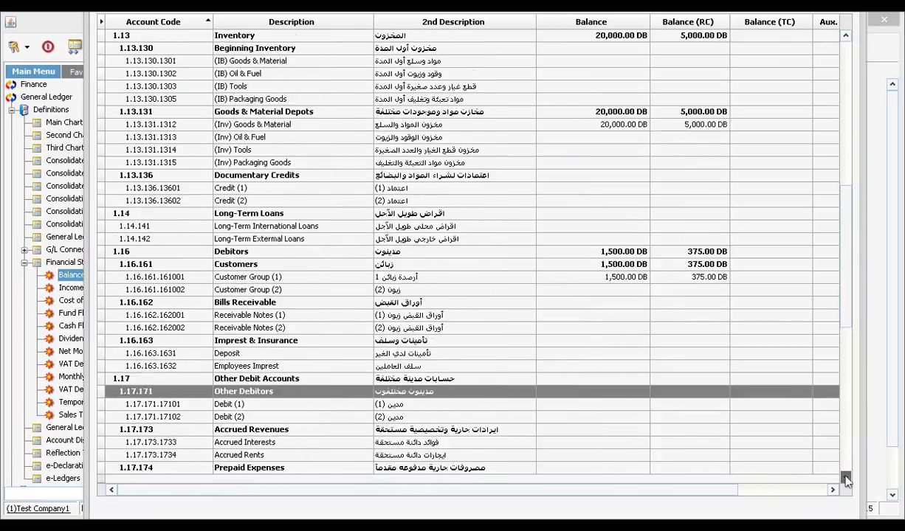
scroll(846, 477, "down", 4)
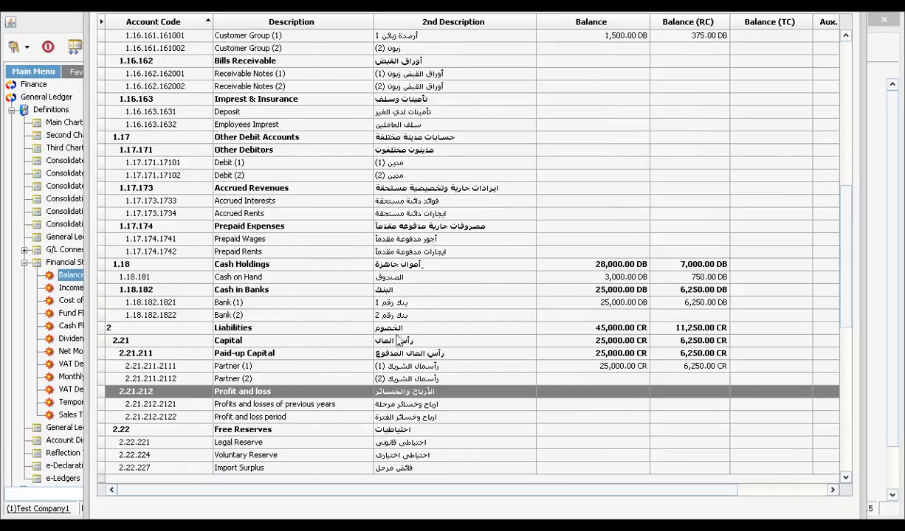
left_click(289, 278)
double_click(297, 279)
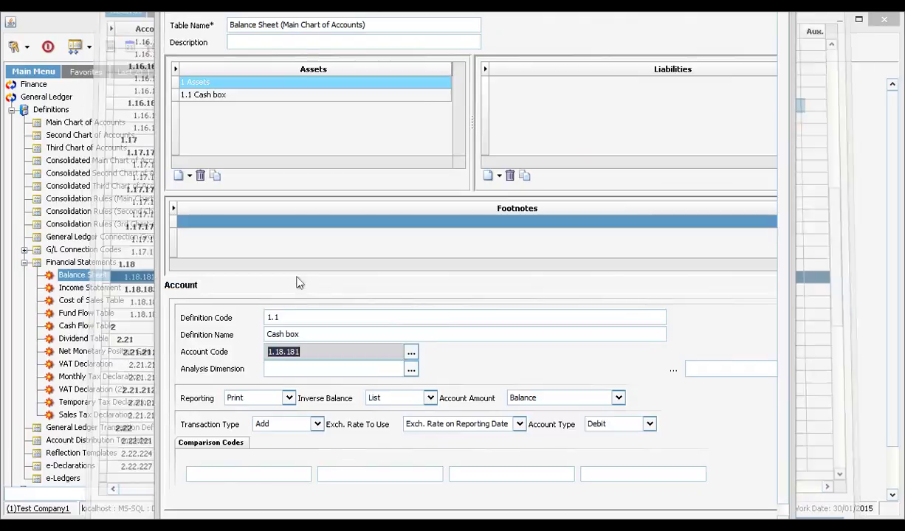
Add an account line below Cash box with definition code 1.2 and definition name Cash on Bank
left_click(195, 93)
left_click(189, 176)
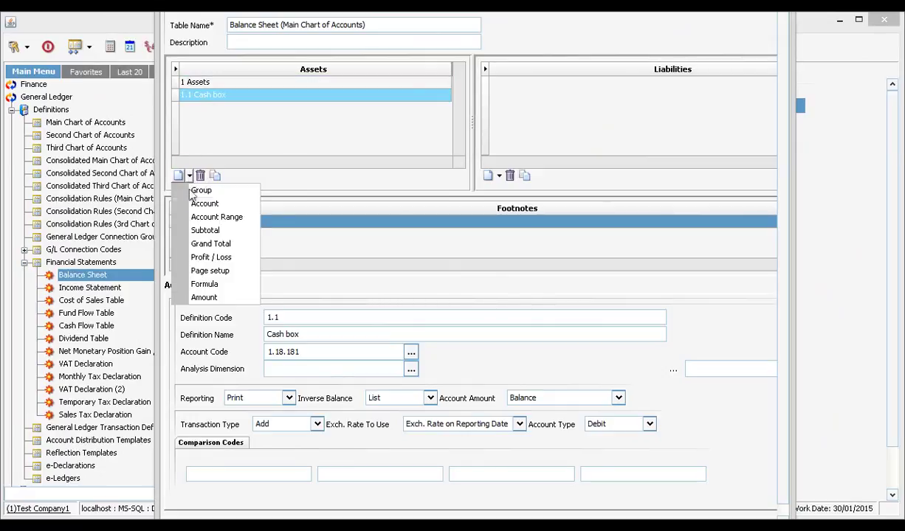
left_click(211, 202)
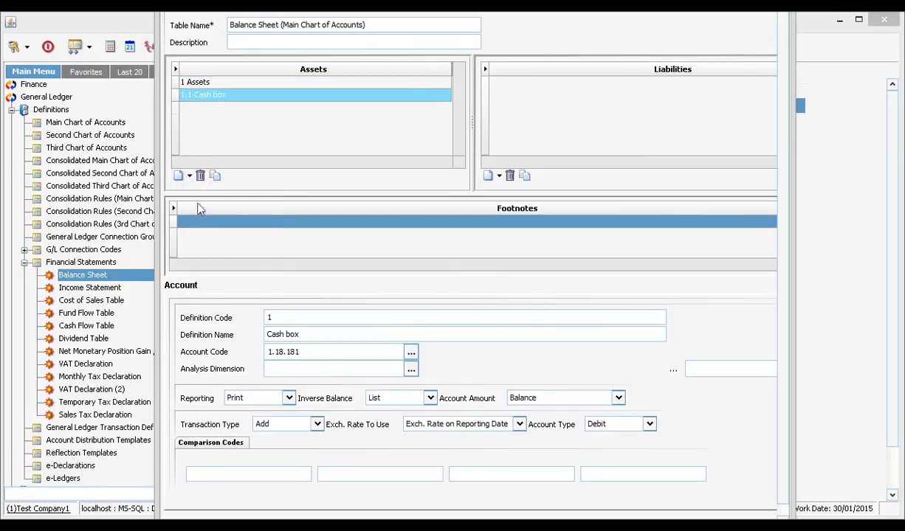
left_click(288, 320)
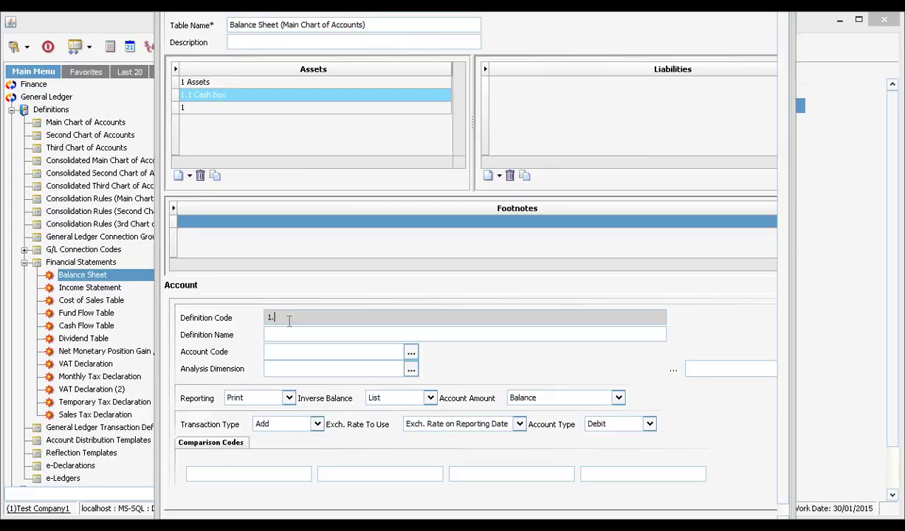
type(".2")
left_click(283, 332)
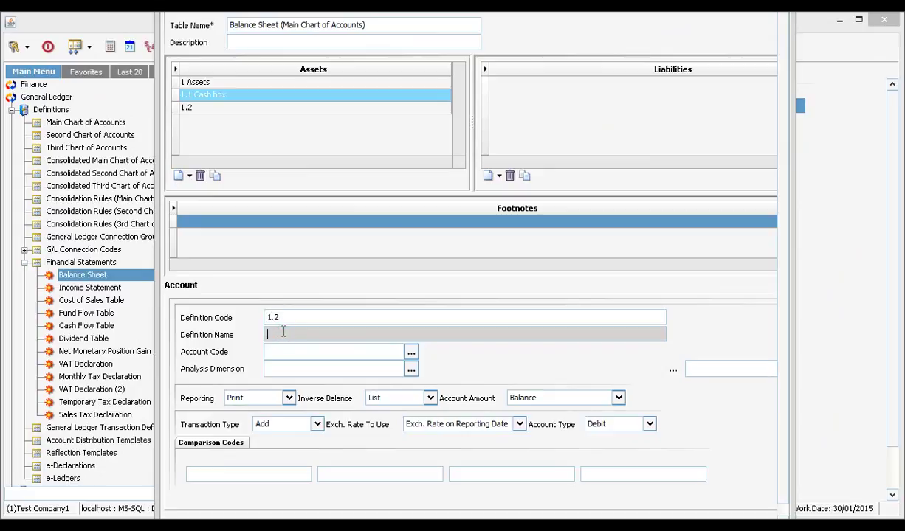
type("Cash")
type(" on ")
type("Bal")
key("Tab")
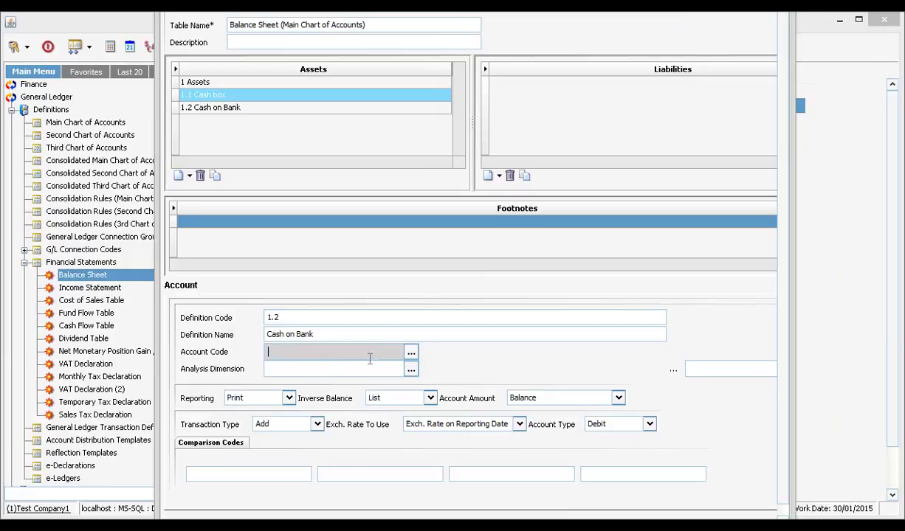
Assign the Cash in Banks account, code 1.18.182, from the chart of accounts to the Cash on Bank line
left_click(411, 352)
left_click(220, 364)
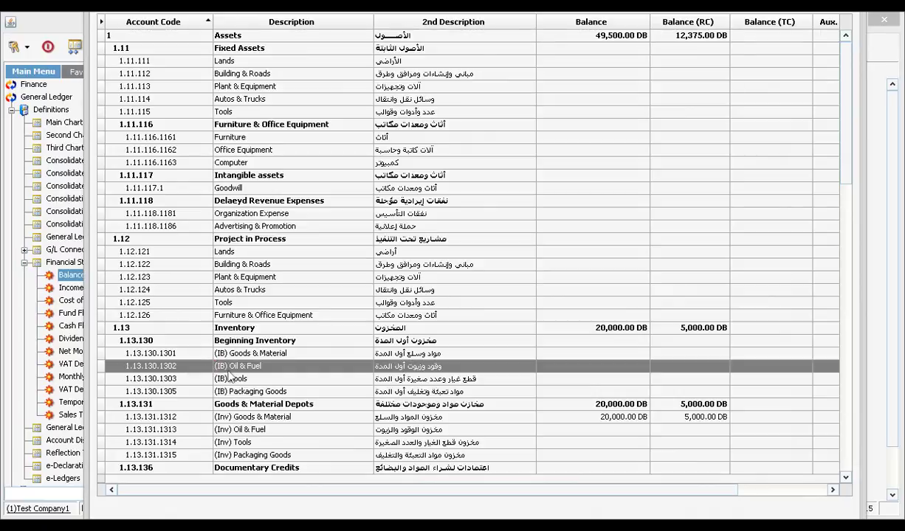
left_click(845, 478)
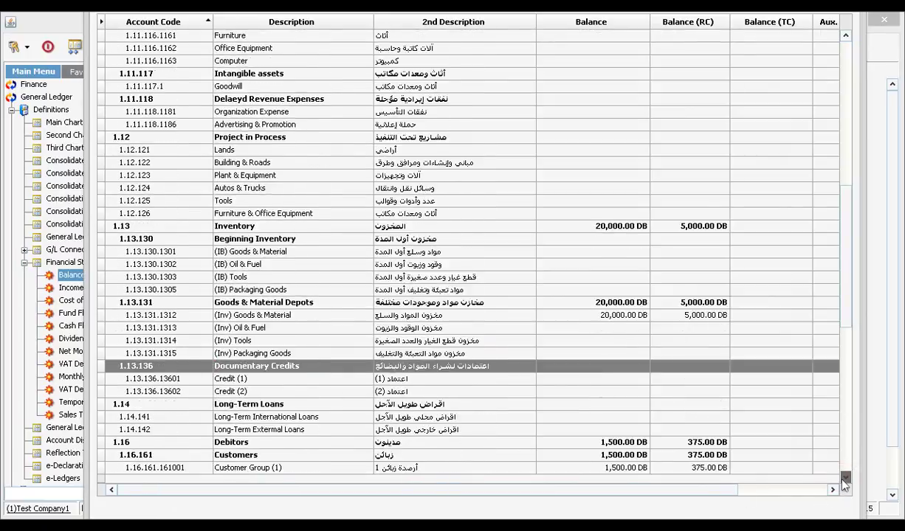
scroll(845, 478, "down", 9)
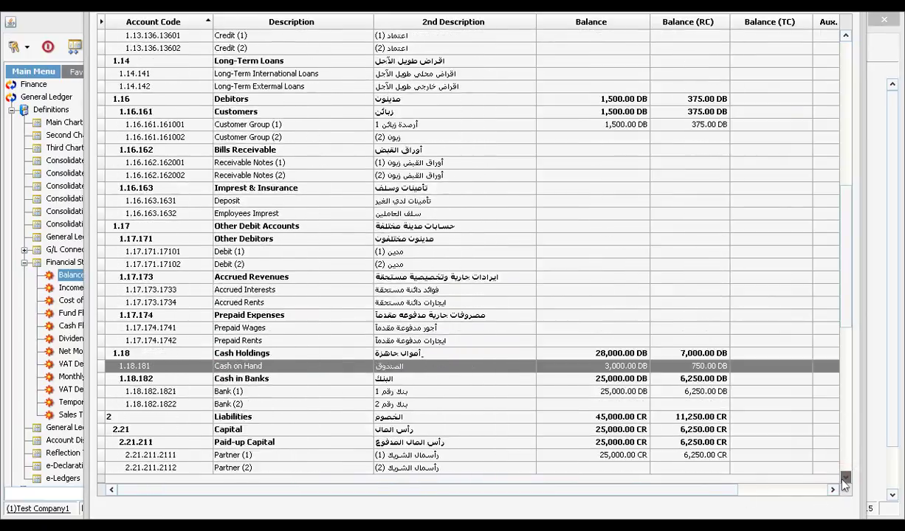
left_click(845, 478)
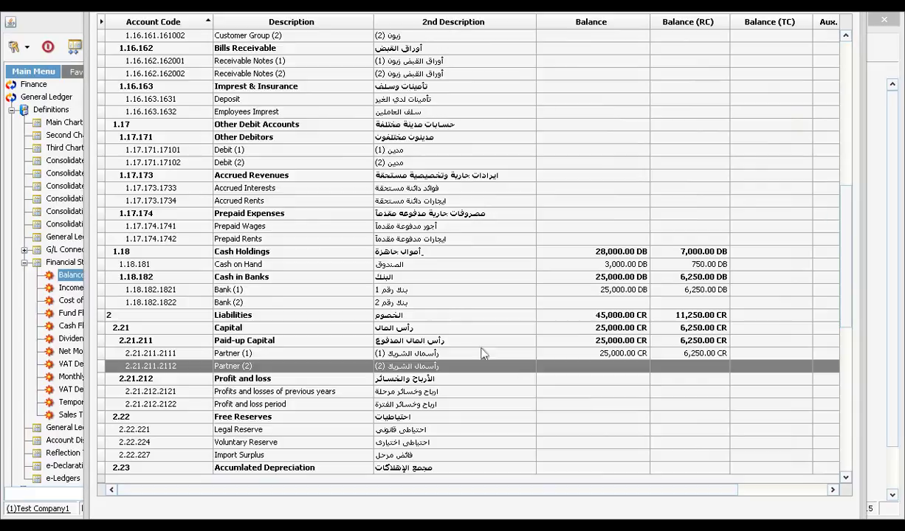
left_click(352, 279)
double_click(352, 279)
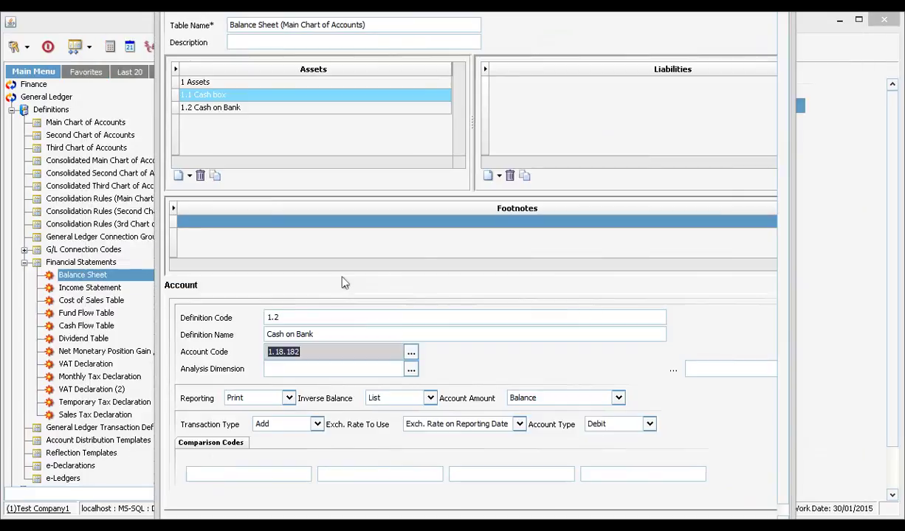
Add a subtotal line below Cash on Bank with the description Sub total of Assets
left_click(226, 107)
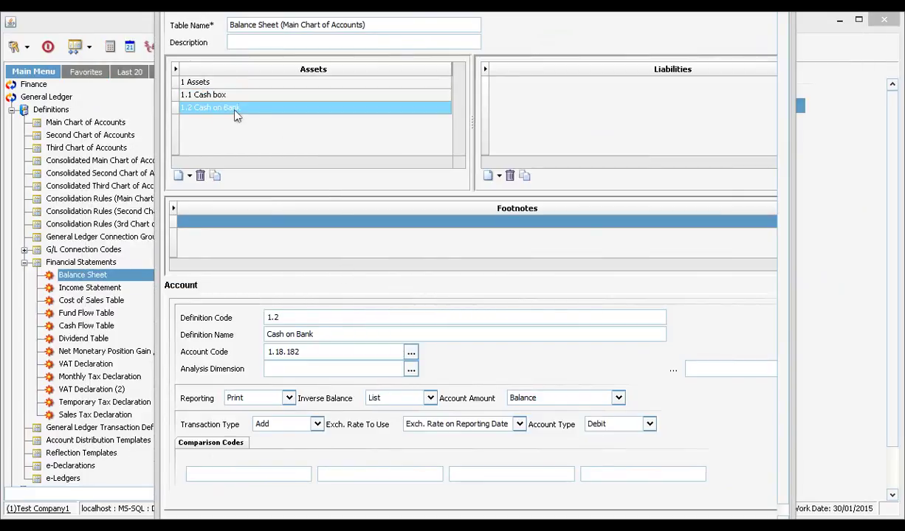
left_click(190, 178)
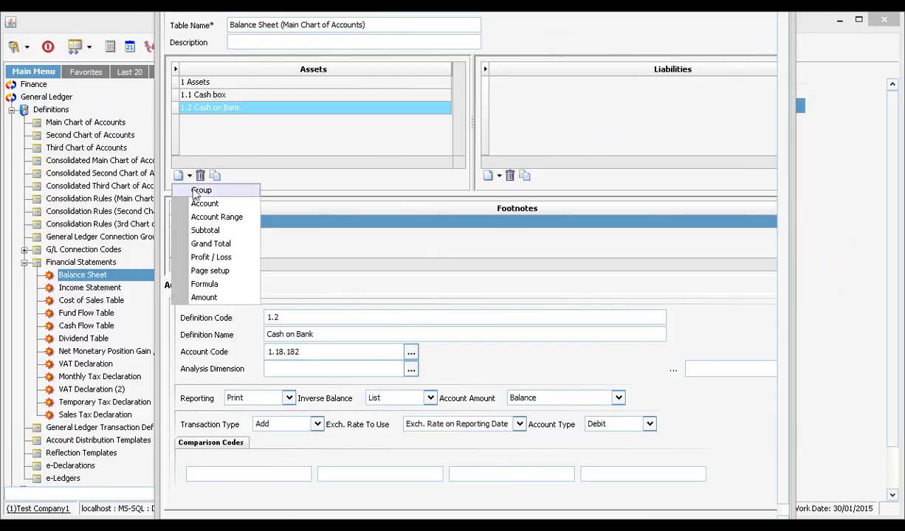
left_click(206, 231)
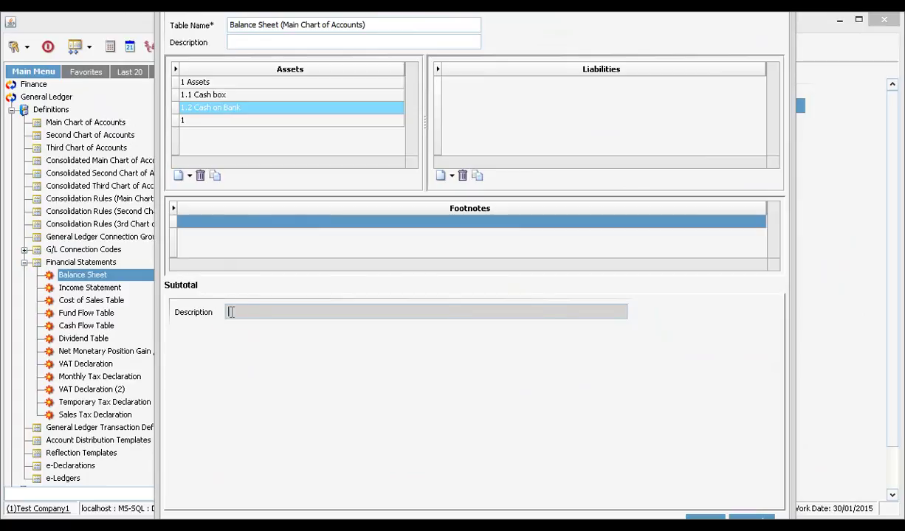
type("total of Asset")
Add a group line below Sub total of Assets with definition code 2 and definition name Liabilities
left_click(188, 121)
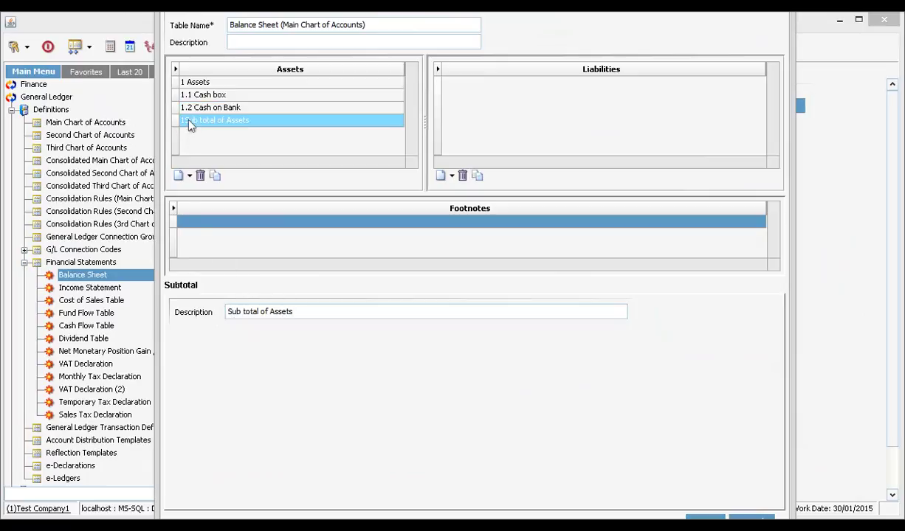
left_click(189, 176)
left_click(199, 190)
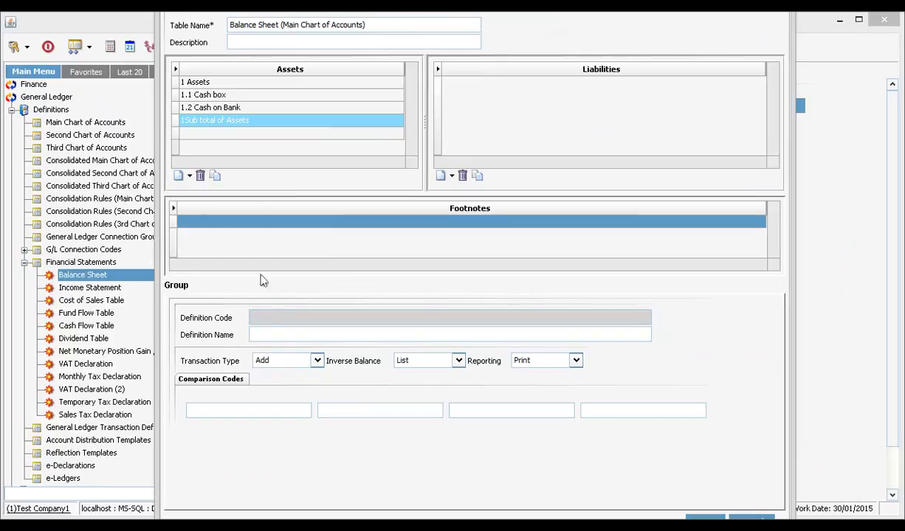
type("2")
left_click(264, 334)
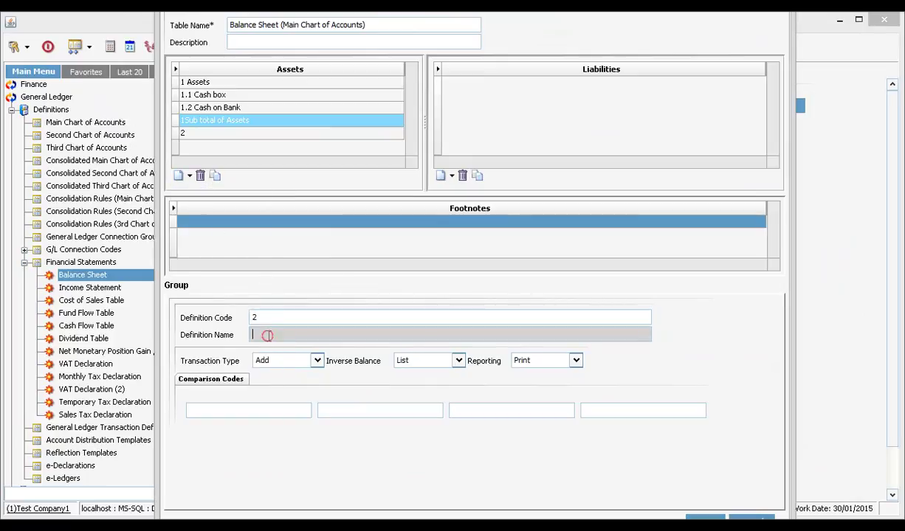
type("Liabilities")
left_click(270, 318)
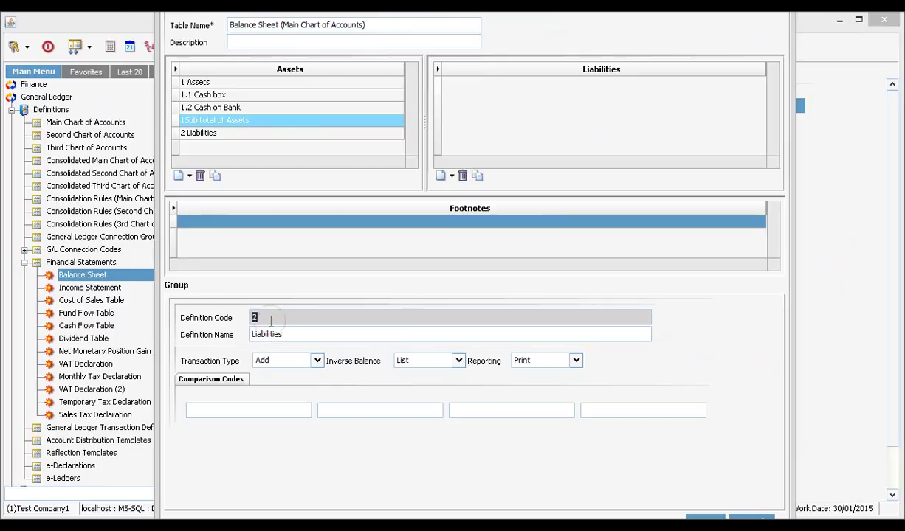
Add an account line below the Liabilities group with definition code 2.1 and definition name Capital
left_click(221, 134)
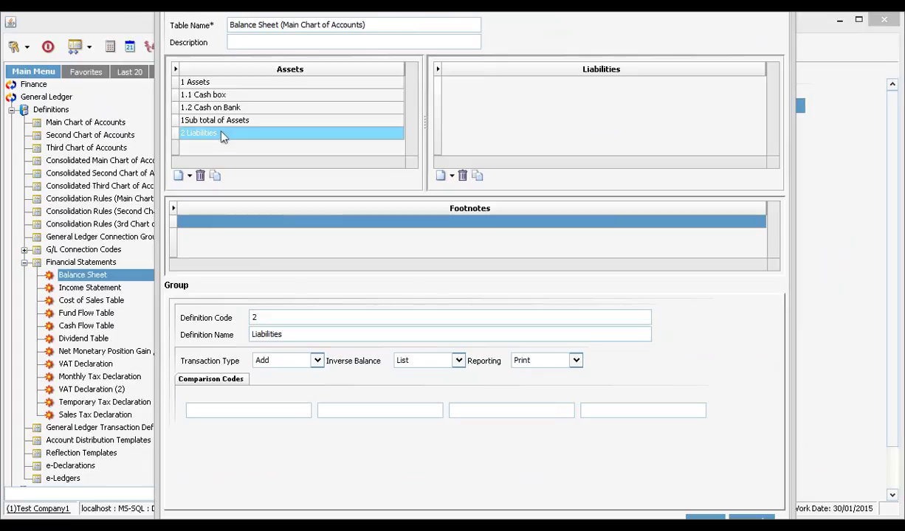
left_click(188, 175)
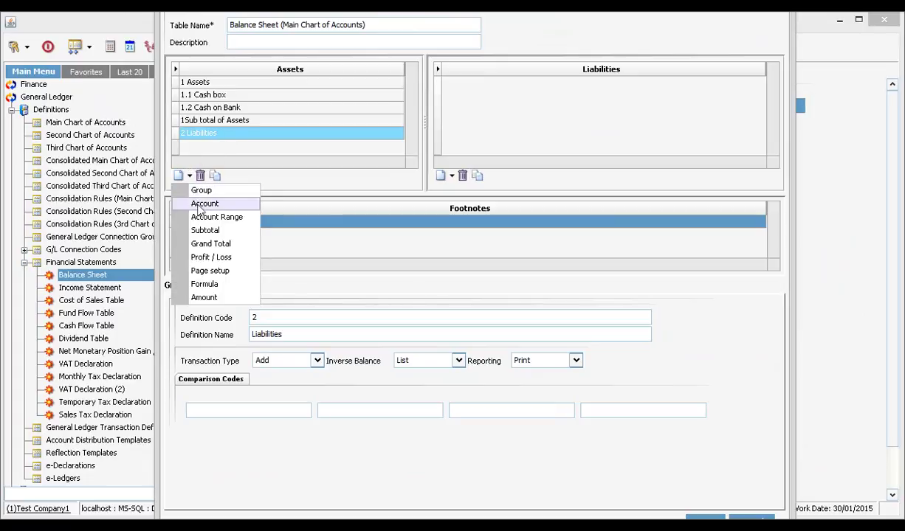
left_click(199, 205)
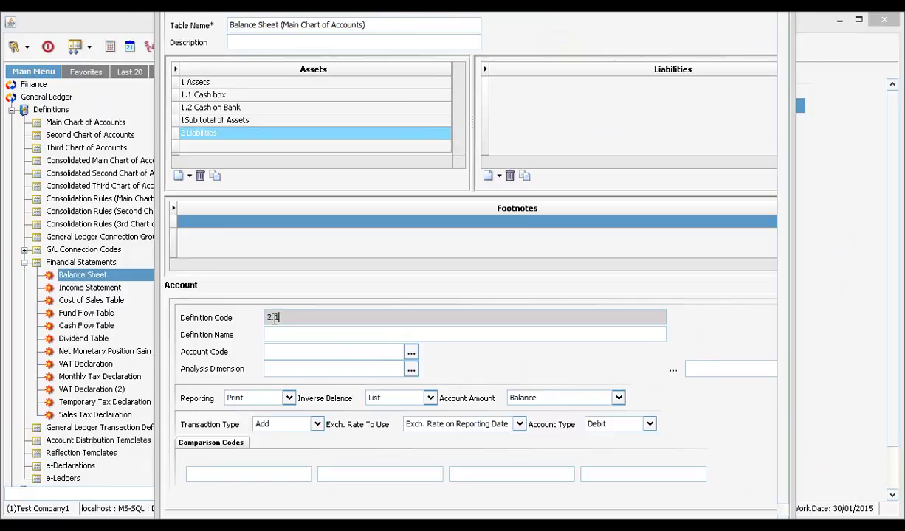
left_click(277, 334)
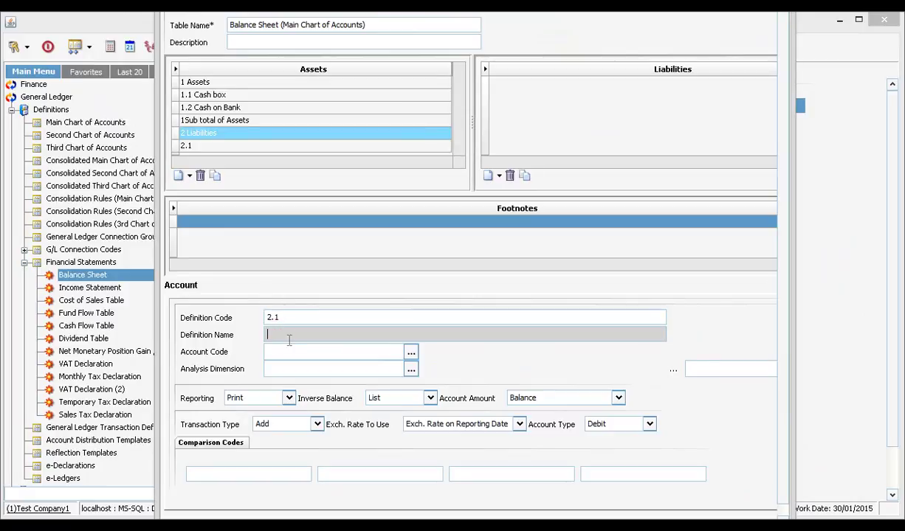
type("Cap")
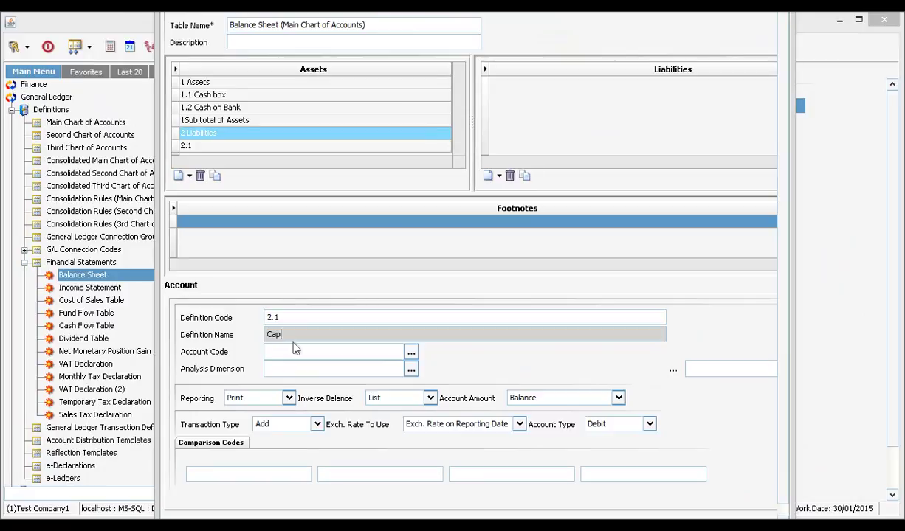
type("ital")
Filter the chart of accounts by code 2 and assign the Capital account, code 2.21, to the Capital line
left_click(295, 352)
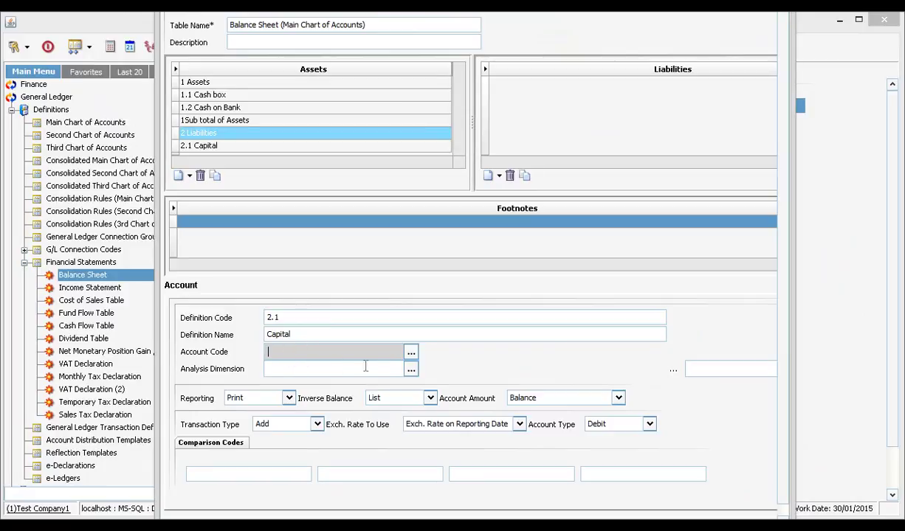
left_click(410, 354)
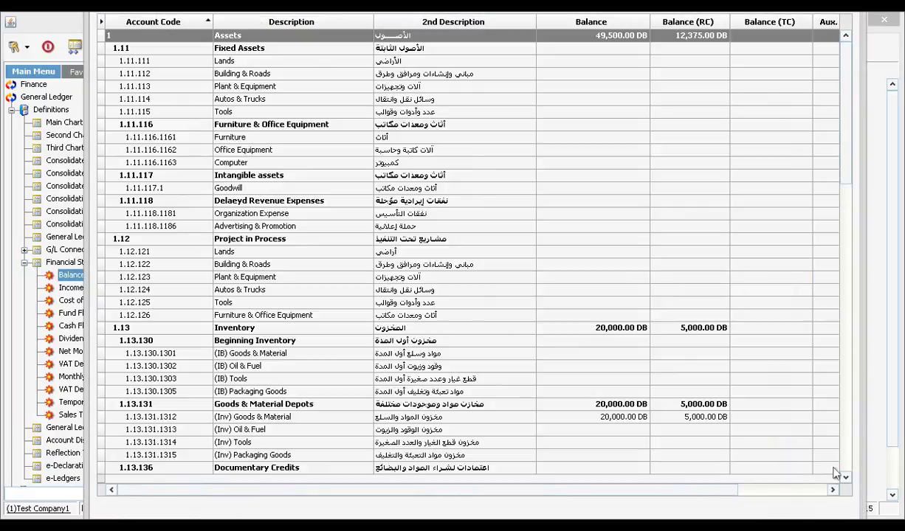
left_click(103, 22)
type("2")
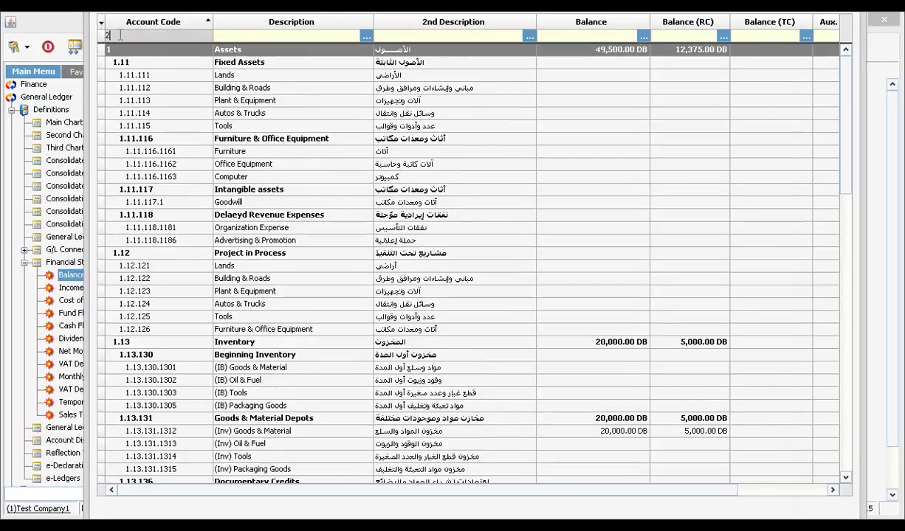
key("Return")
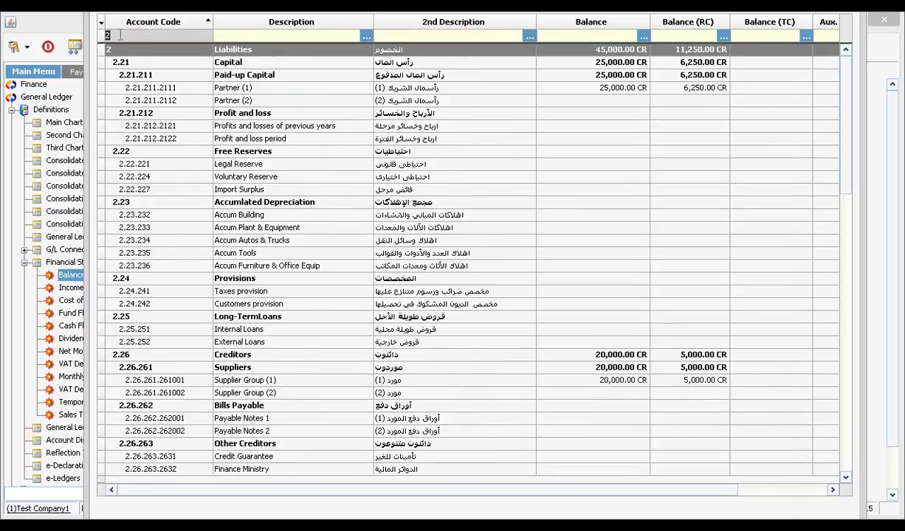
left_click(181, 62)
double_click(195, 67)
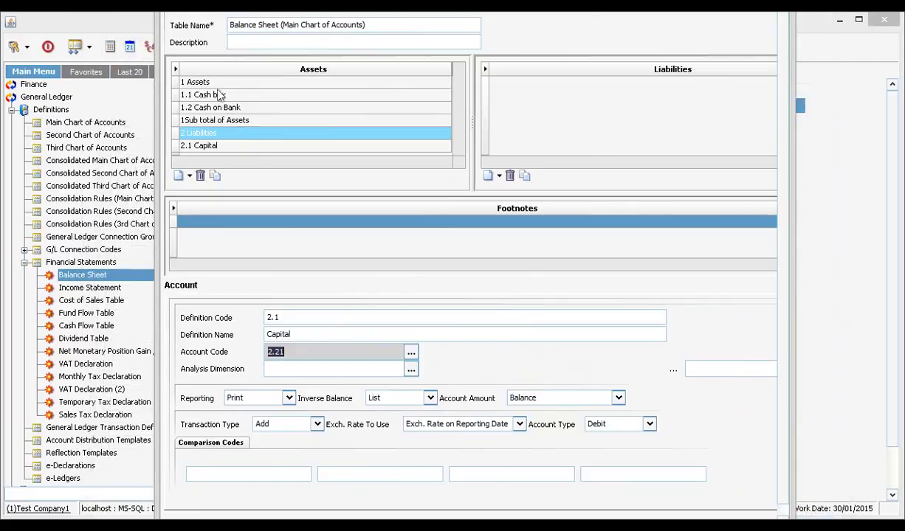
Add an account line below Capital with definition code 2.2 and definition name Suppliers
left_click(222, 147)
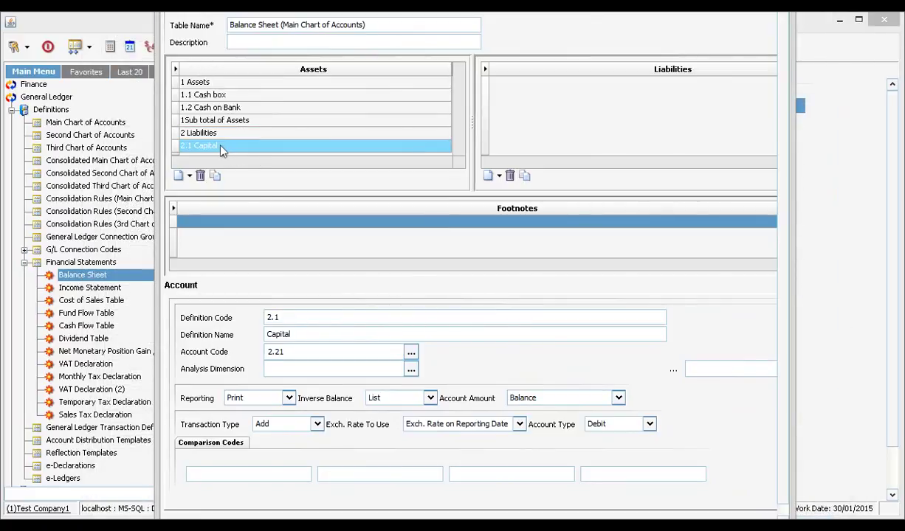
left_click(189, 176)
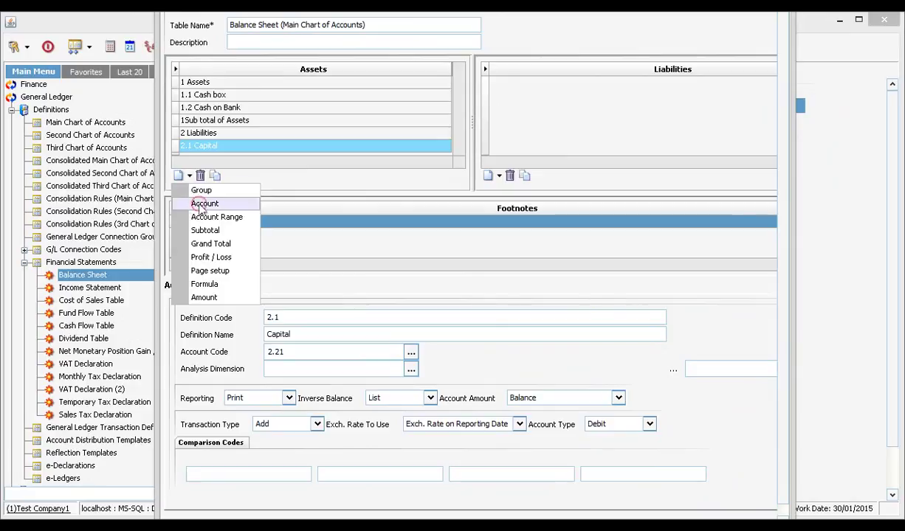
left_click(203, 204)
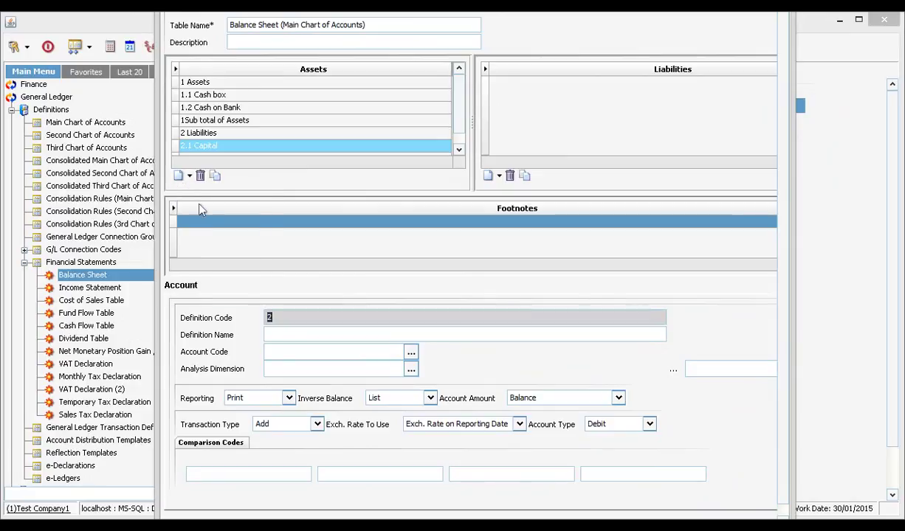
left_click(273, 317)
type(".2")
left_click(284, 335)
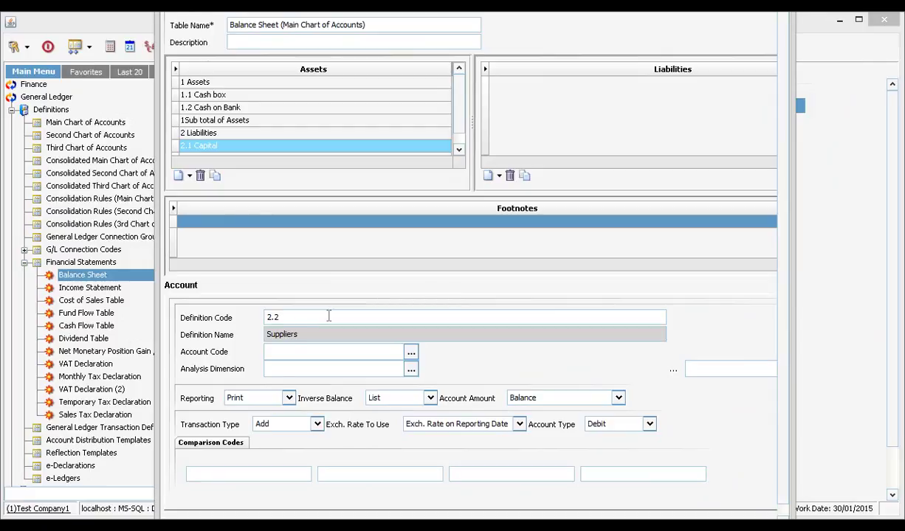
Filter the chart of accounts by code 2 and assign the Suppliers account, code 2.26.261, to the Suppliers line
left_click(269, 352)
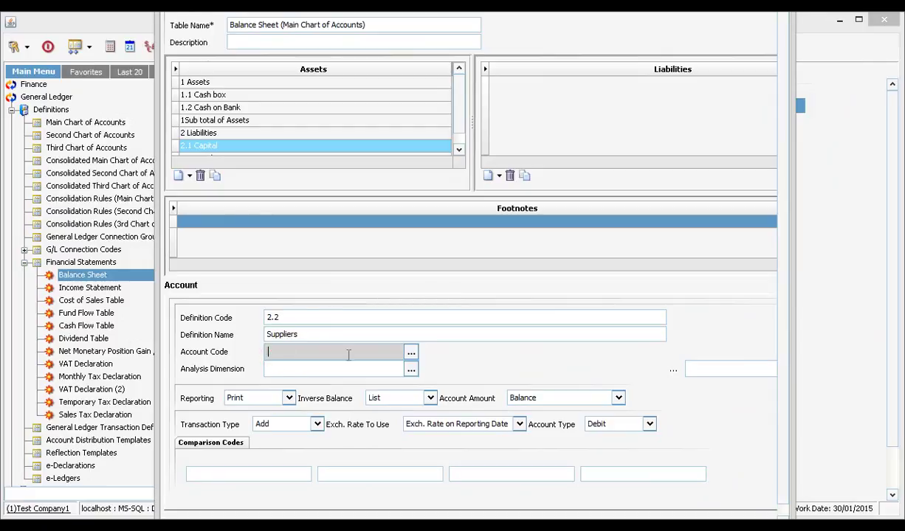
left_click(411, 354)
left_click(101, 23)
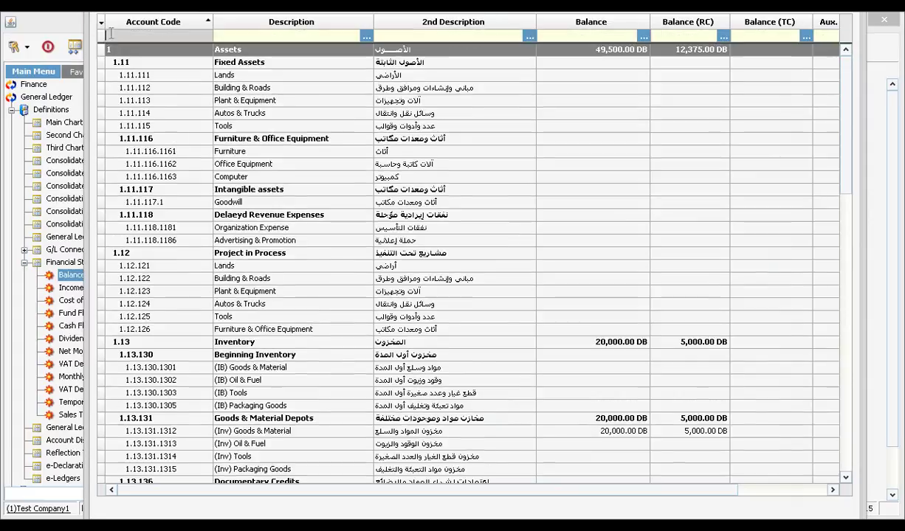
type("2")
key("Return")
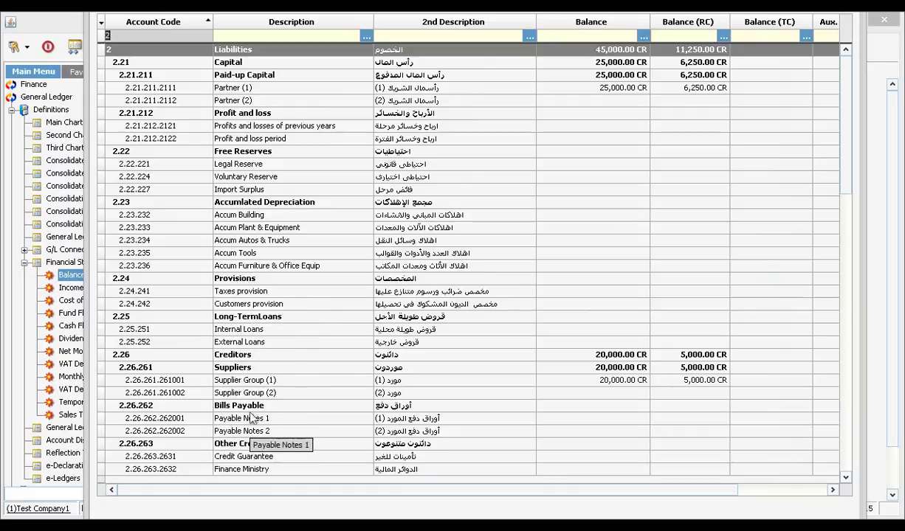
left_click(236, 380)
double_click(231, 368)
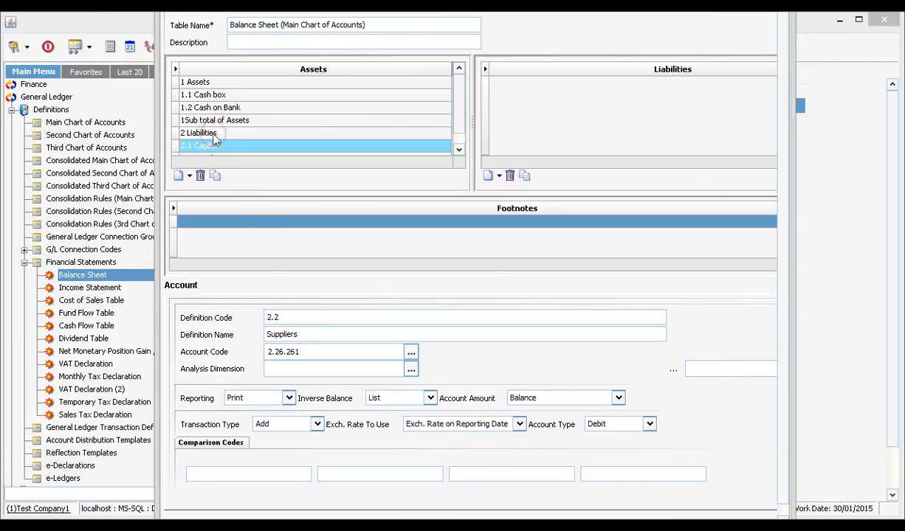
Add a subtotal line below Suppliers with the description Sub total of Liabilities
left_click(211, 135)
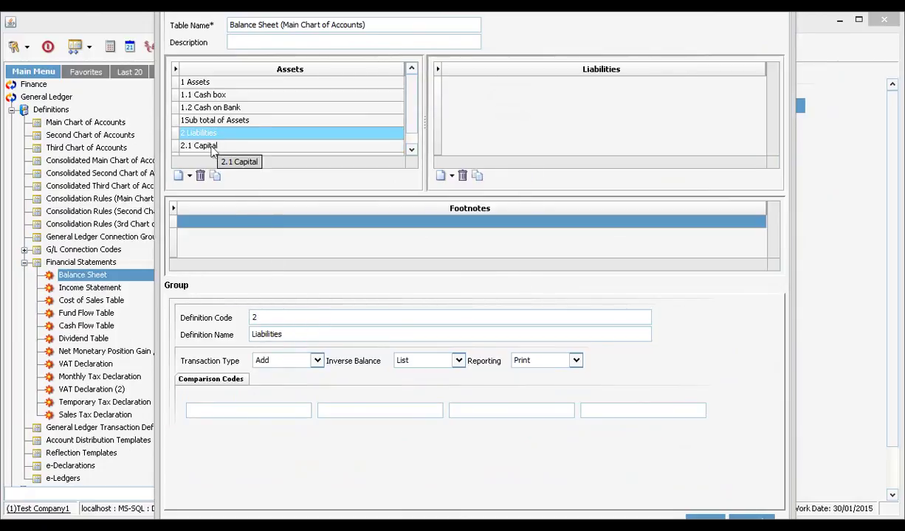
left_click(209, 146)
left_click(458, 149)
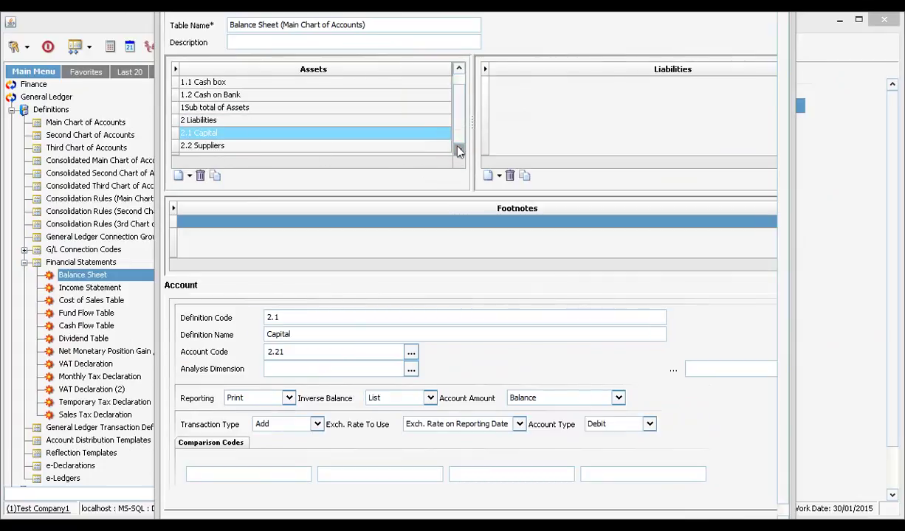
left_click(229, 146)
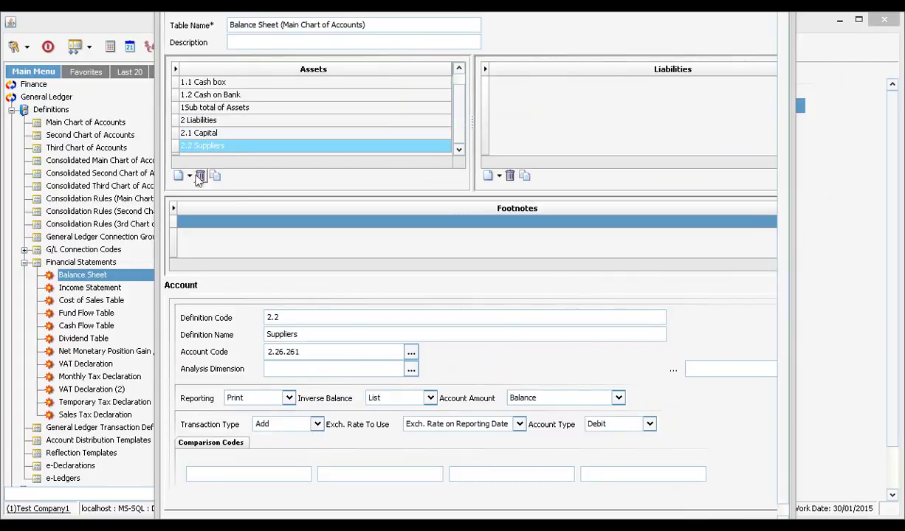
left_click(190, 177)
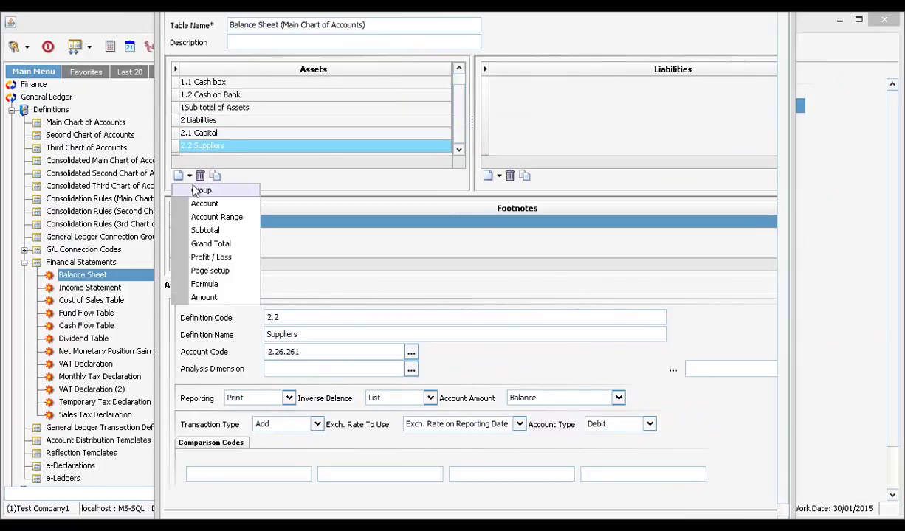
left_click(207, 231)
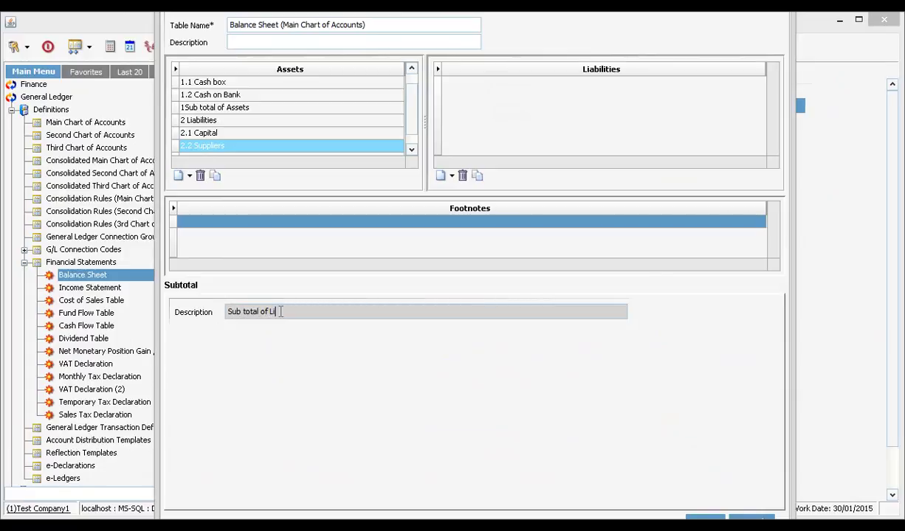
type("abilities")
left_click(213, 134)
left_click(256, 146)
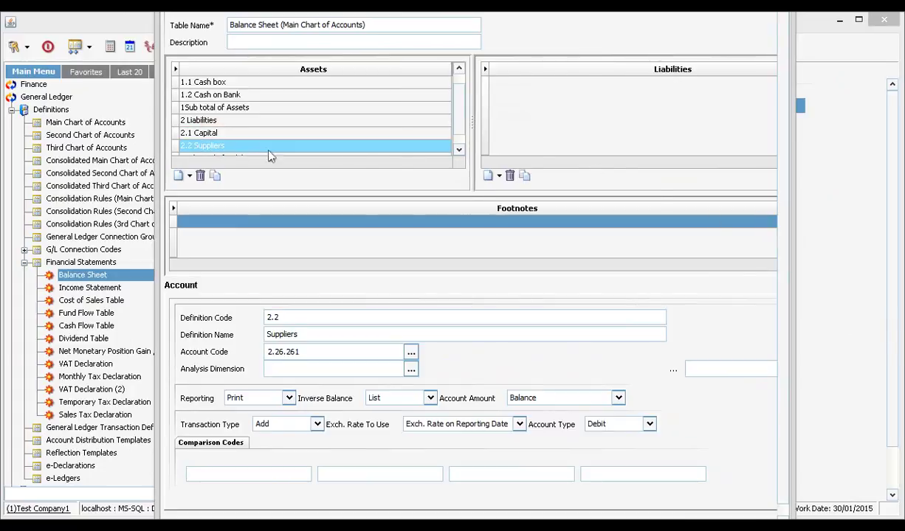
left_click(459, 150)
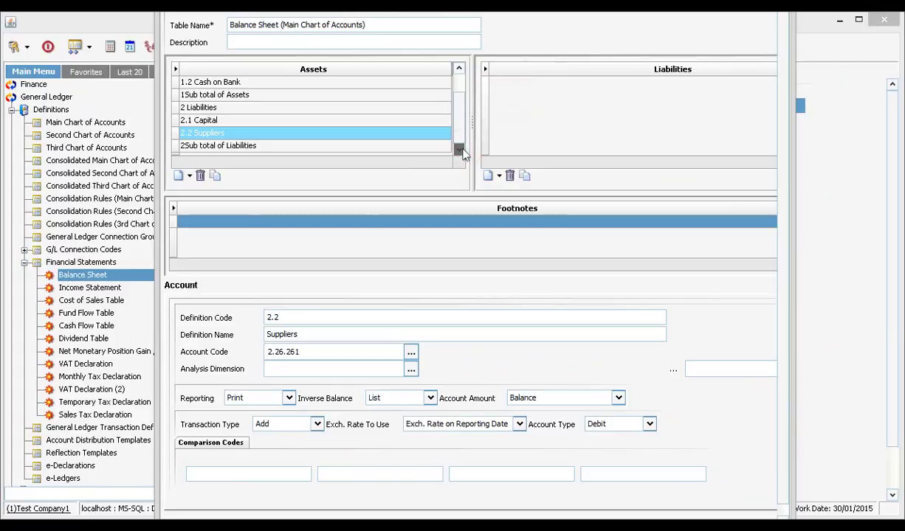
left_click(214, 145)
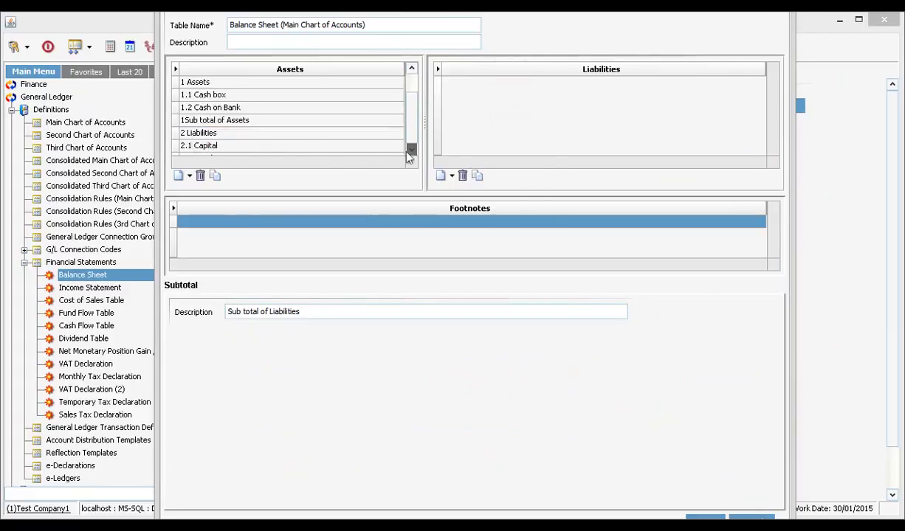
Set the Capital line's account type to Credit and enter 1 as its first comparison code
left_click(189, 144)
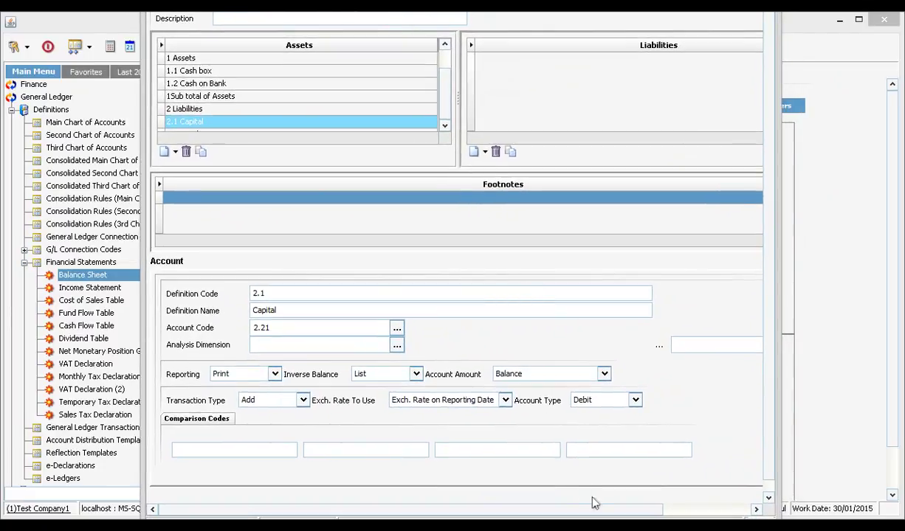
left_click_drag(594, 502, 560, 509)
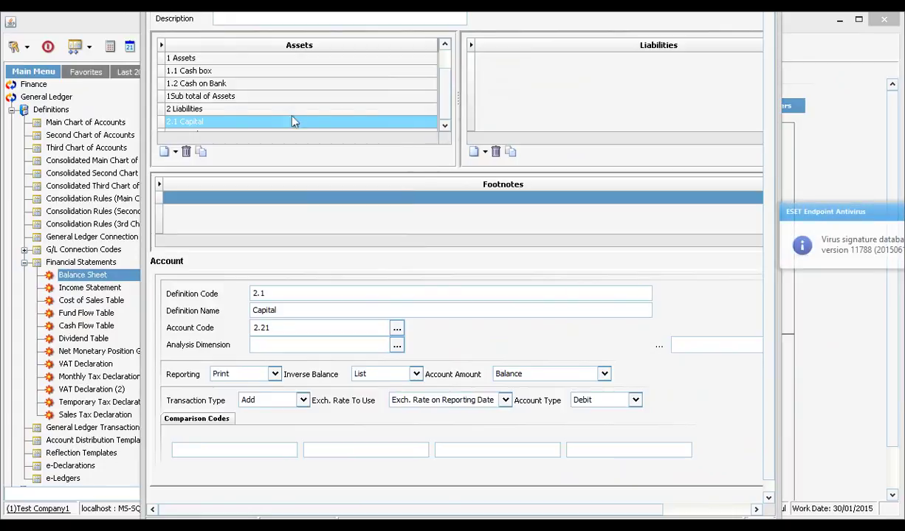
left_click(193, 109)
left_click(209, 122)
left_click(635, 400)
left_click(599, 426)
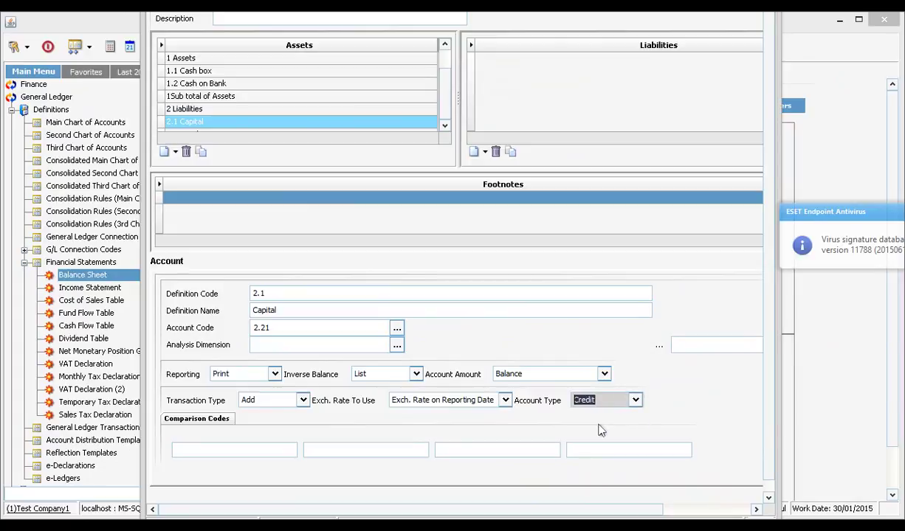
left_click(222, 452)
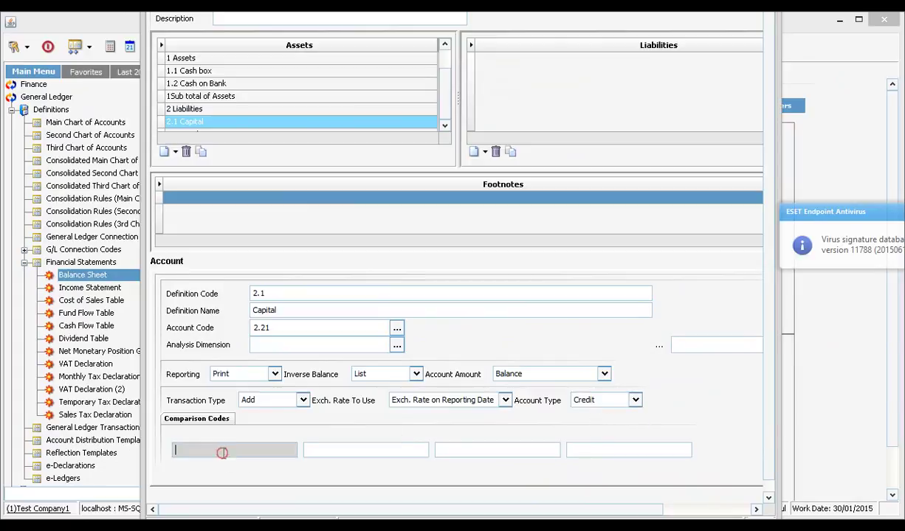
type("1")
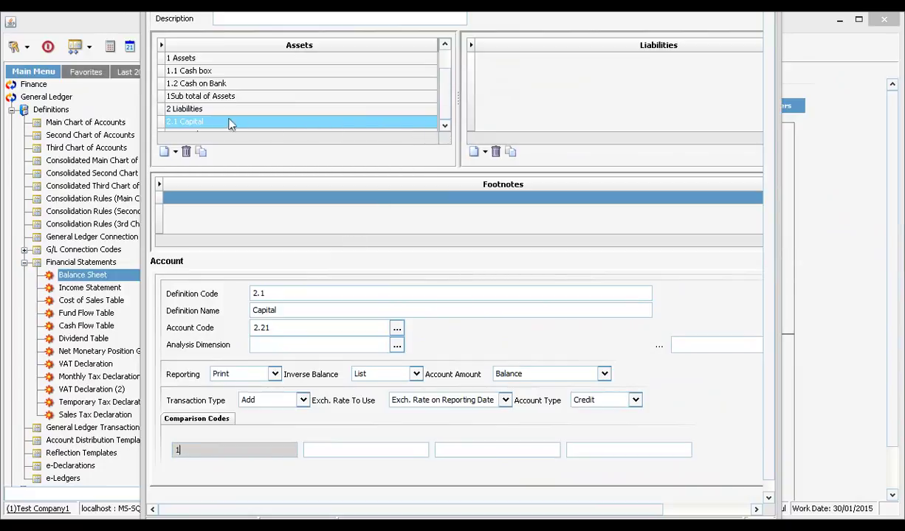
Set the Suppliers line's account type to Credit and enter 1 as its first comparison code
left_click(194, 110)
left_click(201, 122)
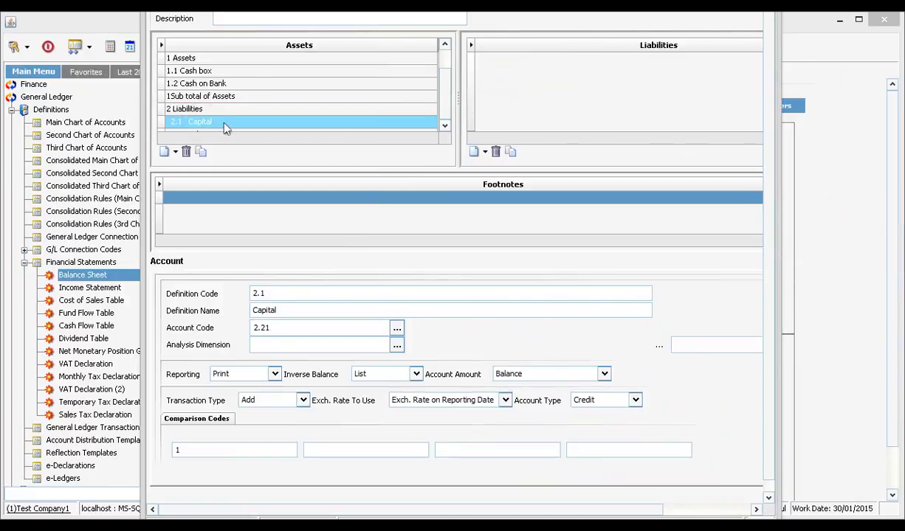
key("Down")
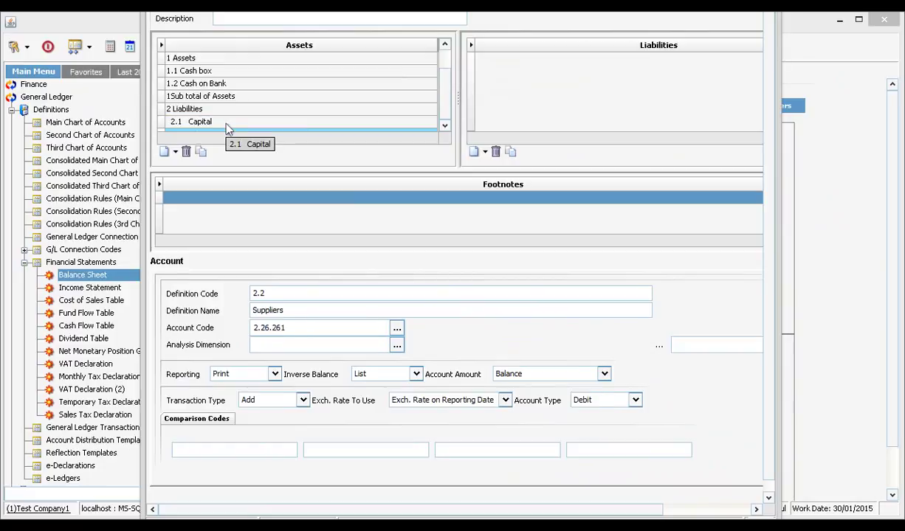
left_click(635, 400)
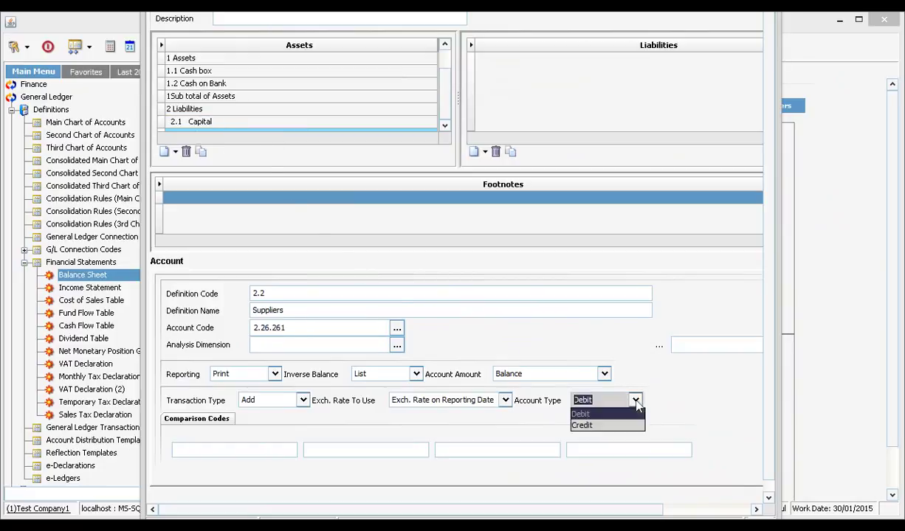
left_click(604, 425)
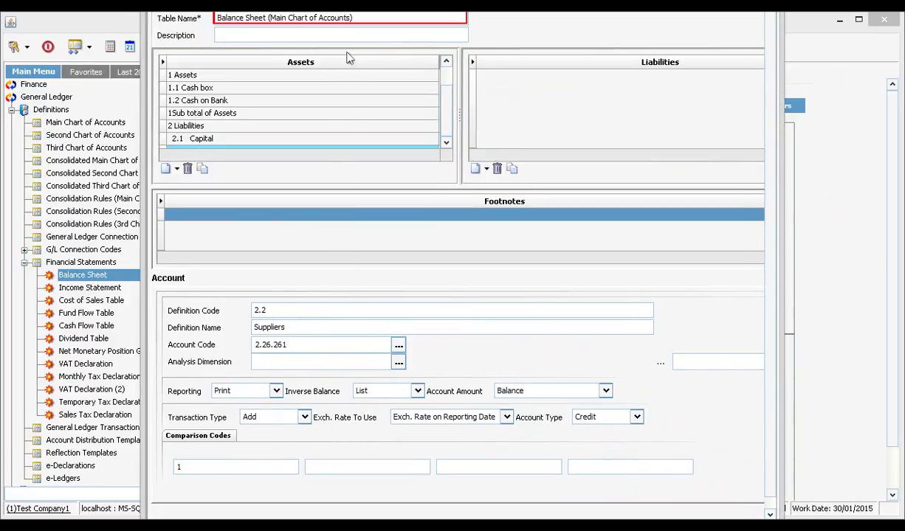
Name the table Balance Sheet Test 2000 and enter the same text as its description
triple_click(355, 22)
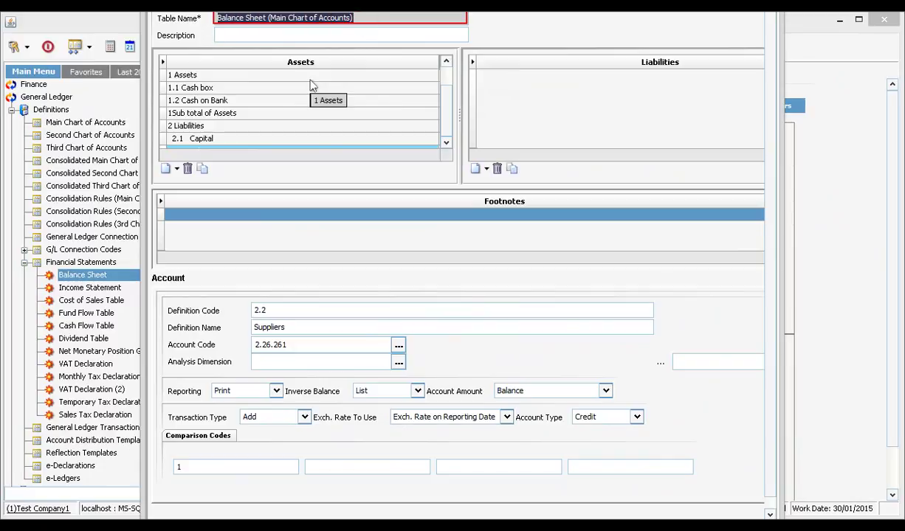
type("Balance Sheet Test 2000")
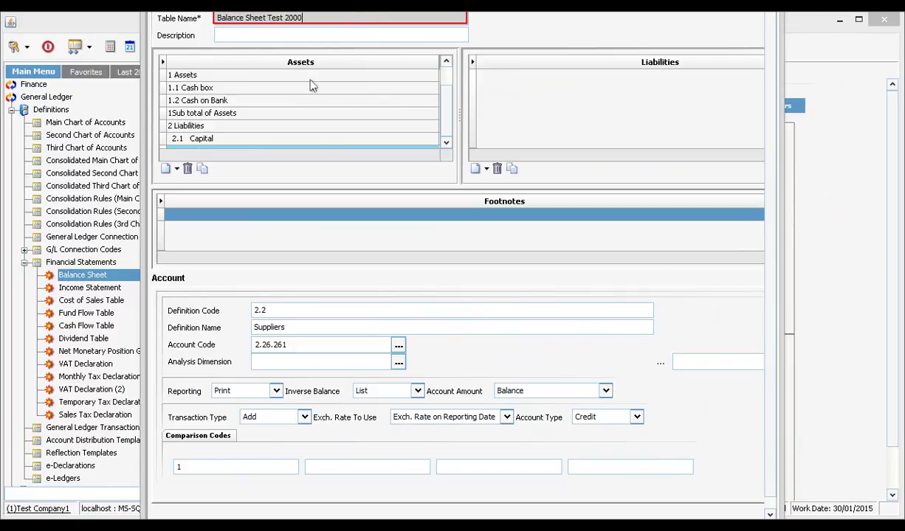
scroll(253, 34, "down", 1)
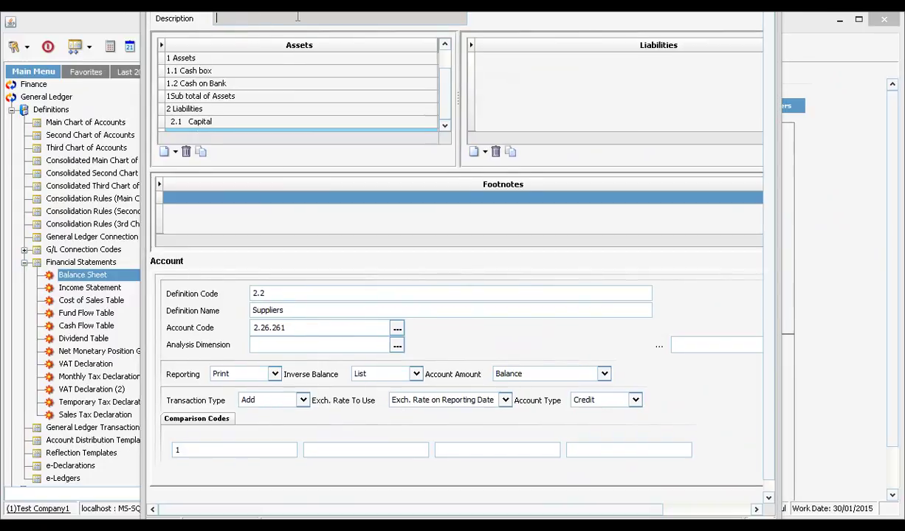
left_click(277, 18)
type("Balance Sheet Test 2000")
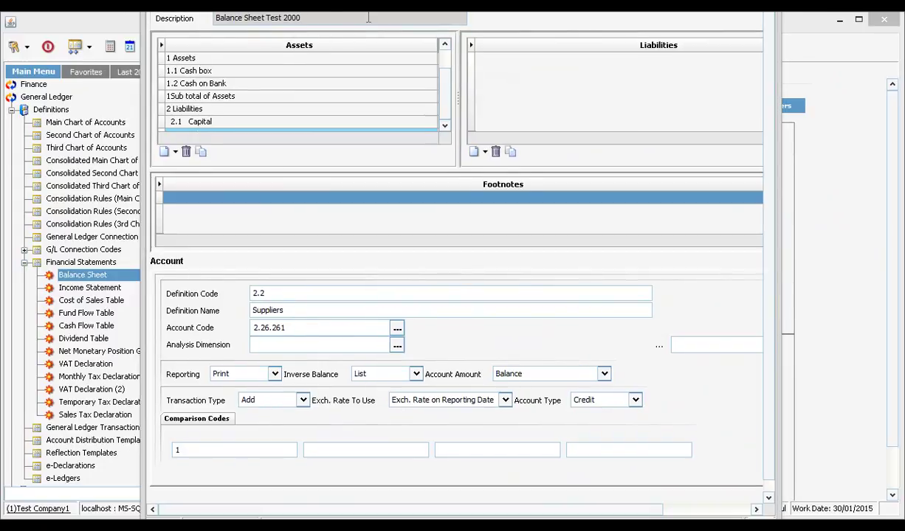
scroll(368, 17, "up", 1)
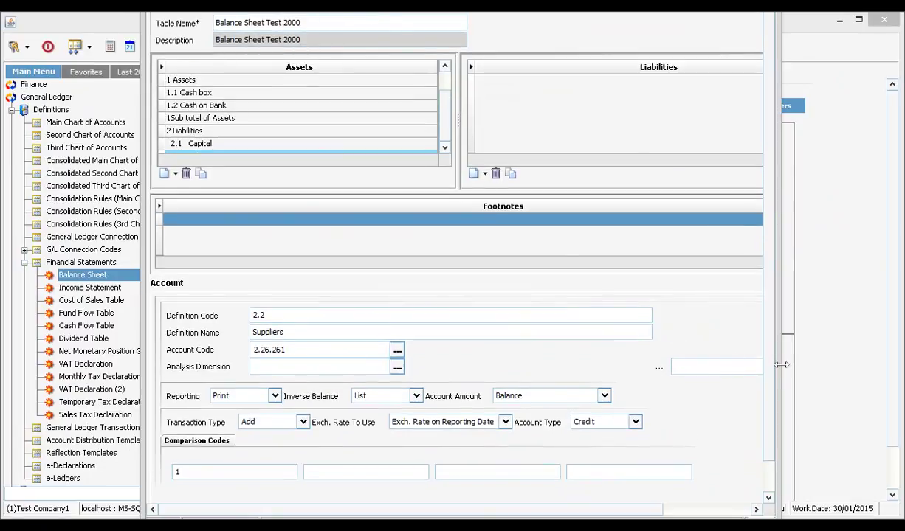
Save the new balance sheet table definition
scroll(764, 398, "down", 2)
left_click_drag(653, 509, 743, 508)
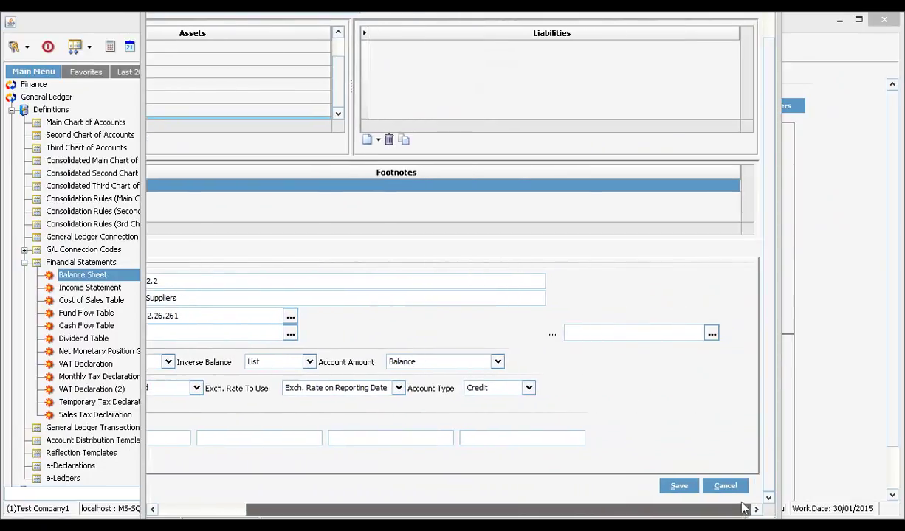
left_click(679, 485)
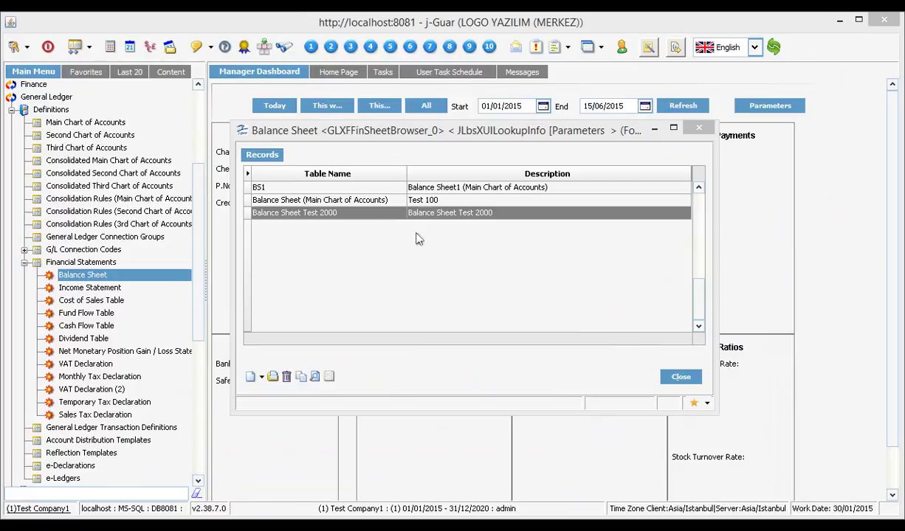
Open the financial table records of Balance Sheet Test 2000
left_click(372, 214)
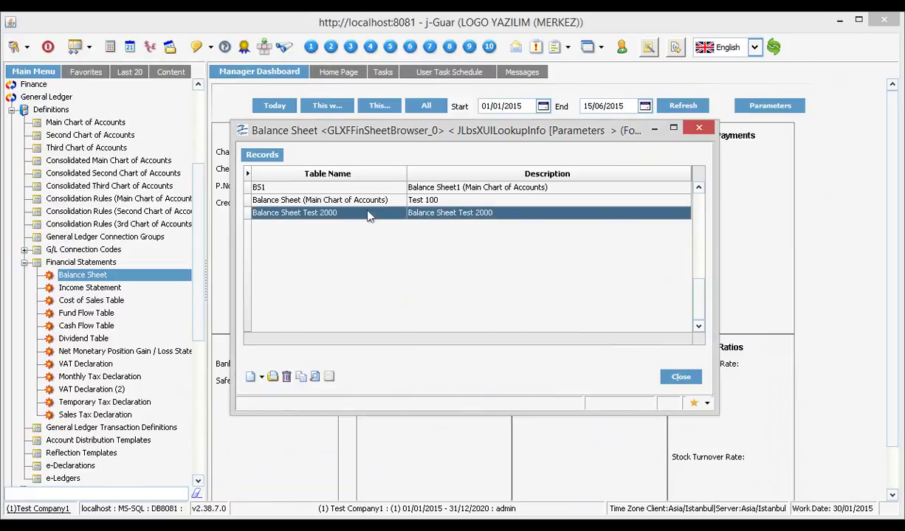
left_click(329, 378)
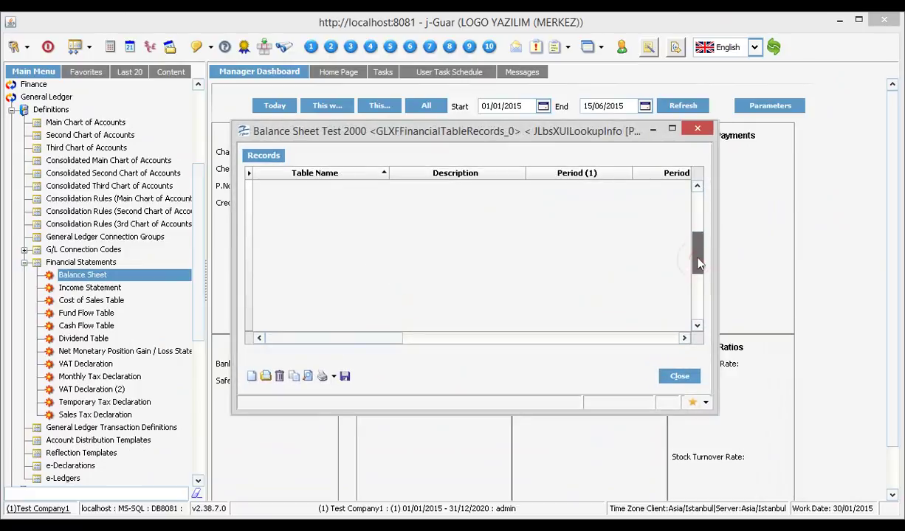
left_click_drag(698, 258, 706, 276)
Start a new record and set the start date of its Fiscal Year 1 filter to 01/01/2015
left_click(252, 376)
left_click(434, 187)
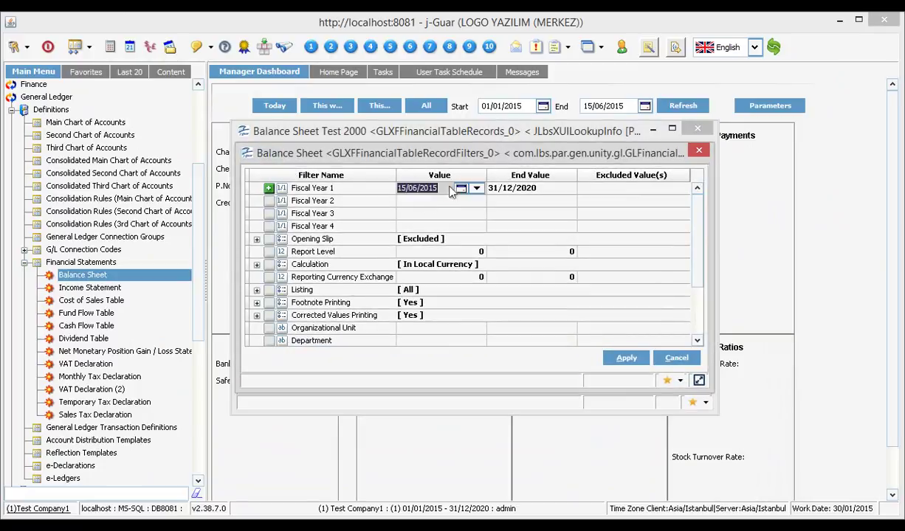
type("01/01/2015")
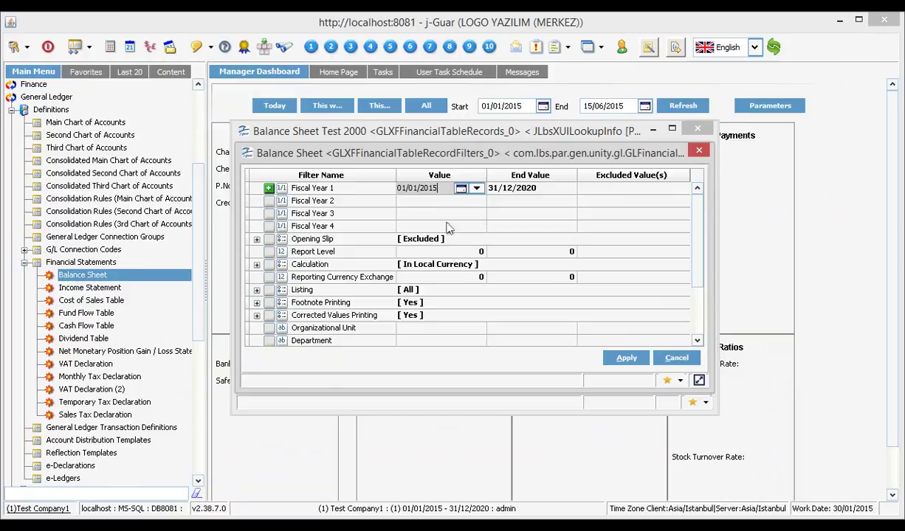
left_click(491, 187)
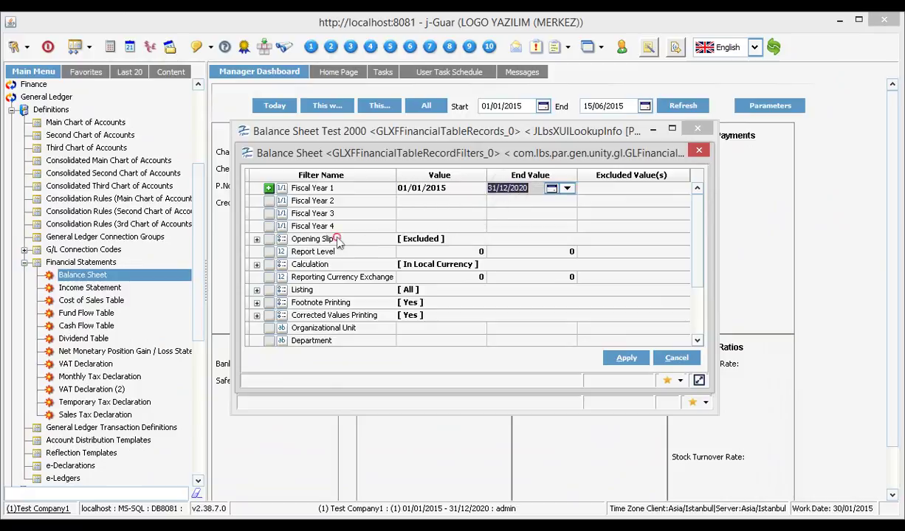
Set Opening Slip to Included and the Report Level end value to 9, and apply the filters
double_click(327, 238)
left_click(309, 264)
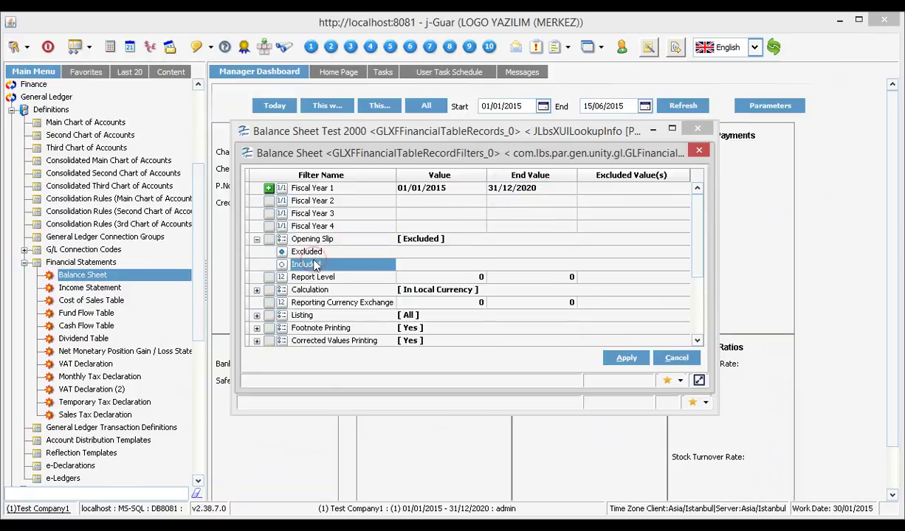
left_click(547, 281)
type("9")
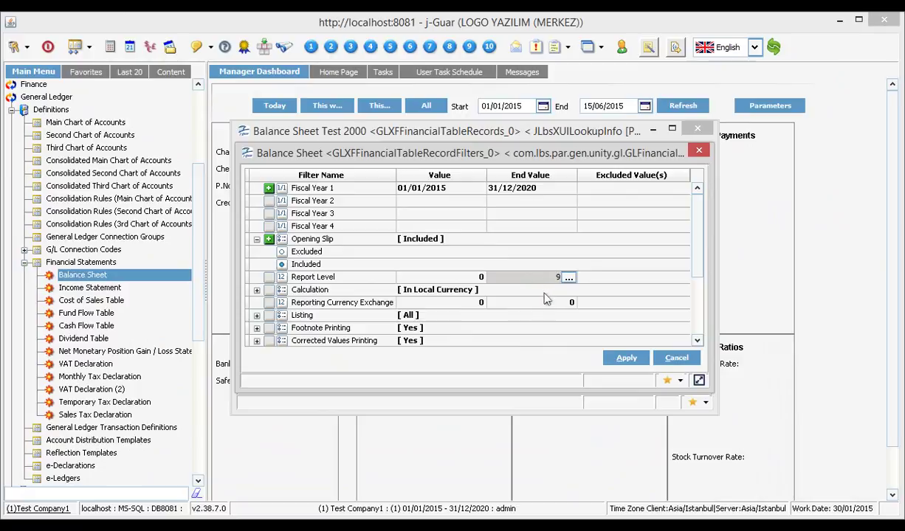
left_click(545, 293)
left_click(627, 359)
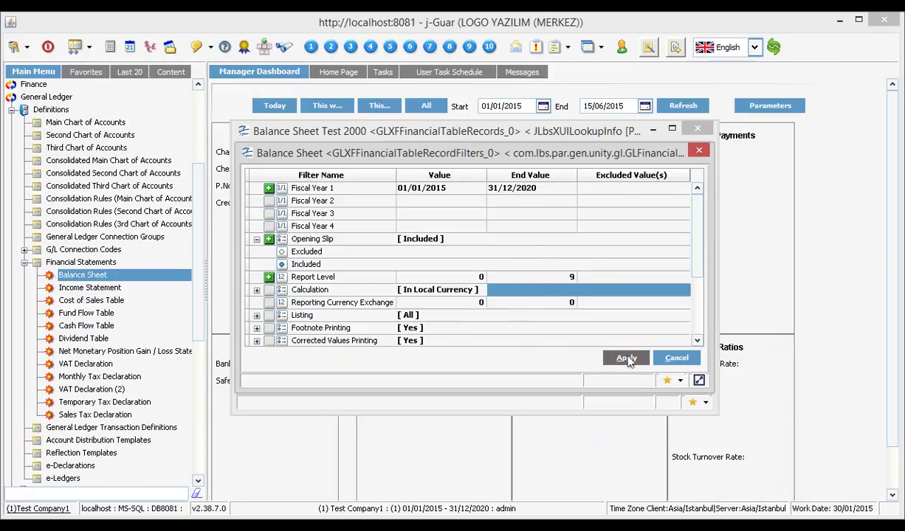
key("Insert")
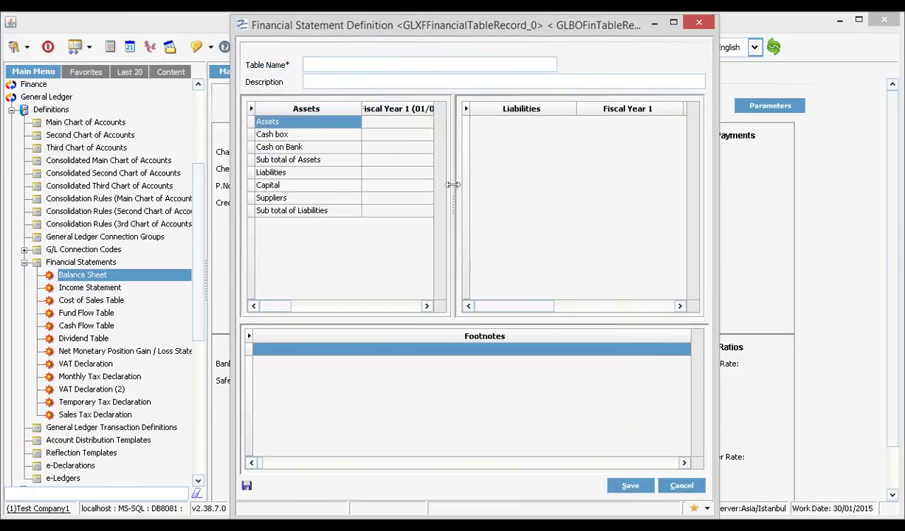
Widen the Assets pane and examine the Fiscal Year 1 amounts of every line from Assets to Sub total of Liabilities
left_click_drag(453, 185, 564, 189)
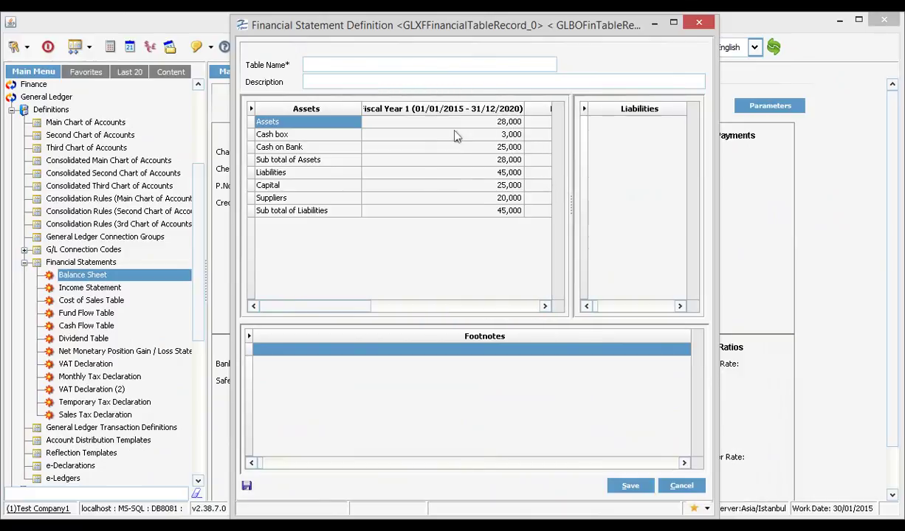
left_click(423, 126)
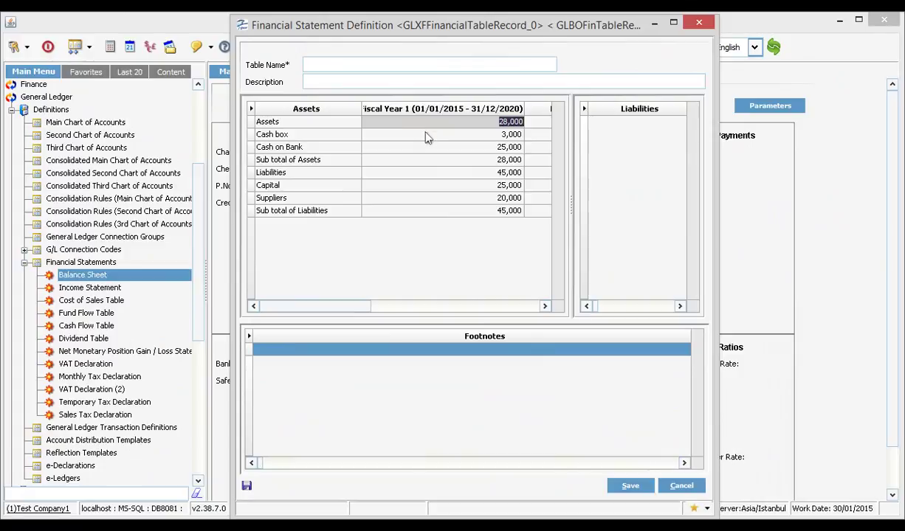
left_click(426, 136)
left_click(447, 148)
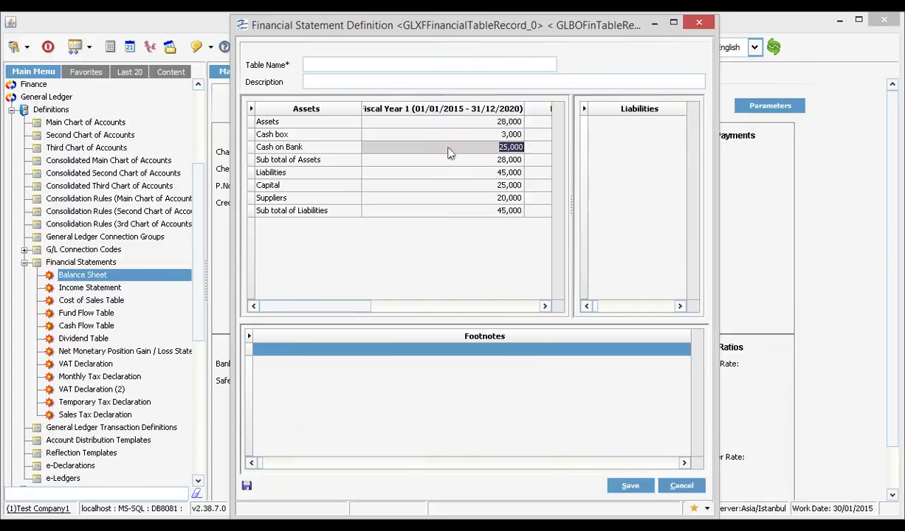
left_click(484, 126)
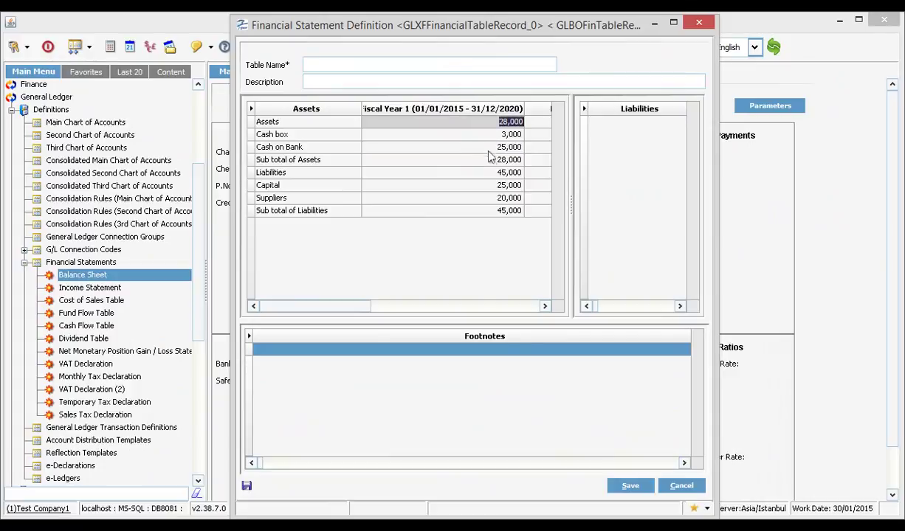
left_click(490, 161)
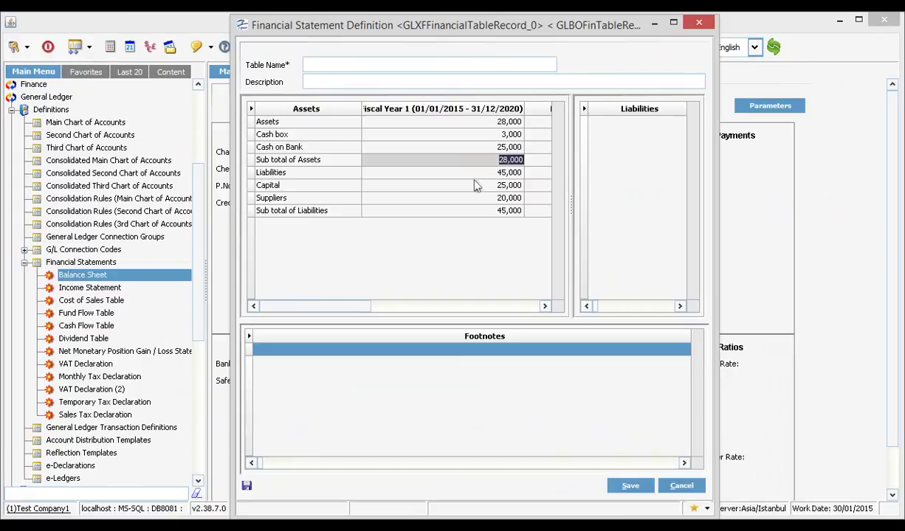
left_click(480, 173)
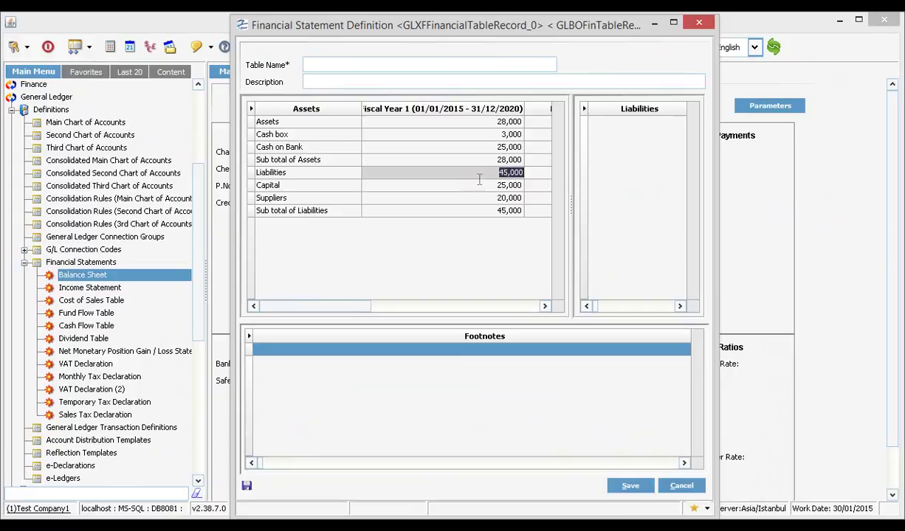
left_click(481, 186)
left_click(481, 197)
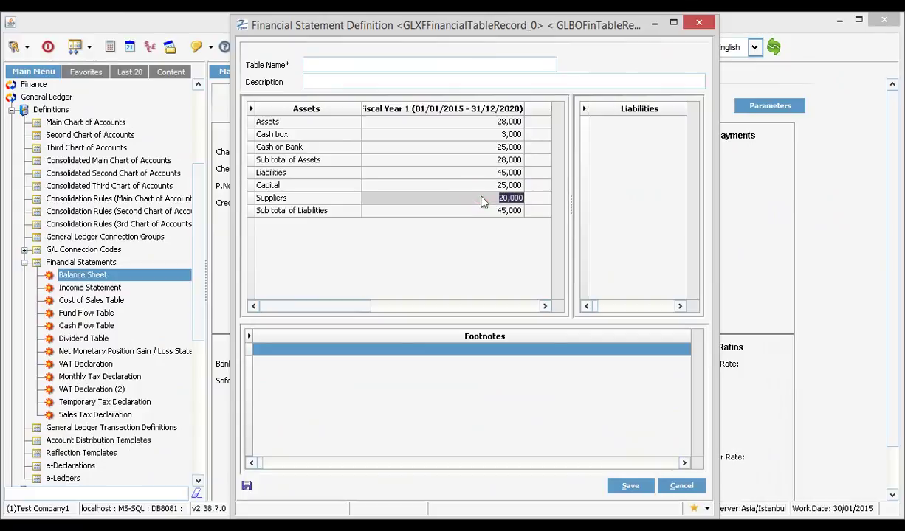
left_click(483, 212)
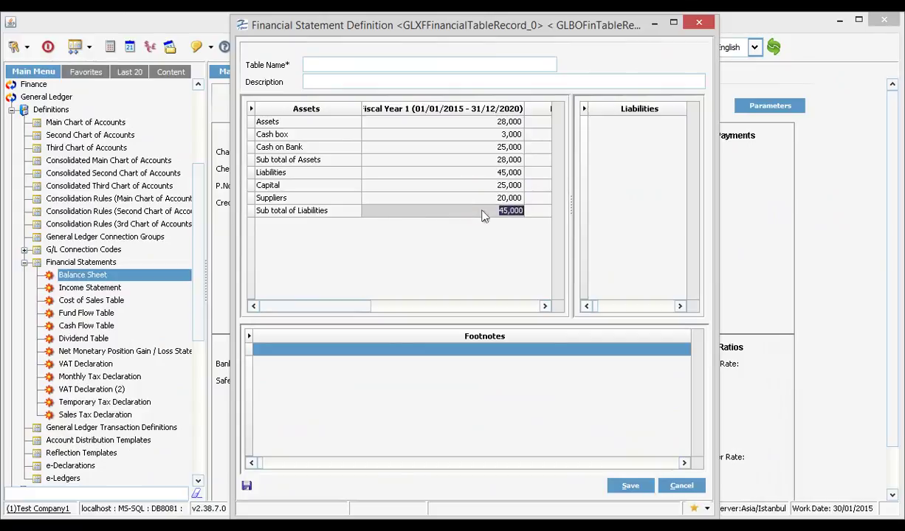
Name the financial statement record Test2000 -1 and save it
left_click(625, 487)
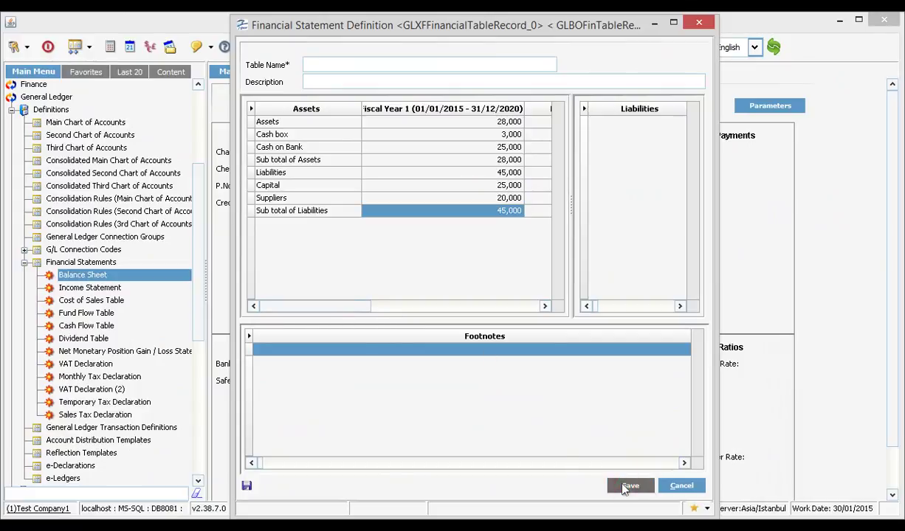
left_click(327, 65)
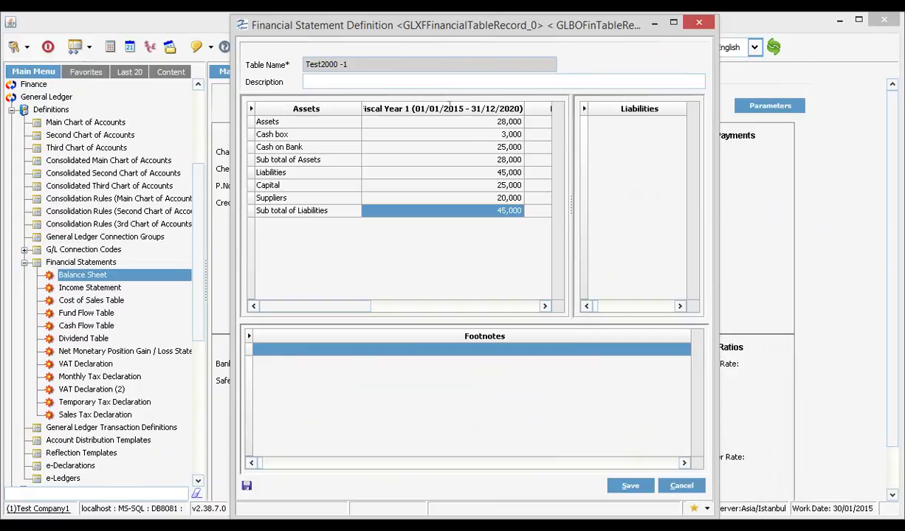
left_click(629, 486)
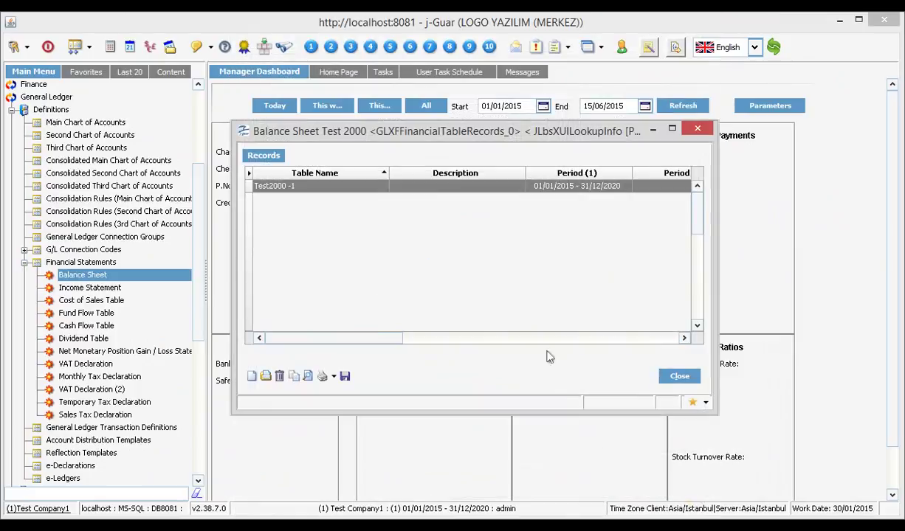
Print the Test2000 -1 record in the Single Column layout to a report preview
left_click(324, 189)
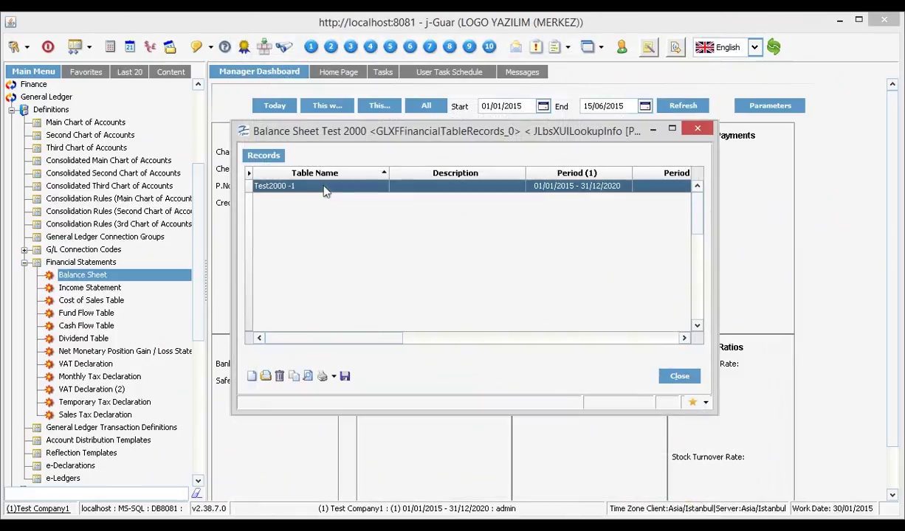
left_click(333, 377)
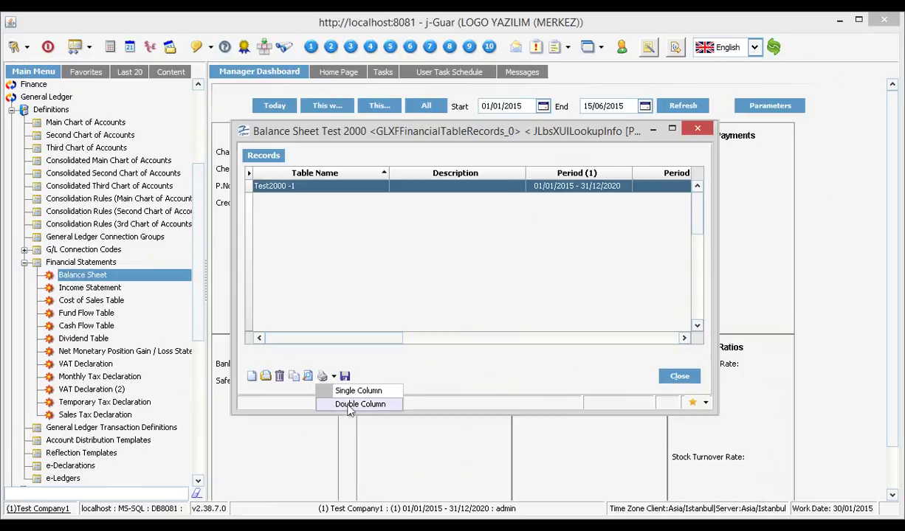
left_click(351, 394)
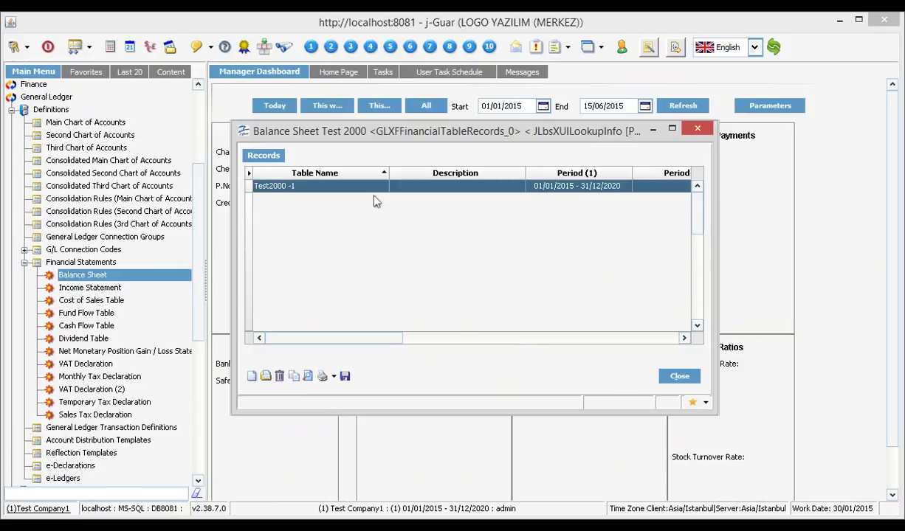
double_click(306, 185)
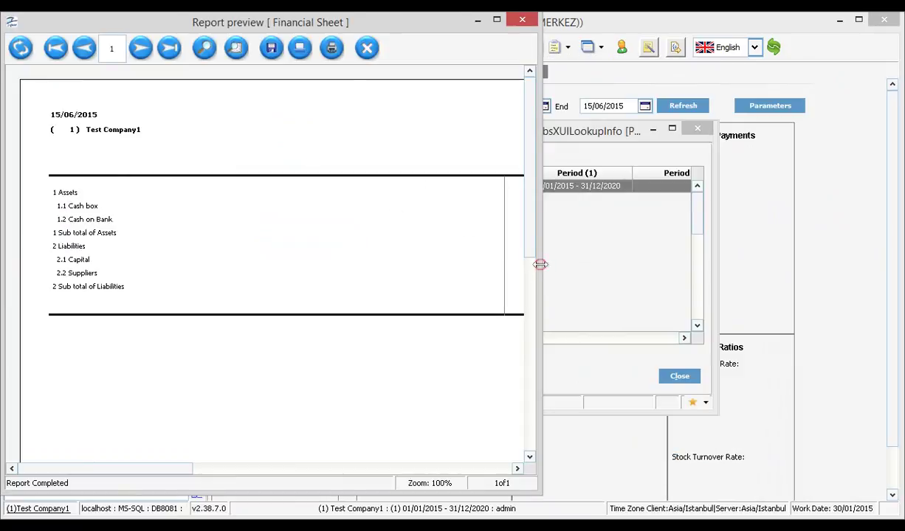
Widen the report preview, examine the amounts for the period 01/01/2015 - 31/12/2020, and close the preview
left_click_drag(540, 265, 863, 271)
left_click_drag(874, 271, 893, 269)
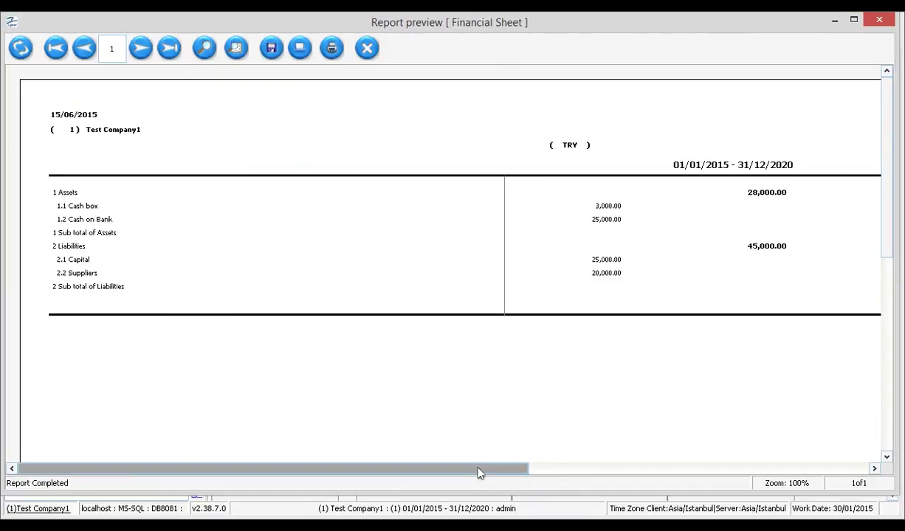
mouse_move(479, 470)
left_mouse_down()
mouse_move(701, 487)
mouse_move(786, 481)
mouse_move(467, 462)
left_mouse_up()
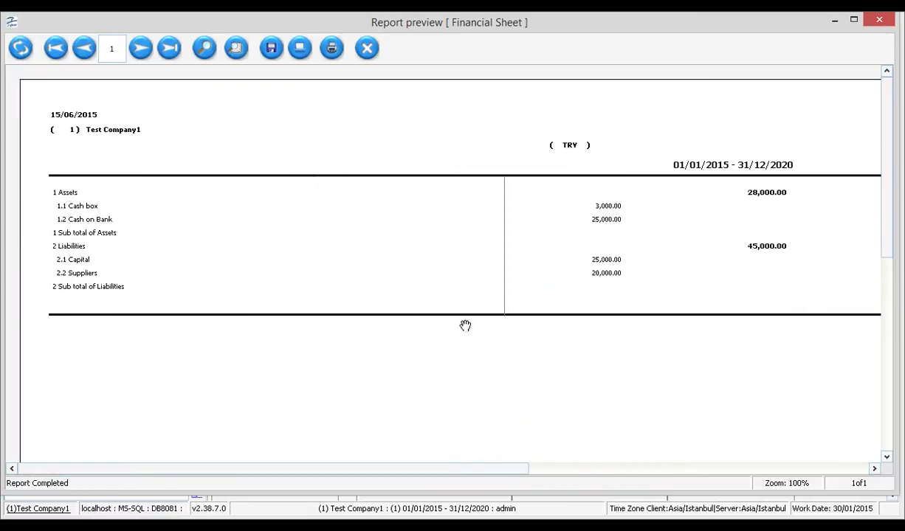
left_click(368, 49)
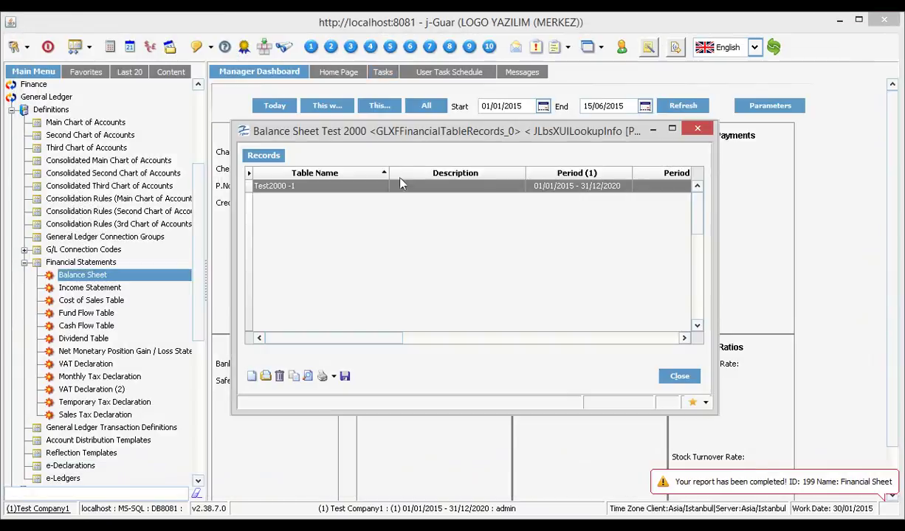
Leave the Balance Sheet Test 2000 records and create a new balance sheet on the Main Chart of Accounts without loading the standard definition
left_click(354, 185)
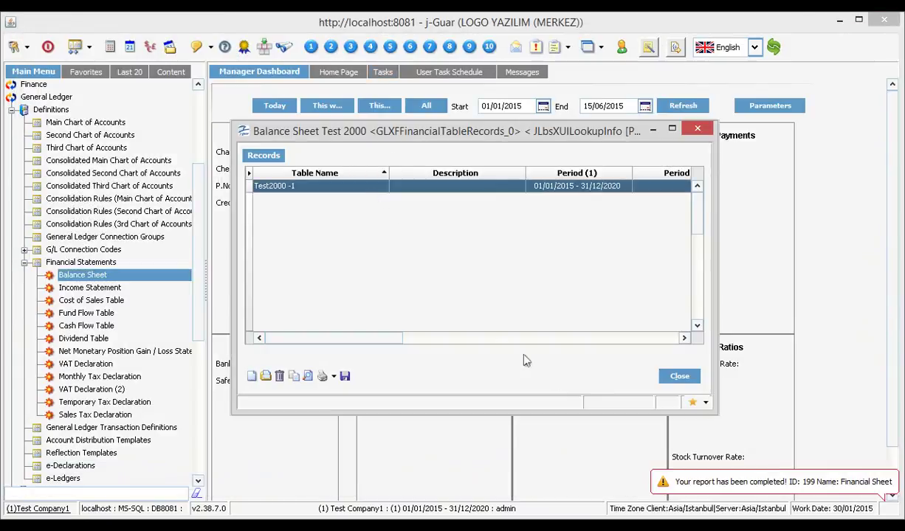
left_click(677, 377)
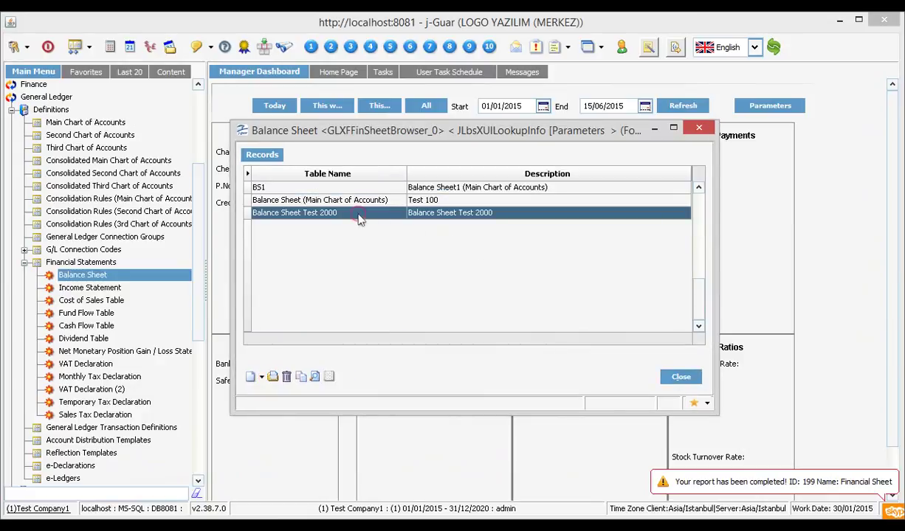
double_click(359, 214)
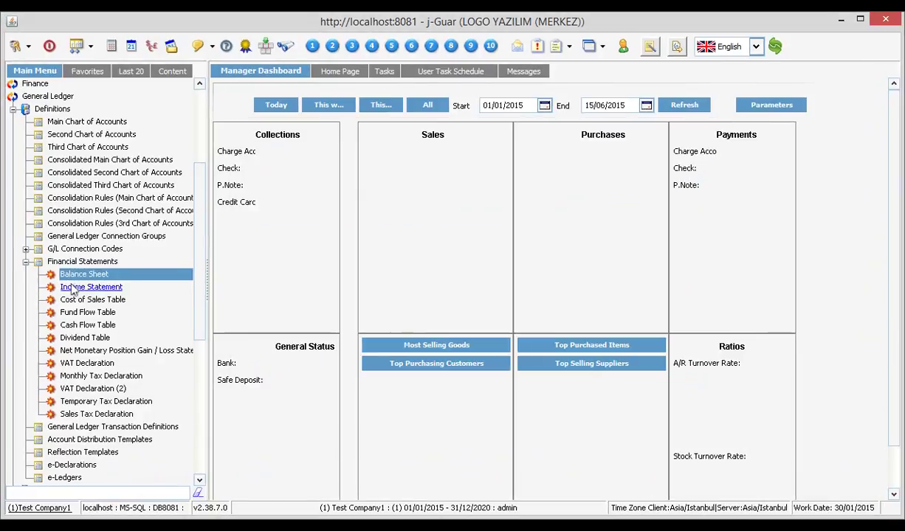
left_click(104, 279)
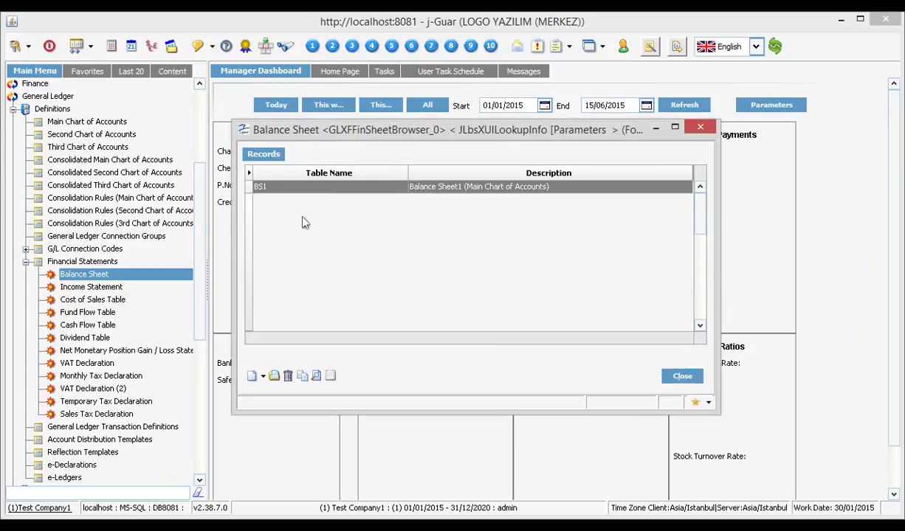
left_click(263, 377)
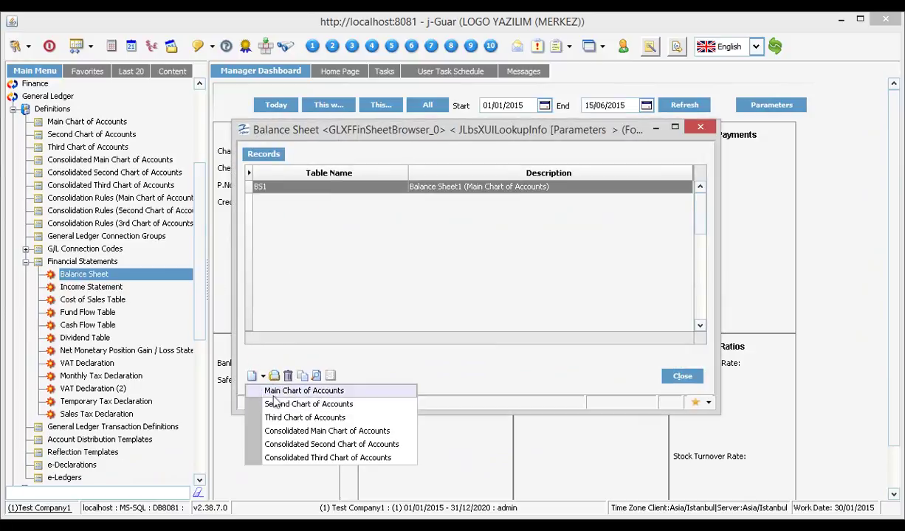
left_click(277, 390)
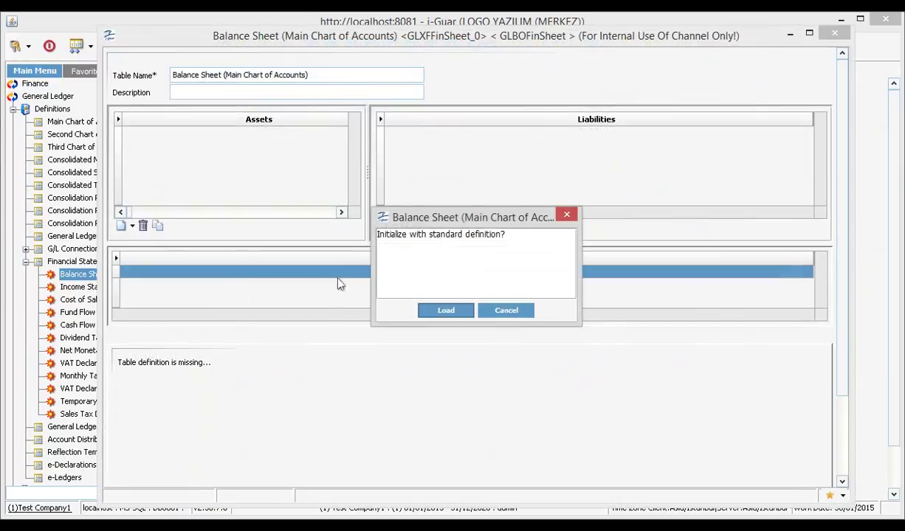
left_click(505, 310)
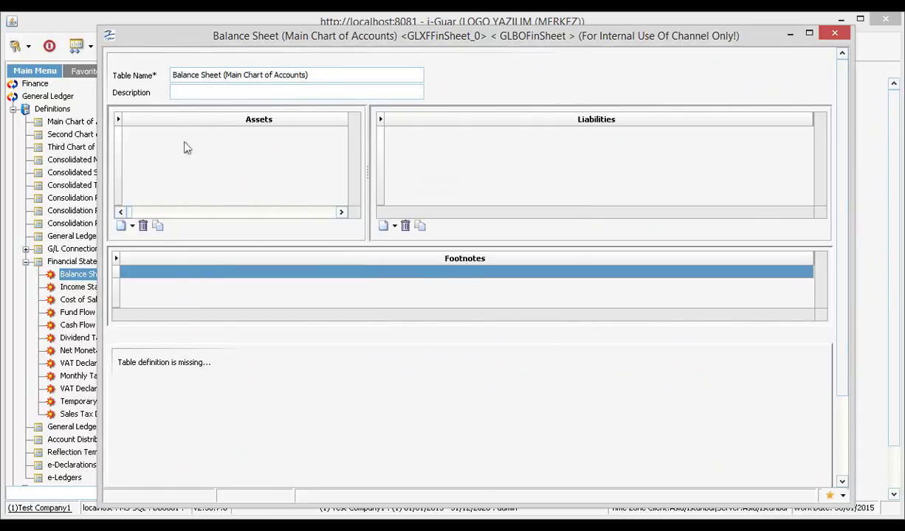
Name the new table "Balance Sheet (Main Chart of Accounts) - 4000" and give it the description 4000
left_click(314, 75)
left_click(315, 75)
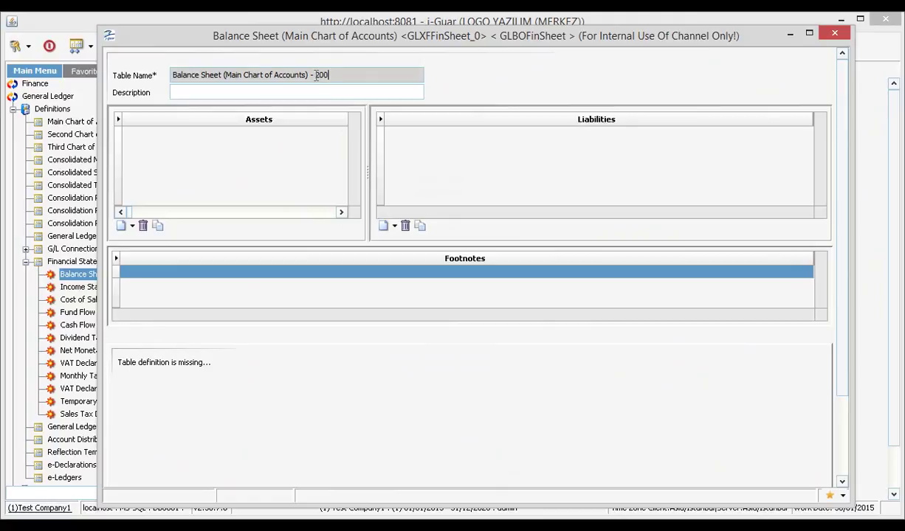
key("BackSpace")
key("BackSpace")
key("BackSpace")
left_click(236, 92)
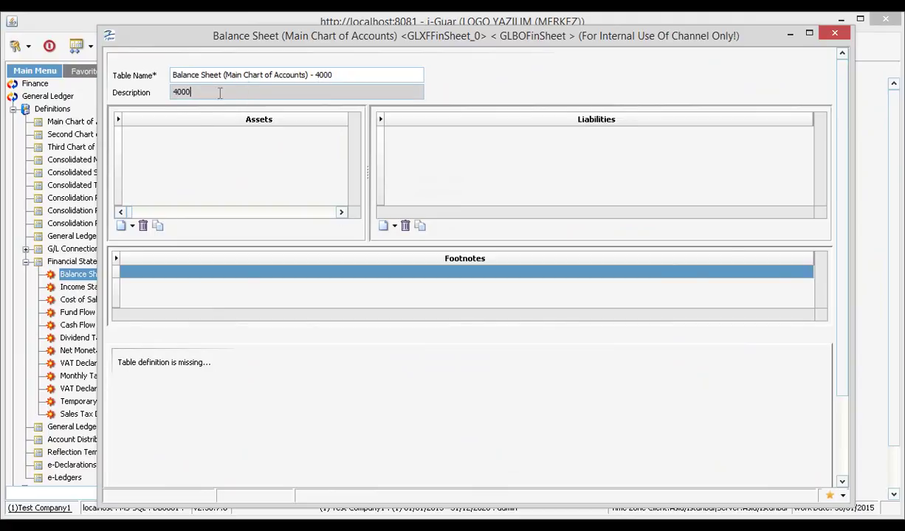
Add an account line to Assets and assign it the Inventory account 1.13
left_click(132, 226)
left_click(148, 253)
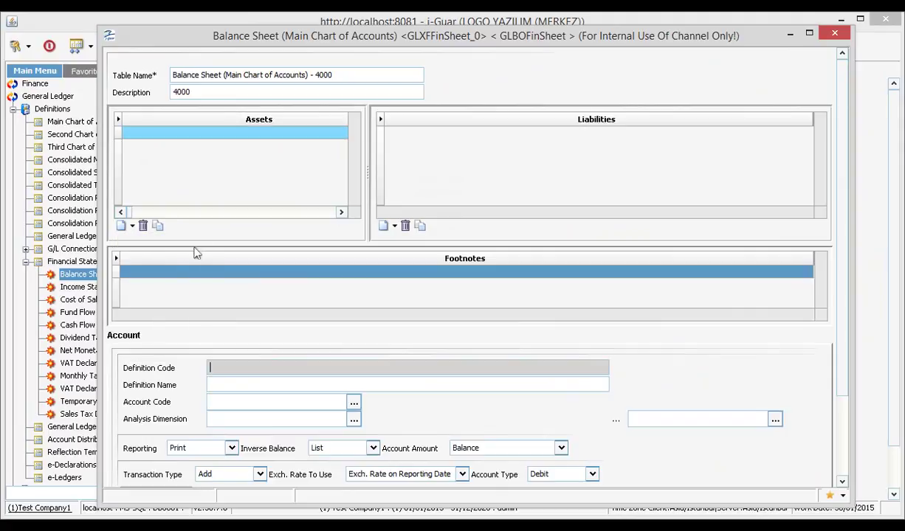
left_click(354, 402)
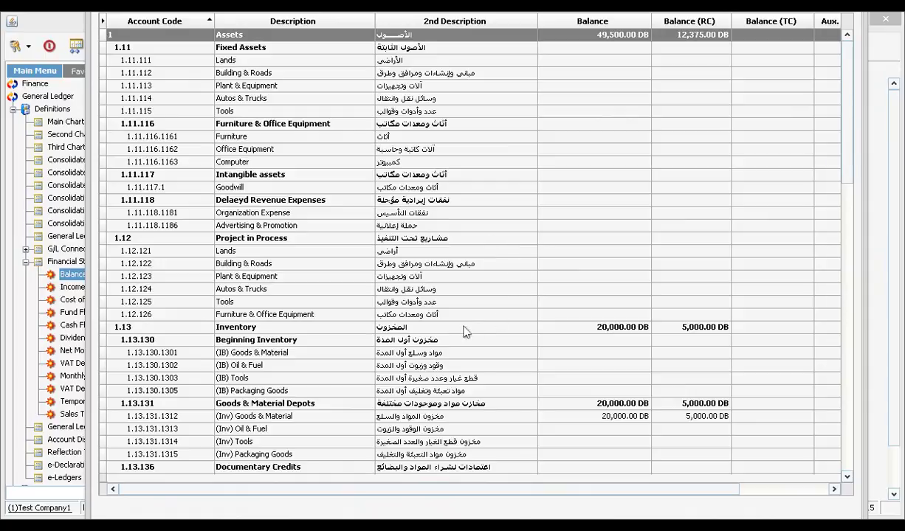
left_click(445, 330)
double_click(436, 329)
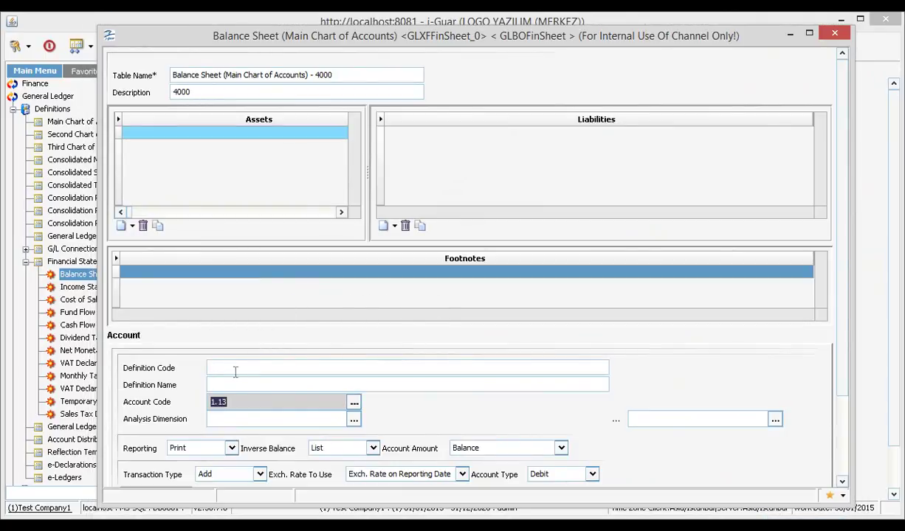
Give the Inventory account line the definition code 1 and the definition name Store1
left_click(231, 367)
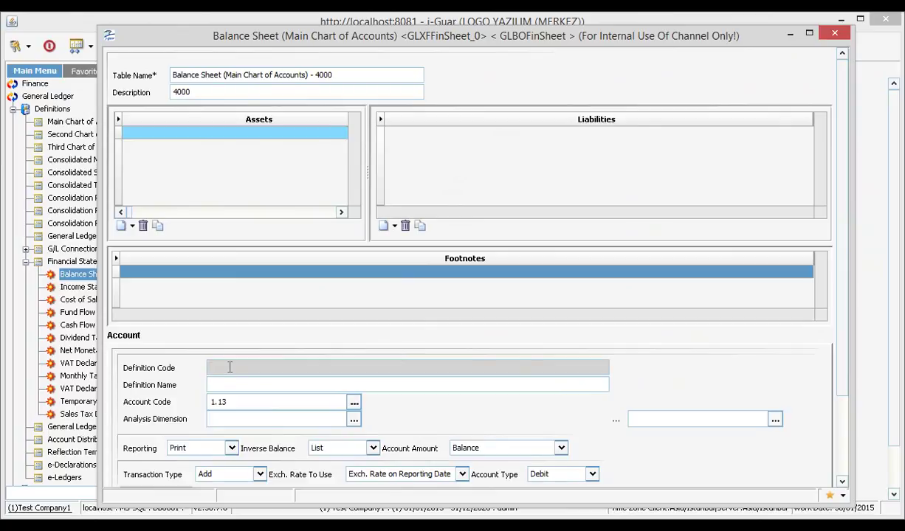
type("1")
left_click(232, 382)
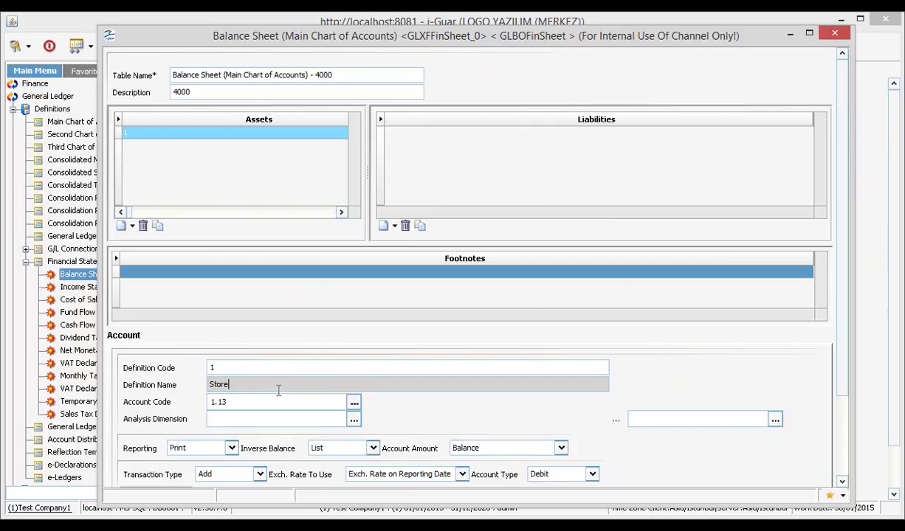
type("Store1")
left_click(244, 403)
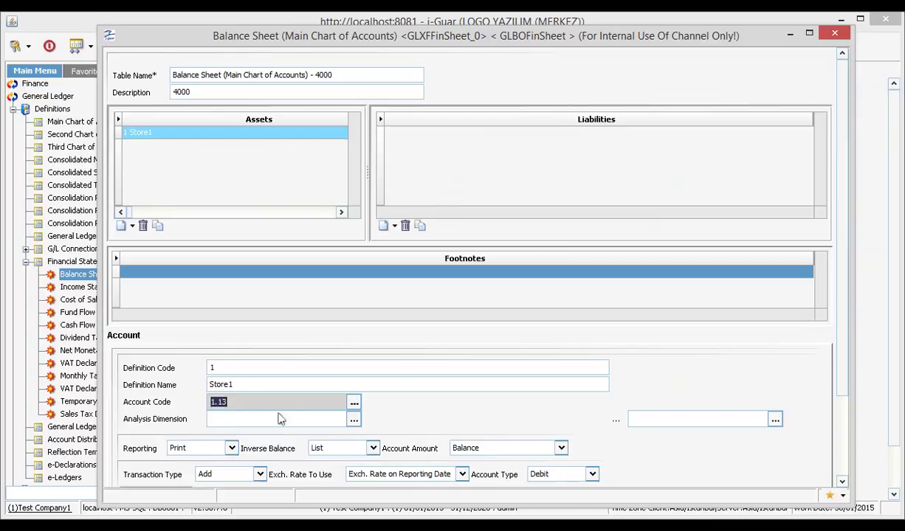
left_click_drag(845, 369, 845, 443)
scroll(806, 355, "up", 3)
Add a second account line to Assets below Store1 and assign it the Customers account 1.16.161
left_click(144, 132)
left_click(132, 226)
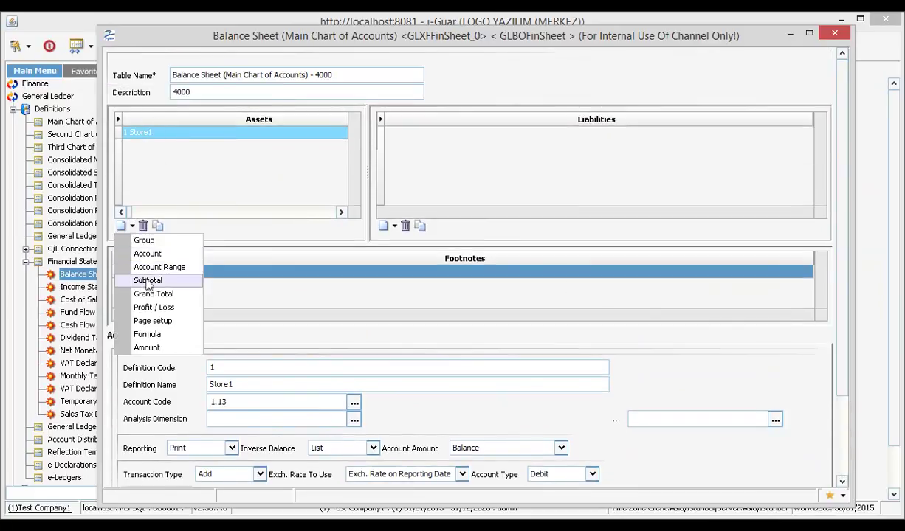
left_click(147, 253)
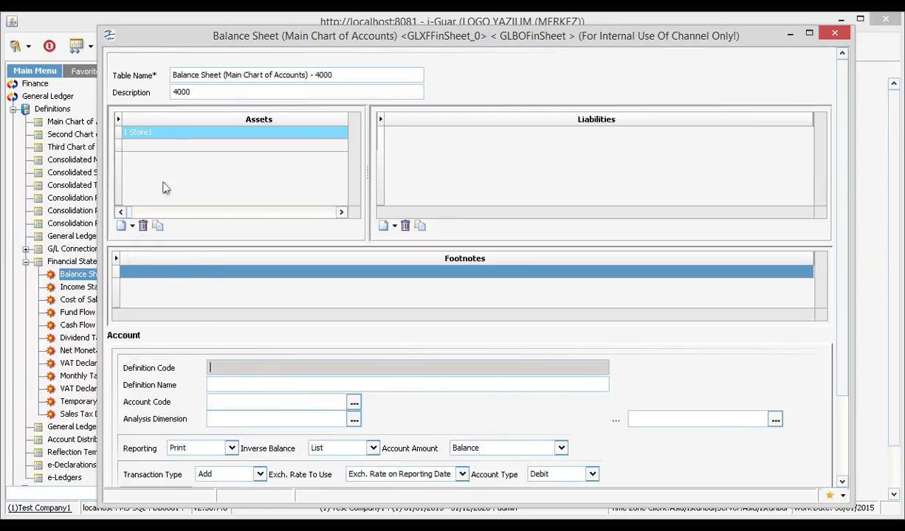
left_click(354, 402)
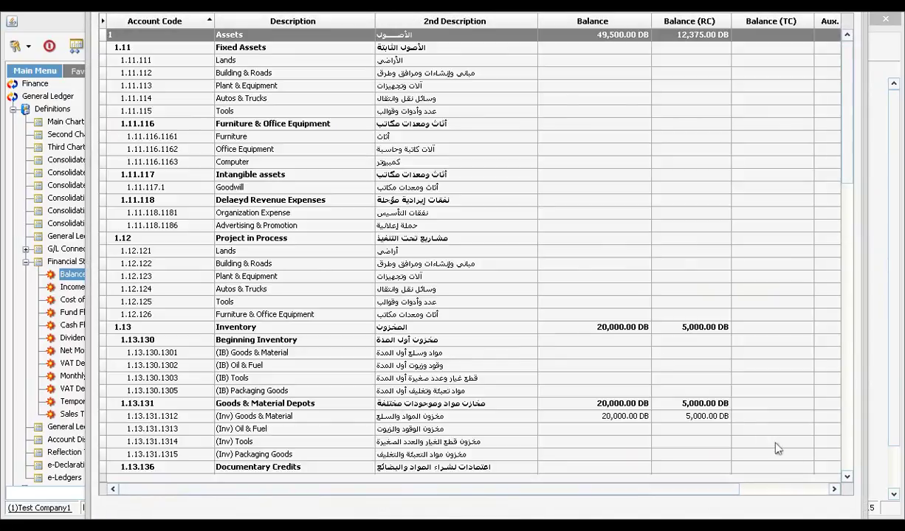
scroll(851, 485, "down", 5)
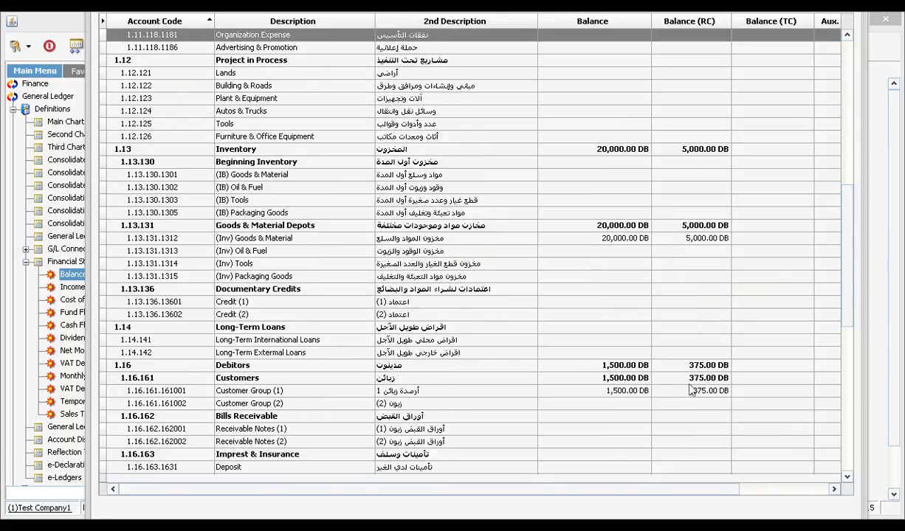
left_click(615, 394)
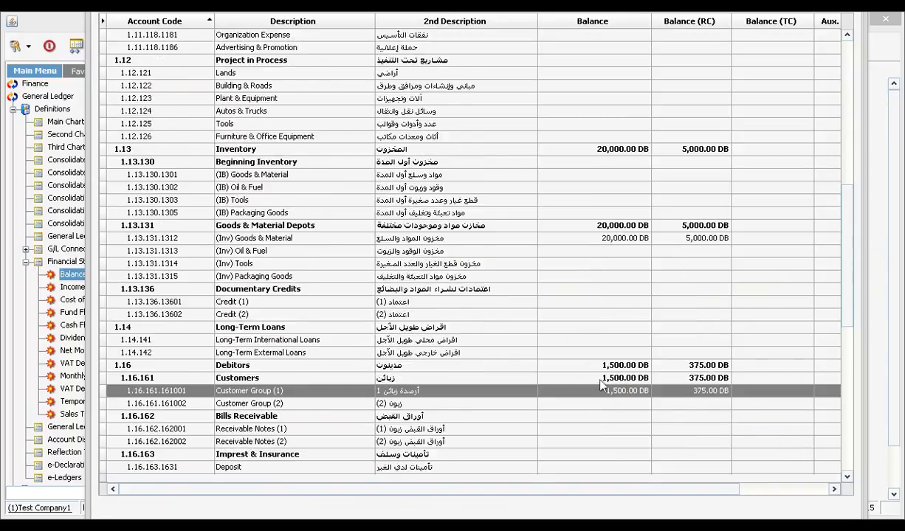
double_click(602, 378)
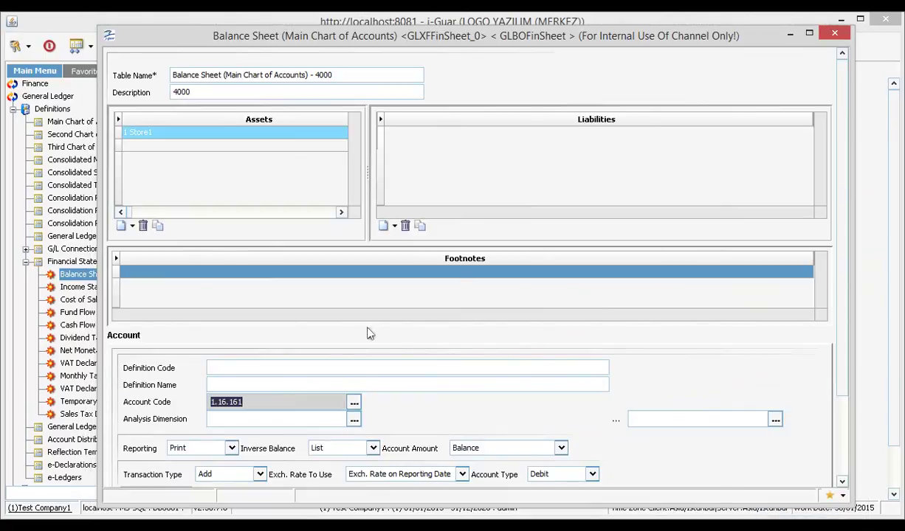
Give the second account line the definition code 2 and the definition name Customers
left_click(249, 369)
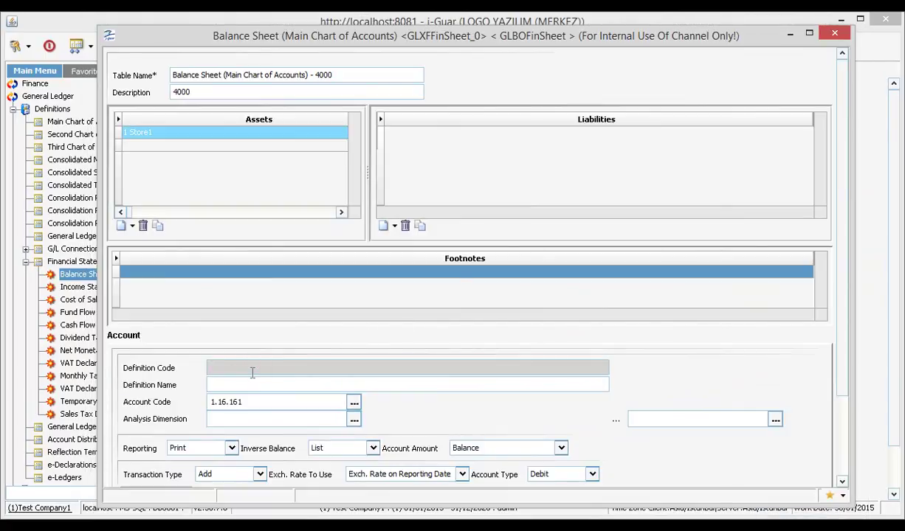
type("2")
left_click(238, 386)
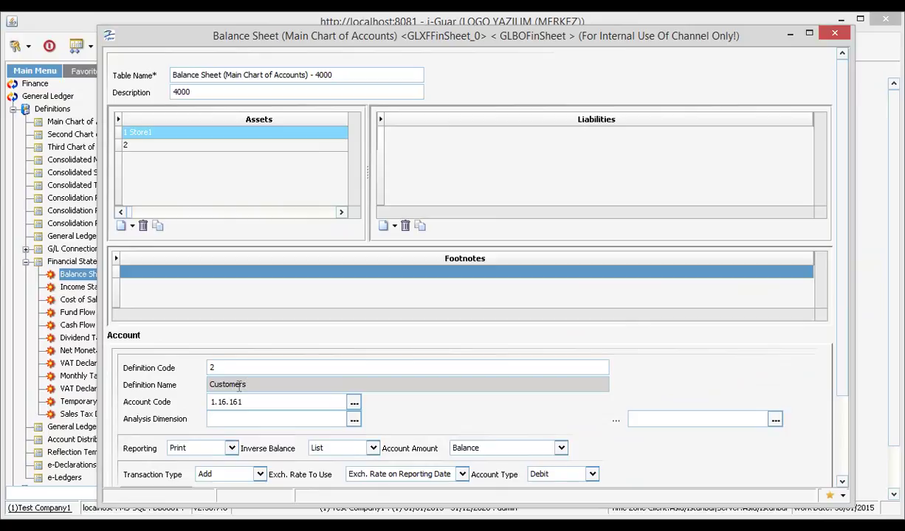
type("Customers")
key("Tab")
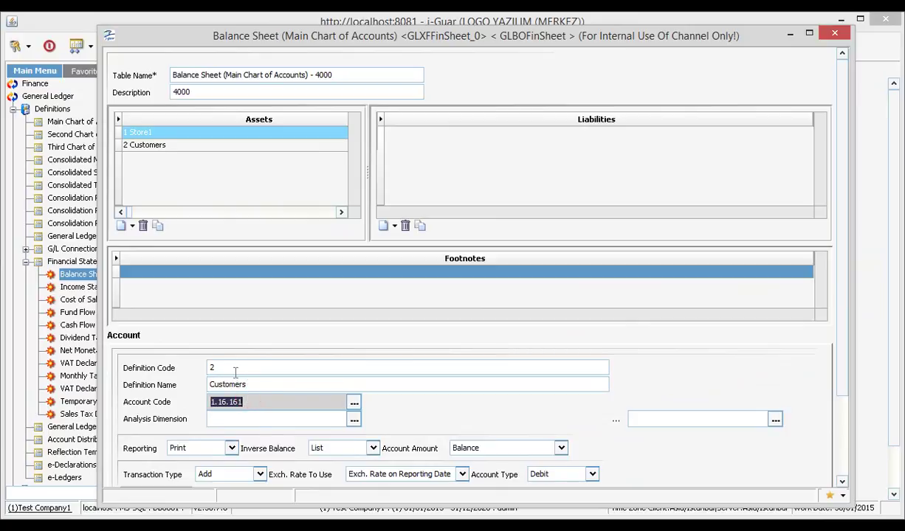
Add a formula line to Assets below the Customers line
left_click(135, 147)
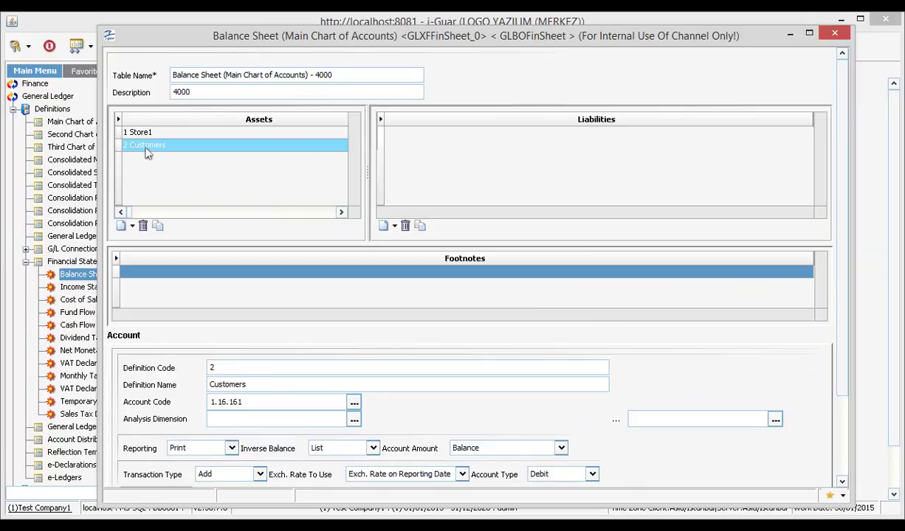
left_click(137, 133)
left_click(141, 145)
left_click(133, 227)
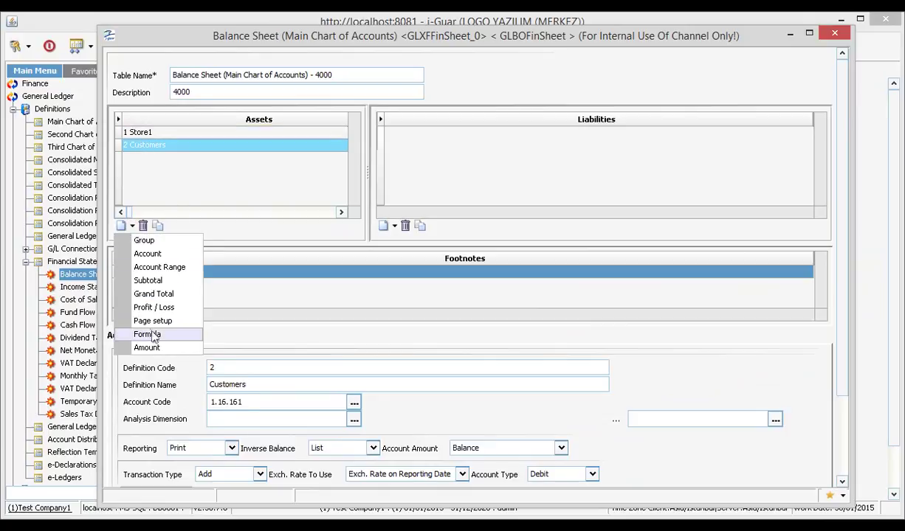
left_click(178, 337)
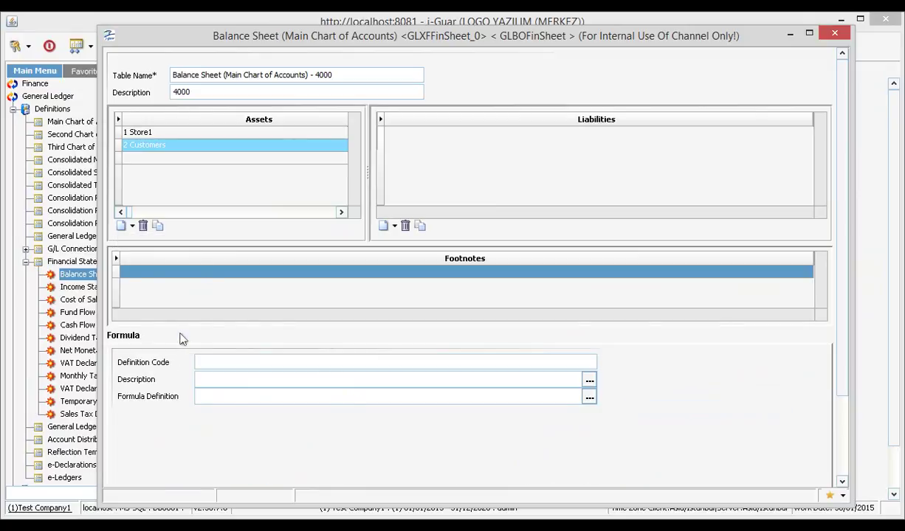
Set the formula line's definition code to 3, its description to Total and its formula definition to $P1 + $P2
left_click(221, 363)
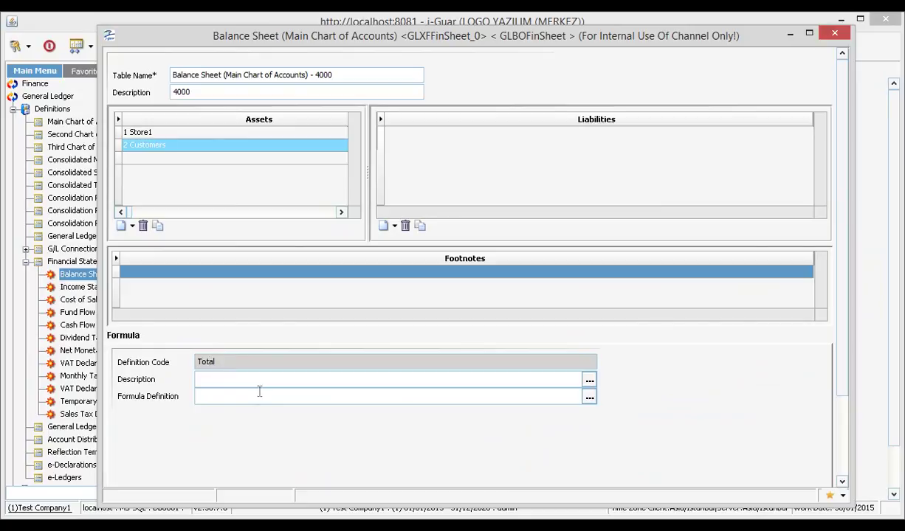
left_click(202, 378)
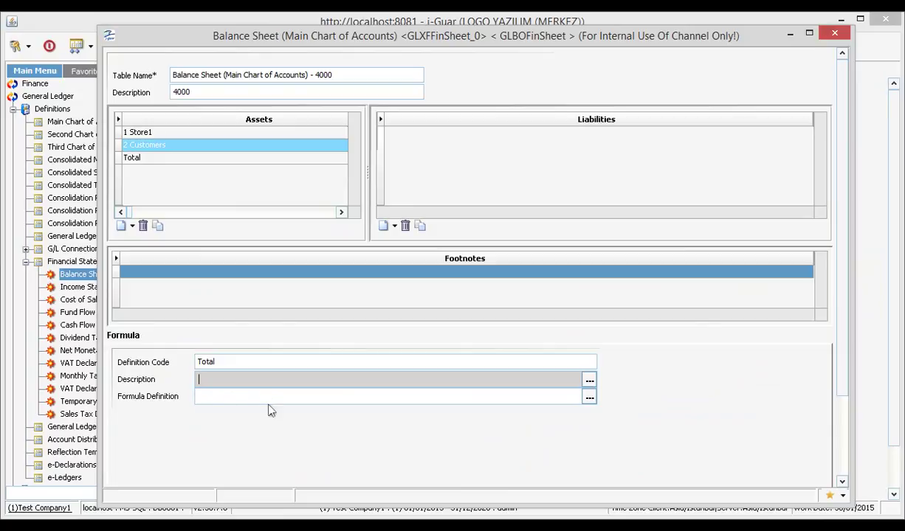
left_click(225, 361)
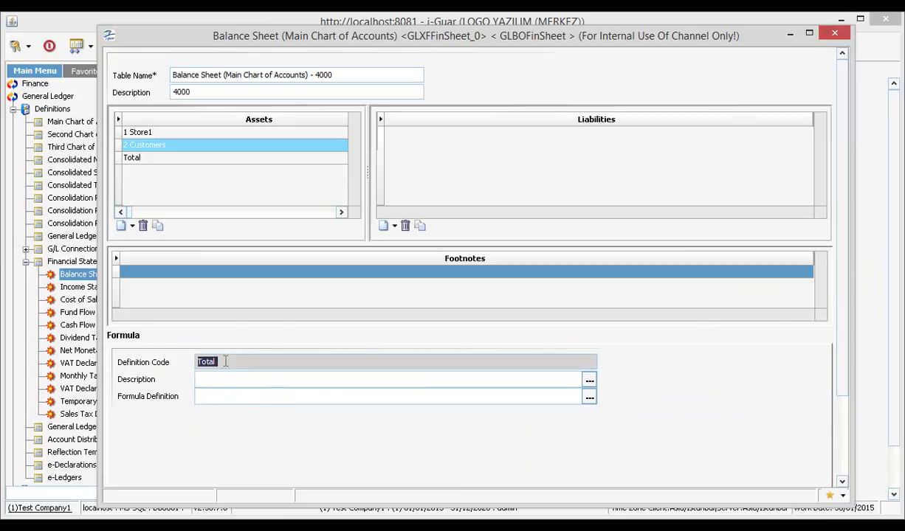
type("3")
left_click(226, 377)
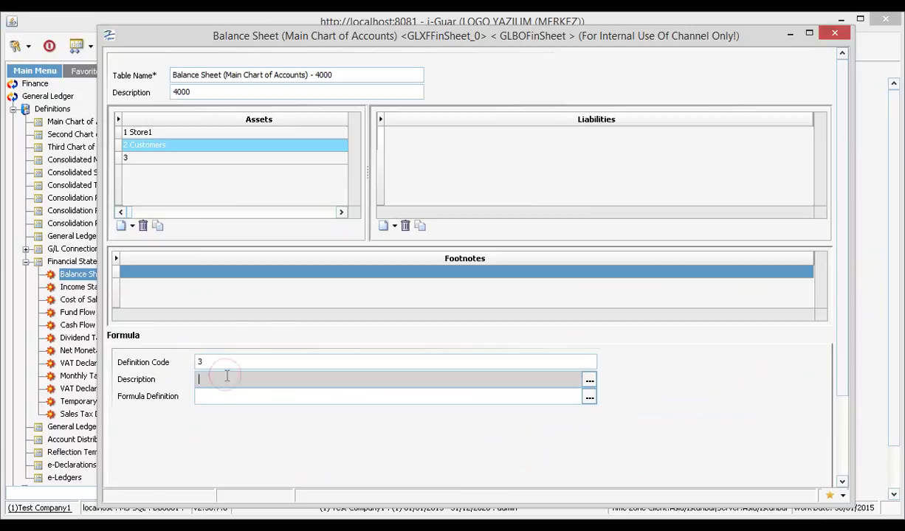
type("Total")
left_click(225, 396)
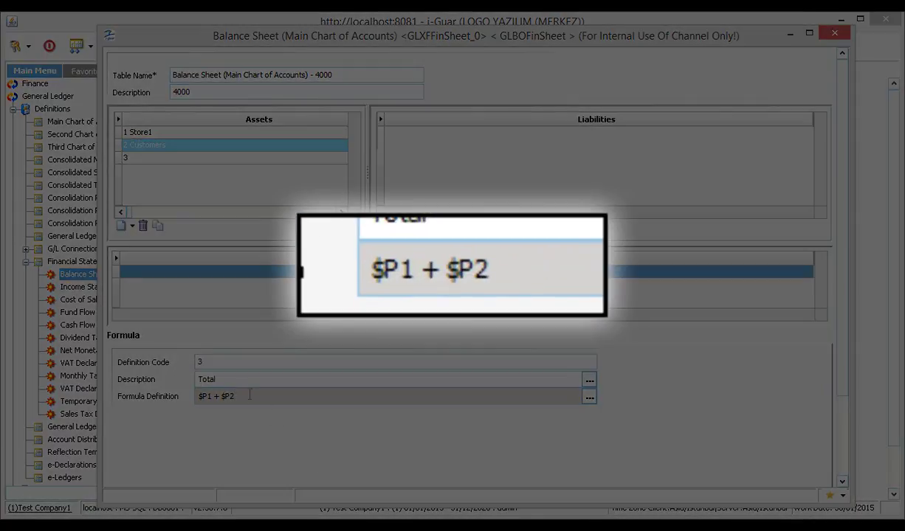
Review the Store1, Customers and Total lines in Assets and save the balance sheet table 4000
left_click(238, 383)
left_click(239, 396)
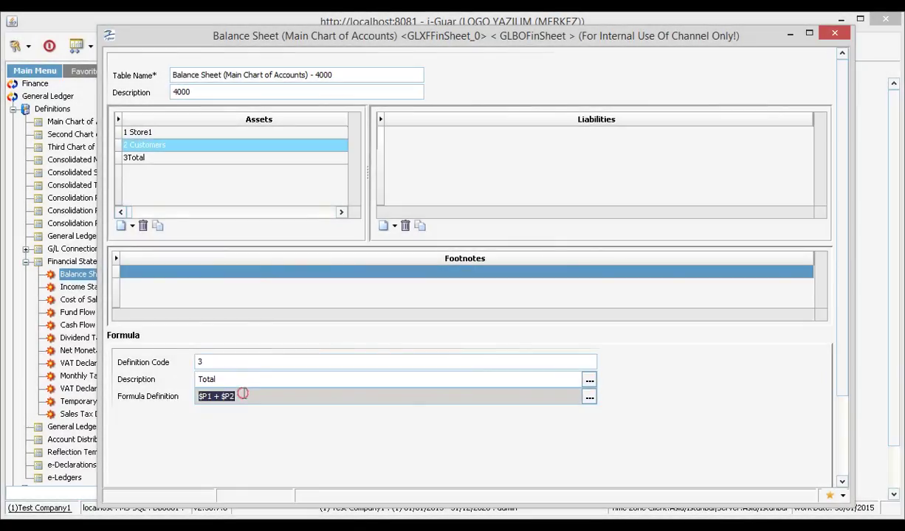
left_click(143, 158)
left_click(138, 146)
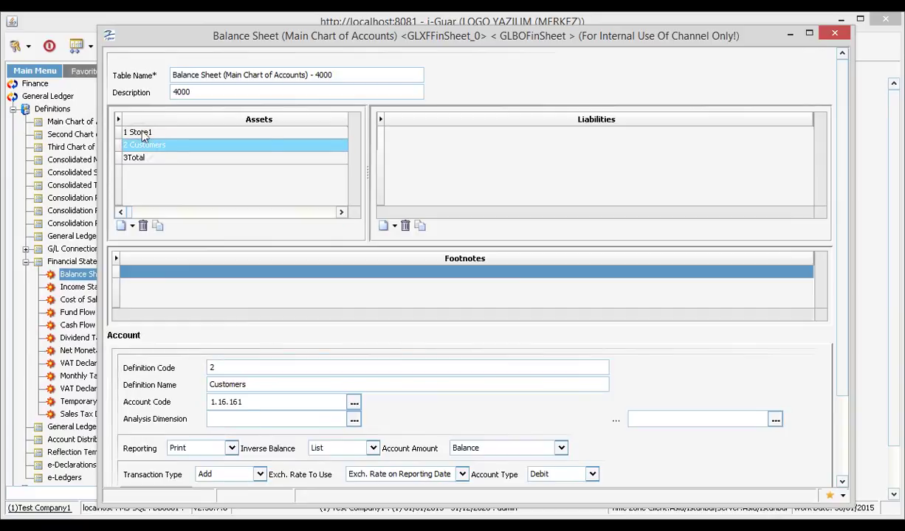
left_click(138, 133)
left_click(143, 146)
left_click(139, 158)
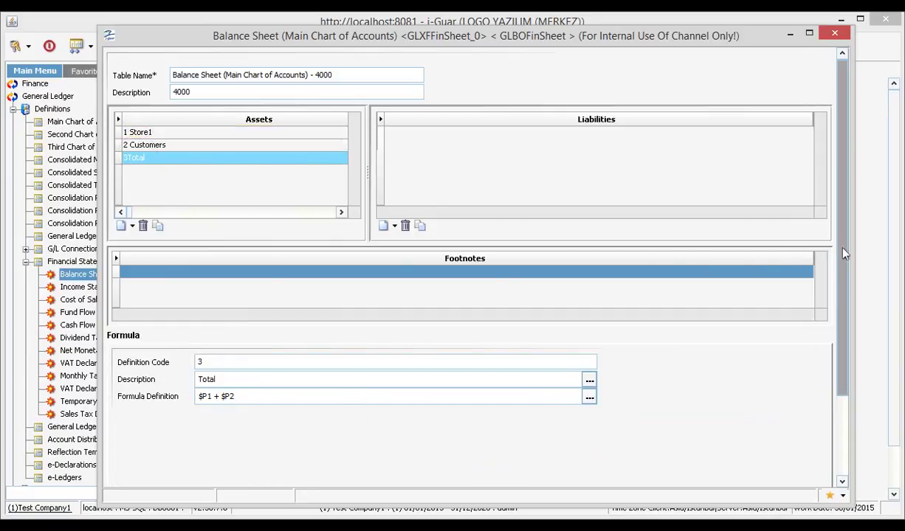
left_click_drag(842, 262, 844, 347)
left_click(750, 468)
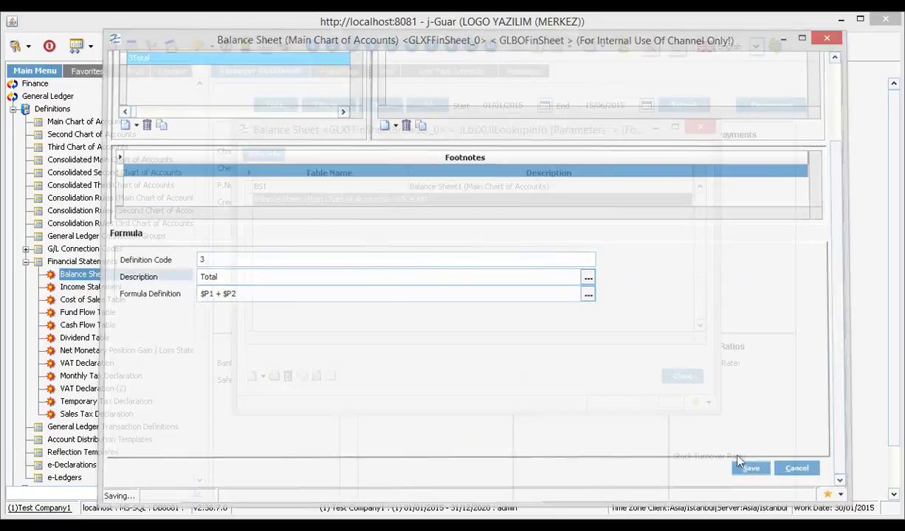
Generate a new record for table 4000 with Fiscal Year 1 starting 01/01/2015 and the Report Level end value set to 9
left_click(372, 206)
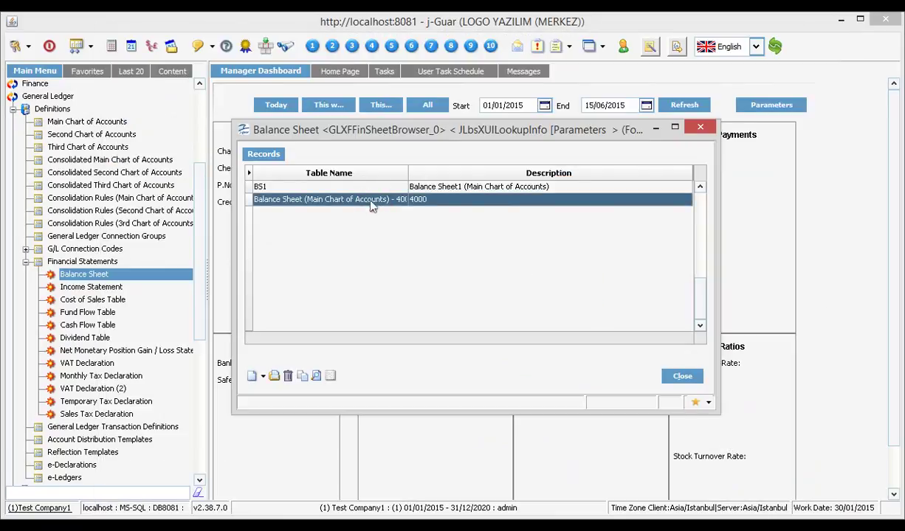
left_click(329, 375)
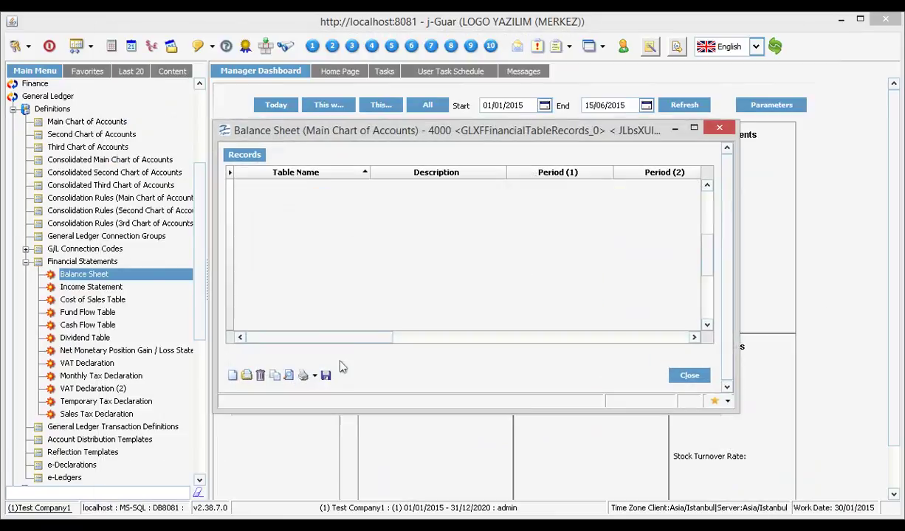
left_click(233, 375)
left_click(414, 188)
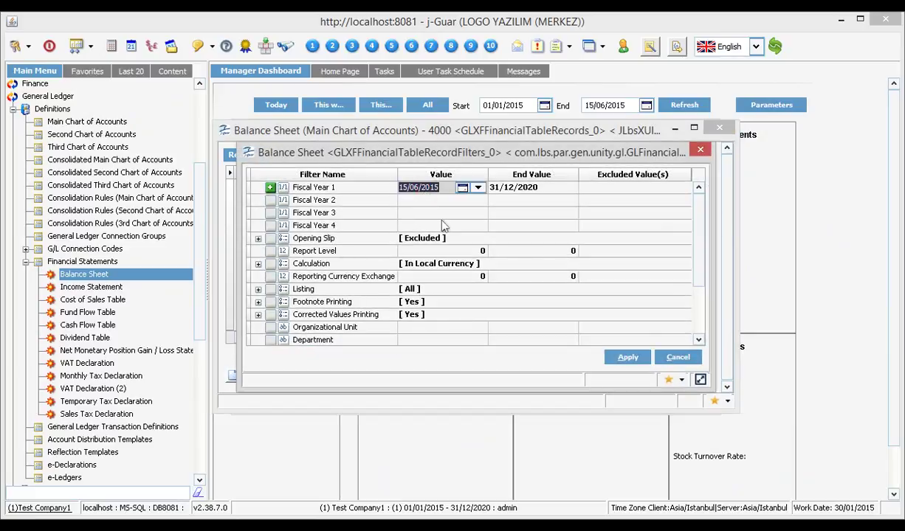
type("01/01/2015")
left_click(559, 252)
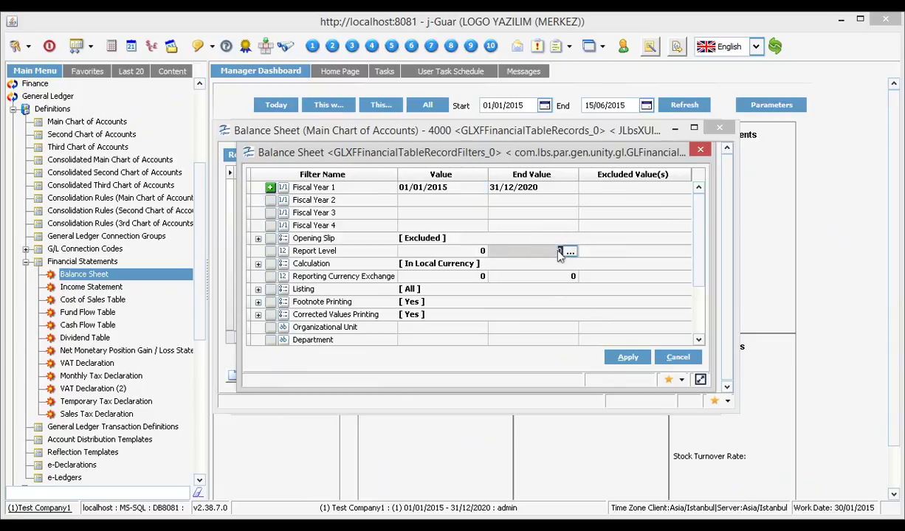
type("9")
left_click(561, 276)
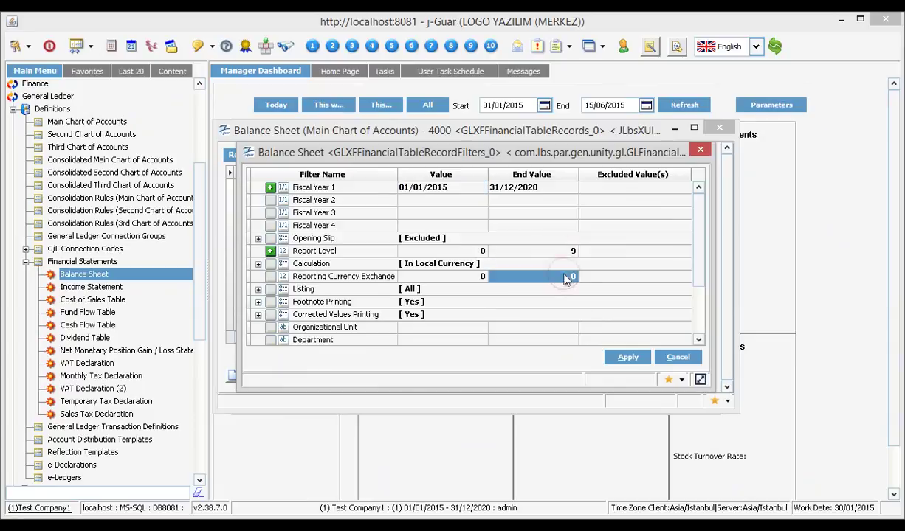
left_click(623, 357)
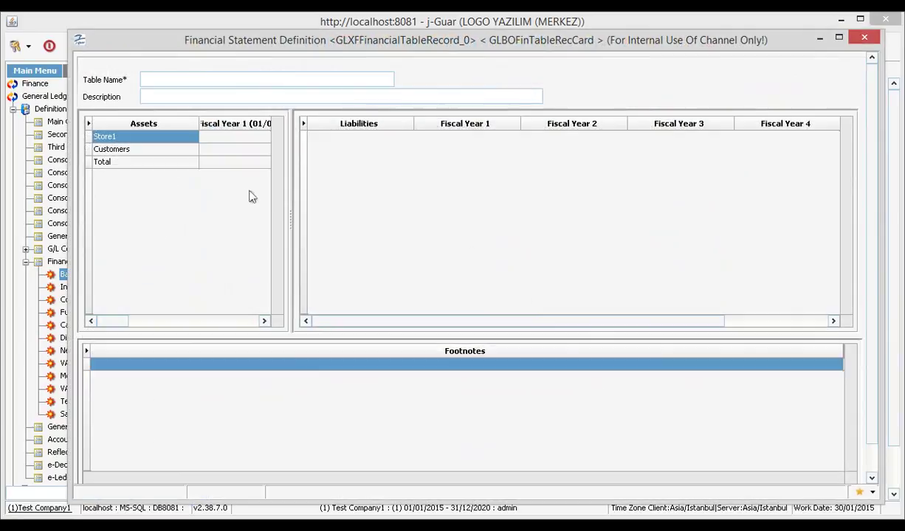
Widen the Assets pane to check the Fiscal Year 1 amounts, name the record Formula test and save it
left_click_drag(290, 171, 496, 174)
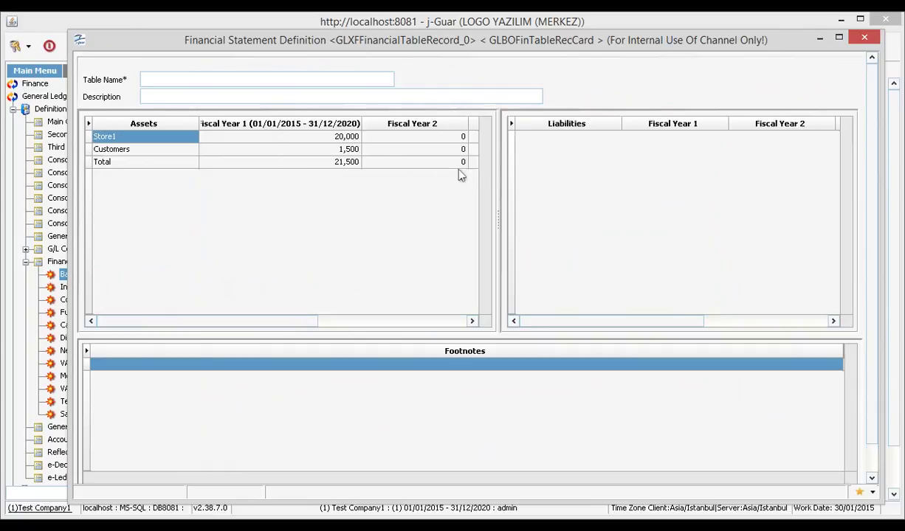
left_click(319, 140)
left_click(326, 150)
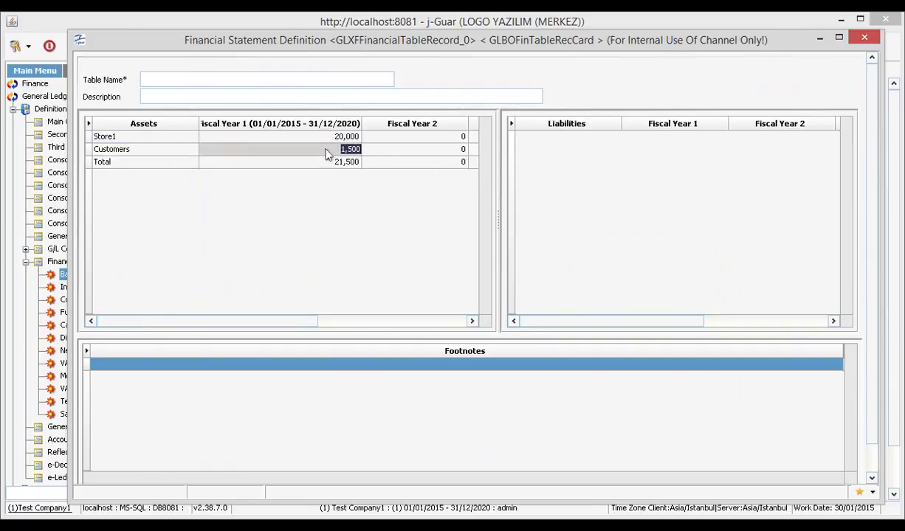
left_click(329, 162)
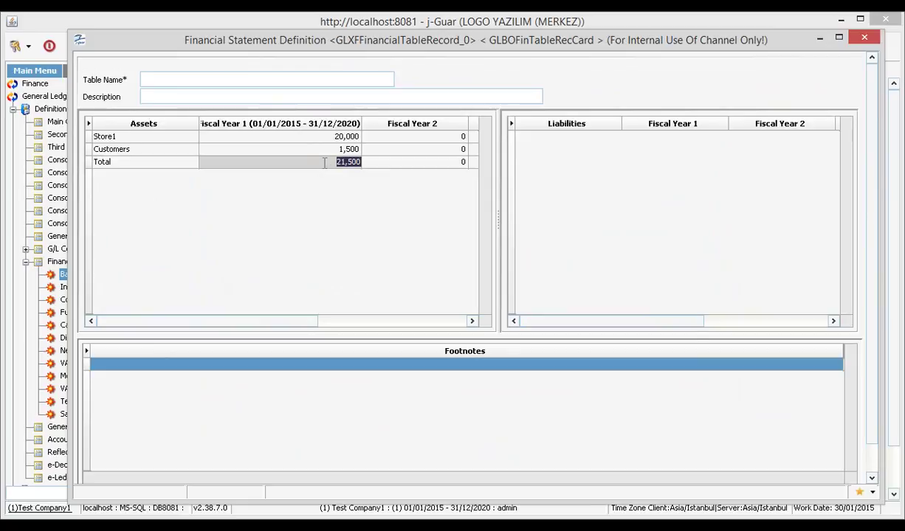
left_click(157, 79)
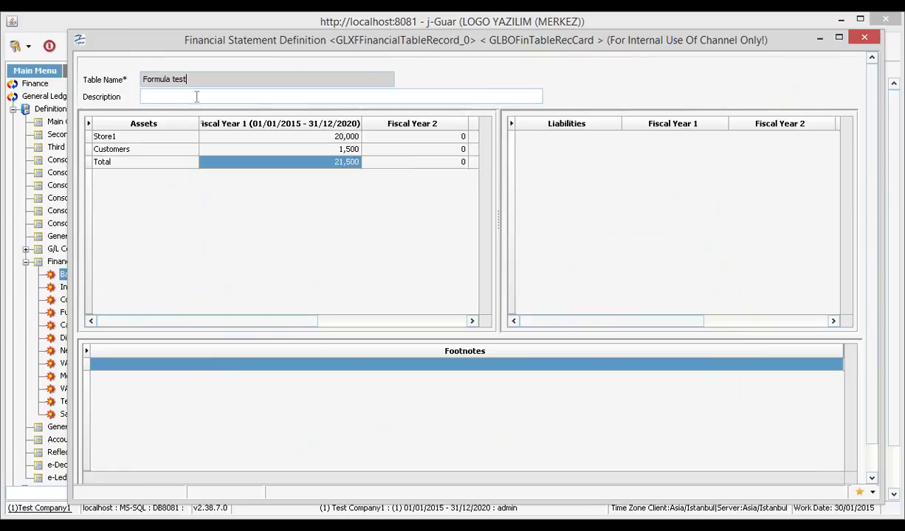
left_click(188, 94)
scroll(867, 416, "down", 2)
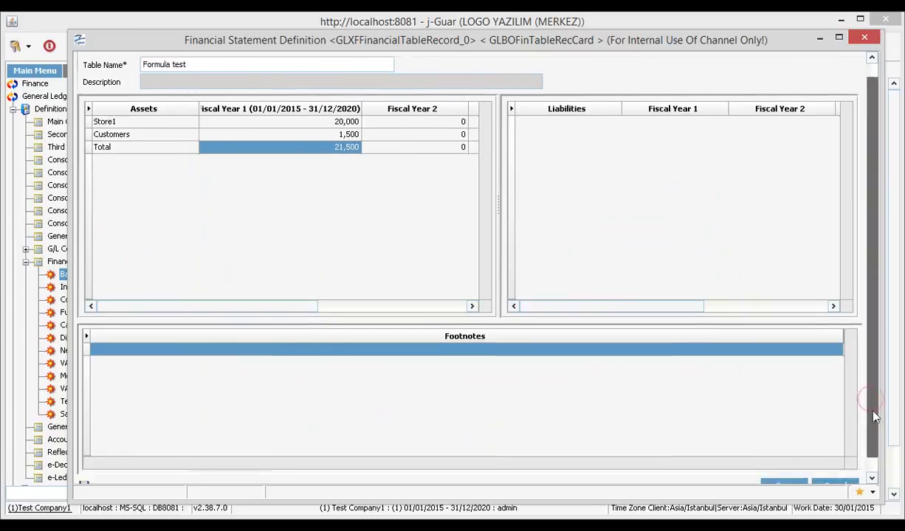
left_click(780, 470)
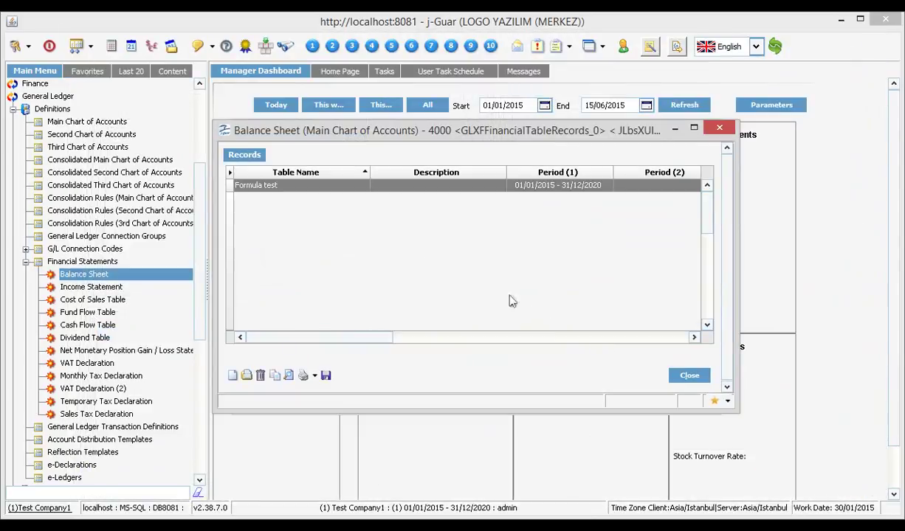
Print the Formula test record to a screen preview, view its amounts, and close the preview and the balance sheet lists
left_click(402, 188)
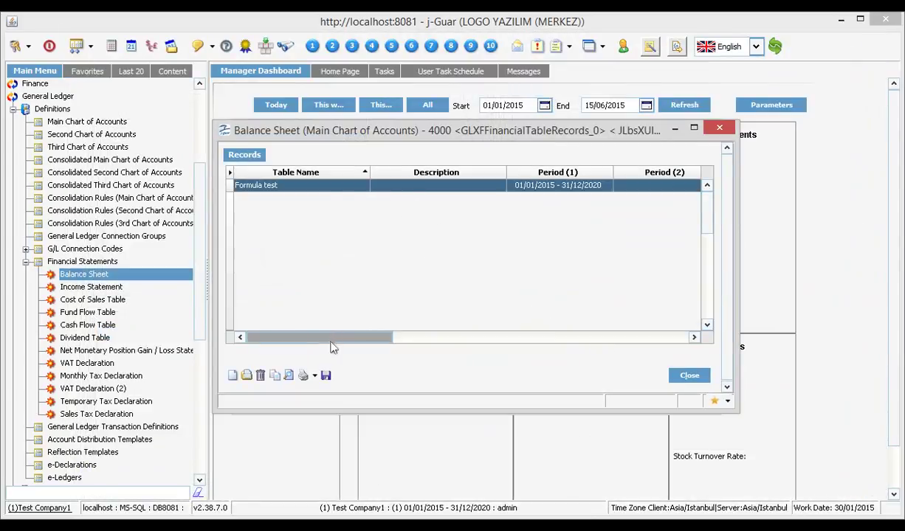
left_click(314, 376)
left_click(320, 405)
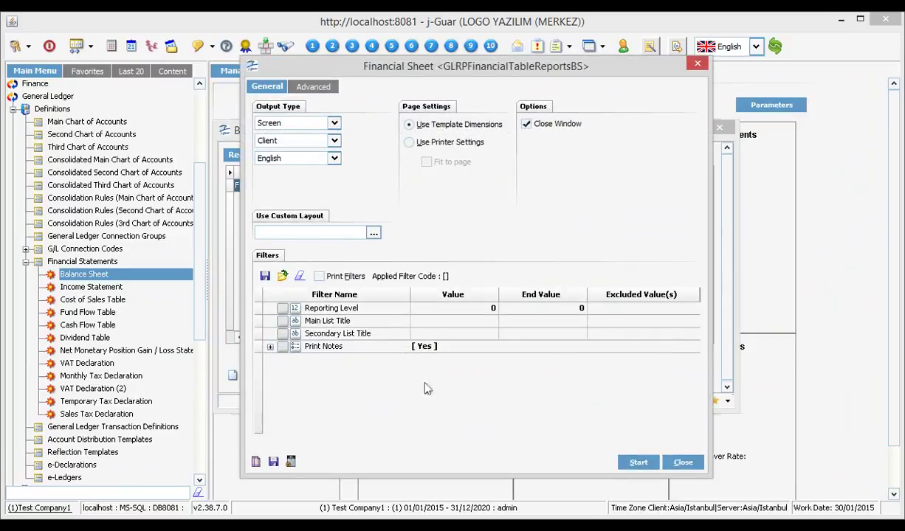
left_click(625, 462)
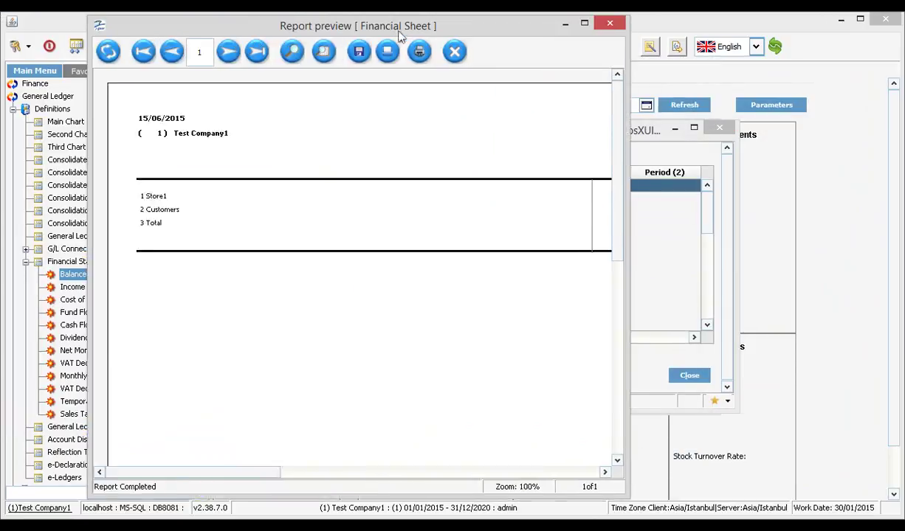
left_click_drag(215, 477, 403, 485)
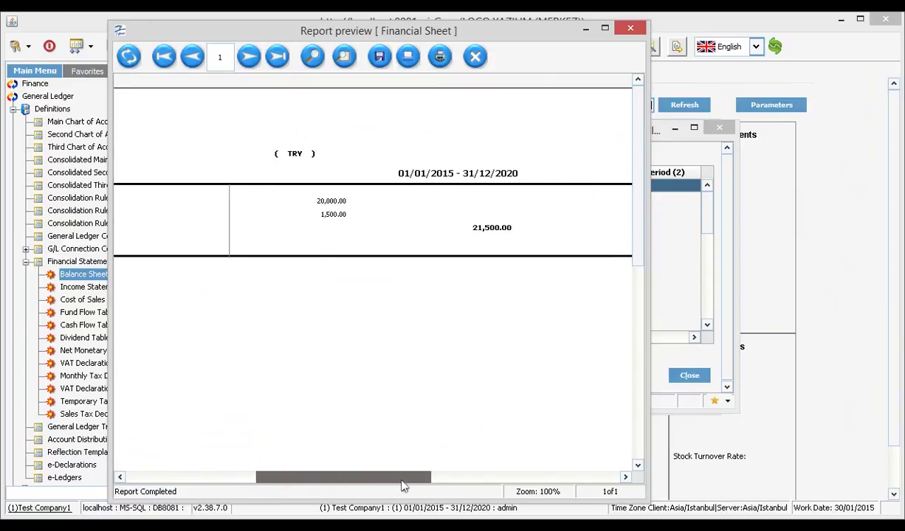
left_click_drag(403, 486, 318, 486)
left_click(475, 56)
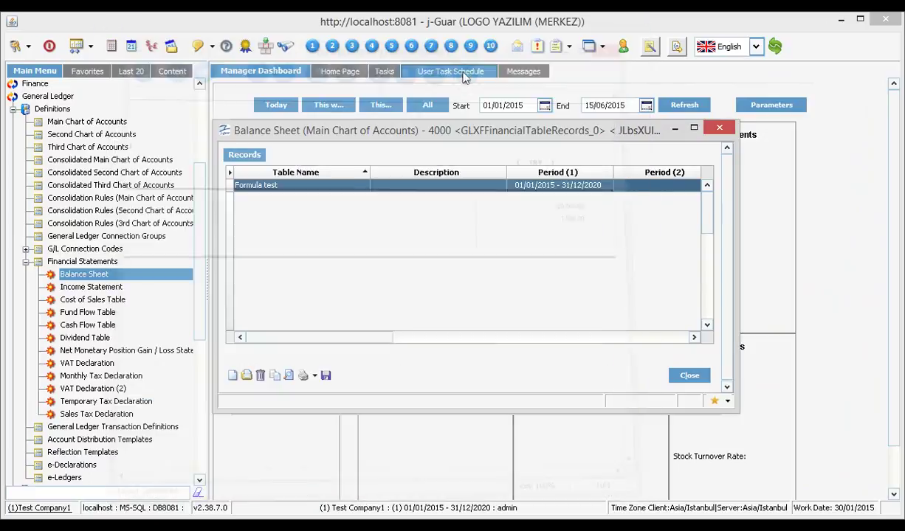
left_click(689, 377)
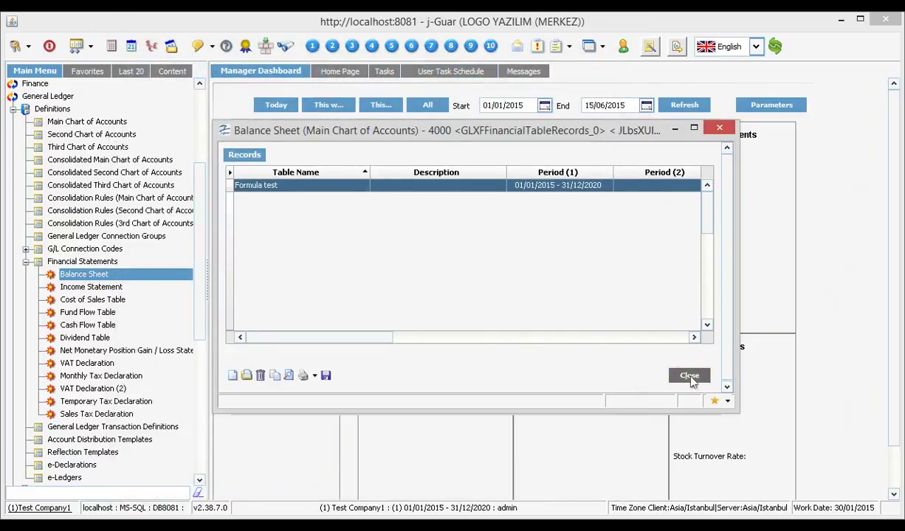
left_click(682, 374)
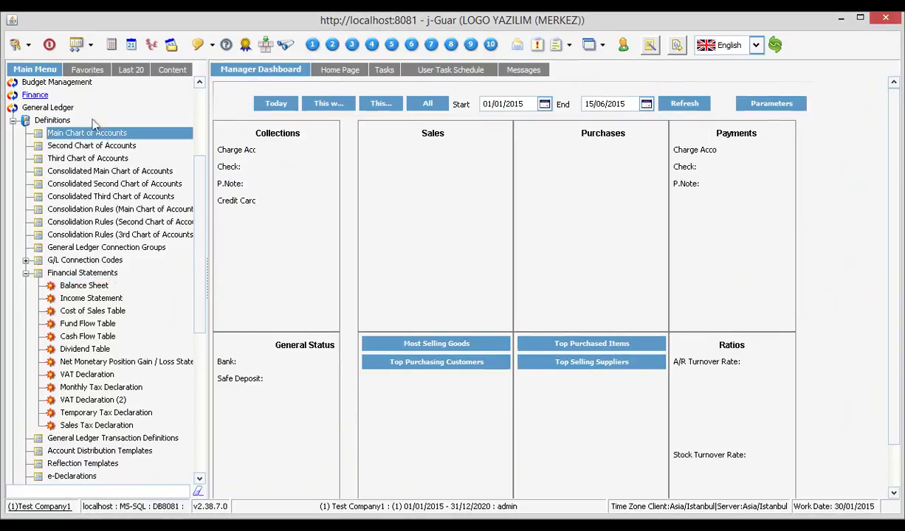
Create a new income statement table for the Main Chart of Accounts without loading the standard definition
left_click(75, 297)
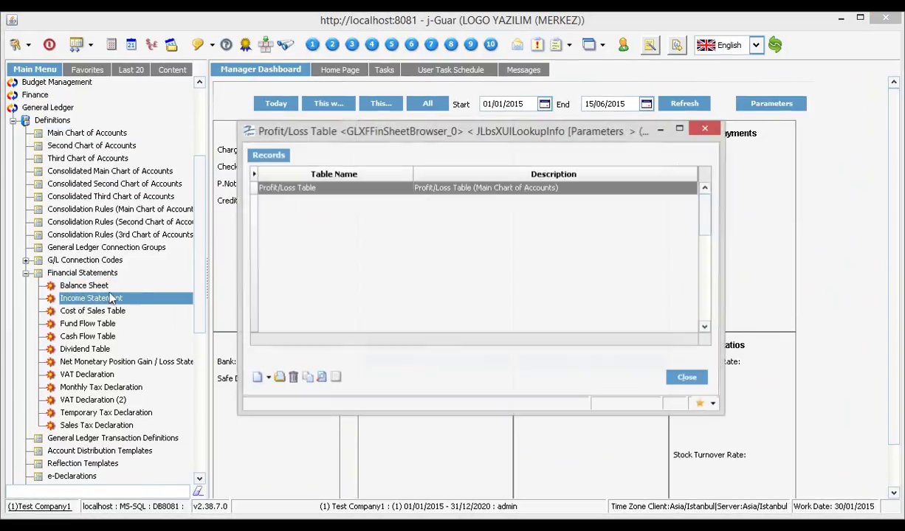
left_click(268, 378)
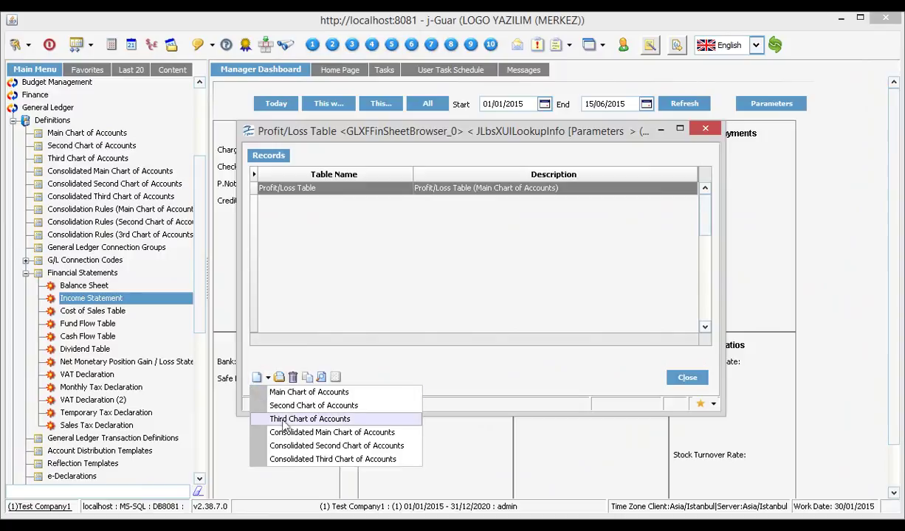
left_click(292, 386)
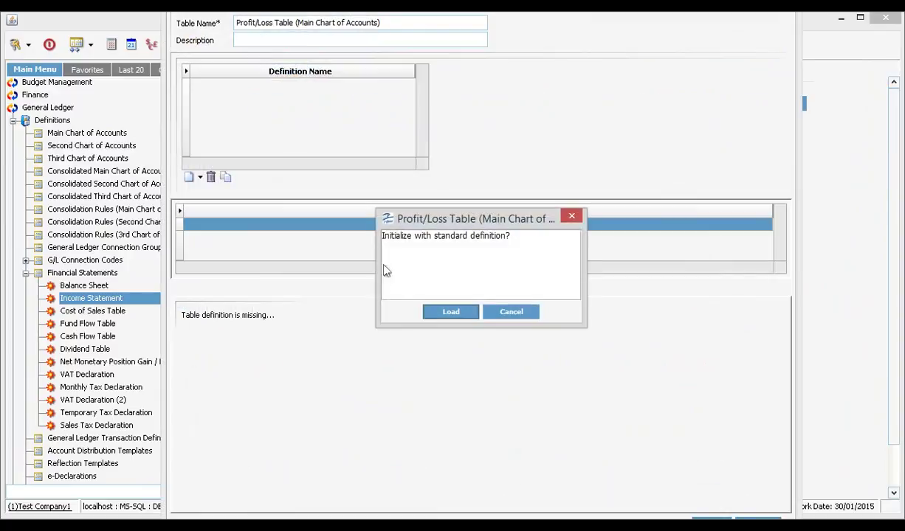
left_click(509, 310)
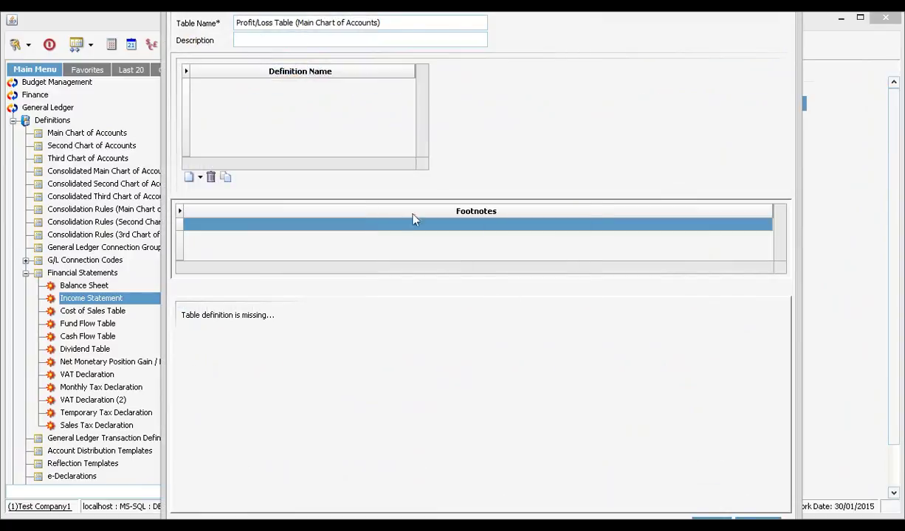
Add an account line to the Profit/Loss table and assign it the Expenses account 3, filtering the accounts by code 3
left_click(200, 177)
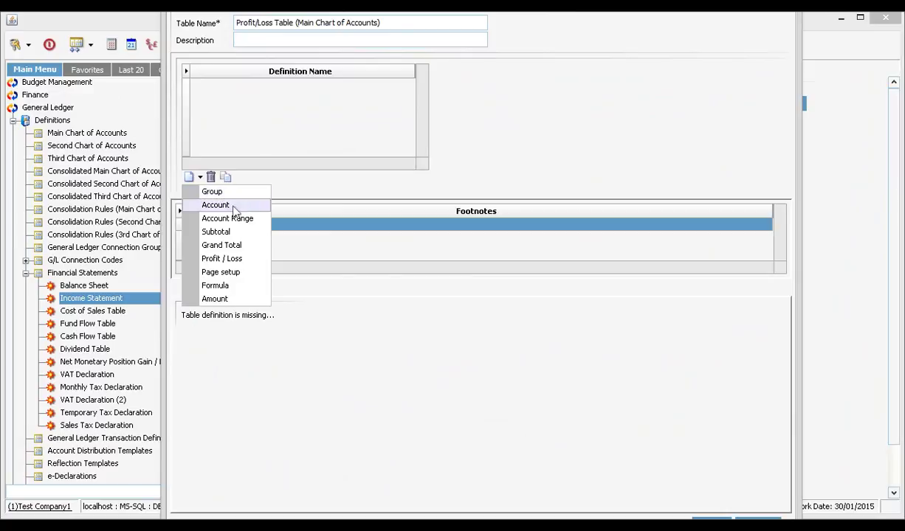
left_click(216, 205)
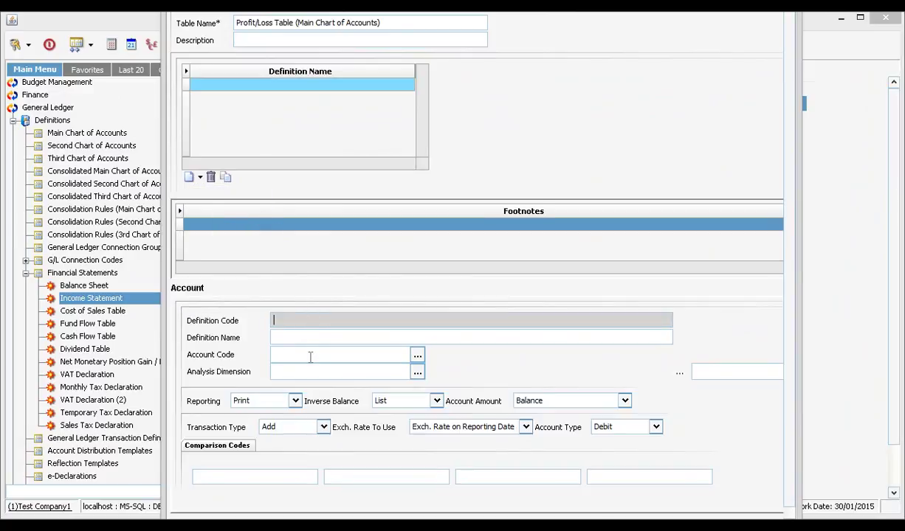
left_click(341, 356)
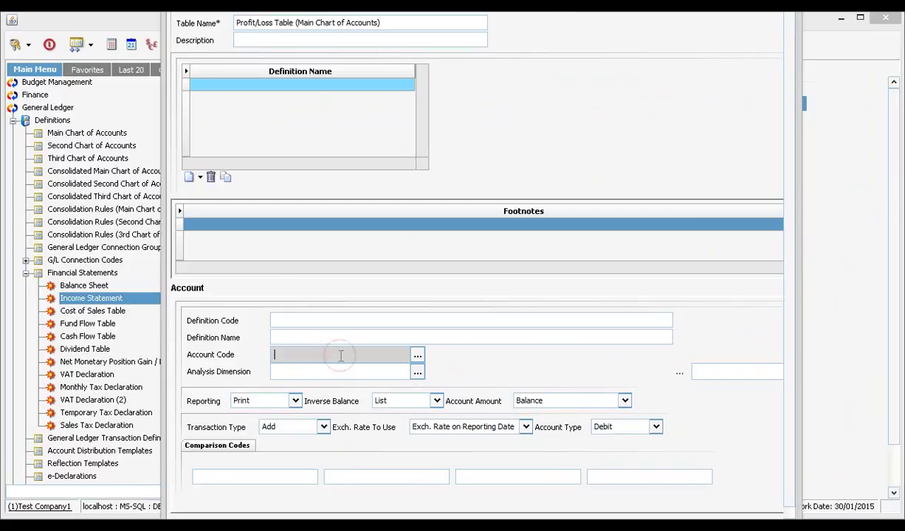
left_click(417, 354)
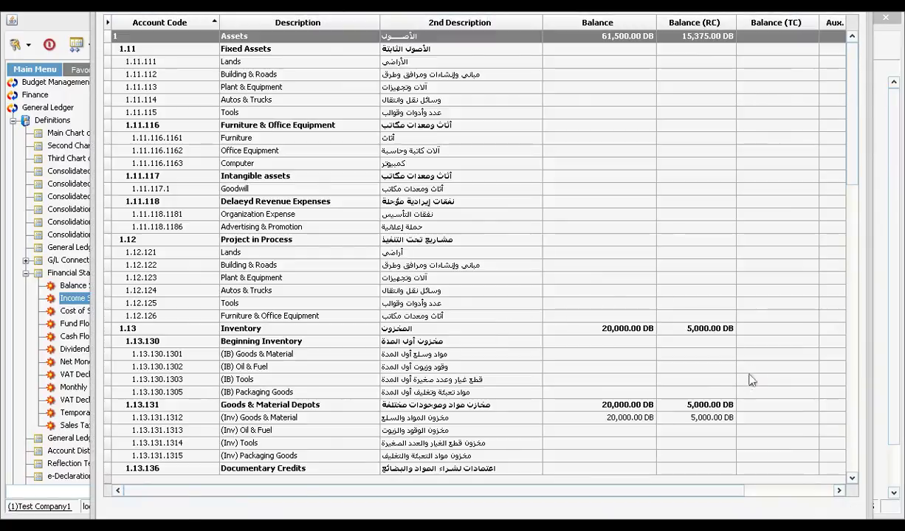
left_click(106, 24)
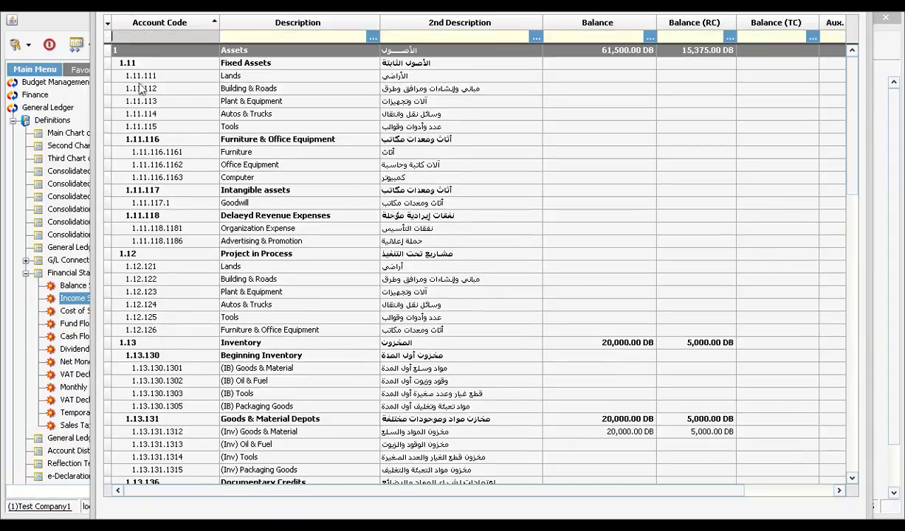
type("3")
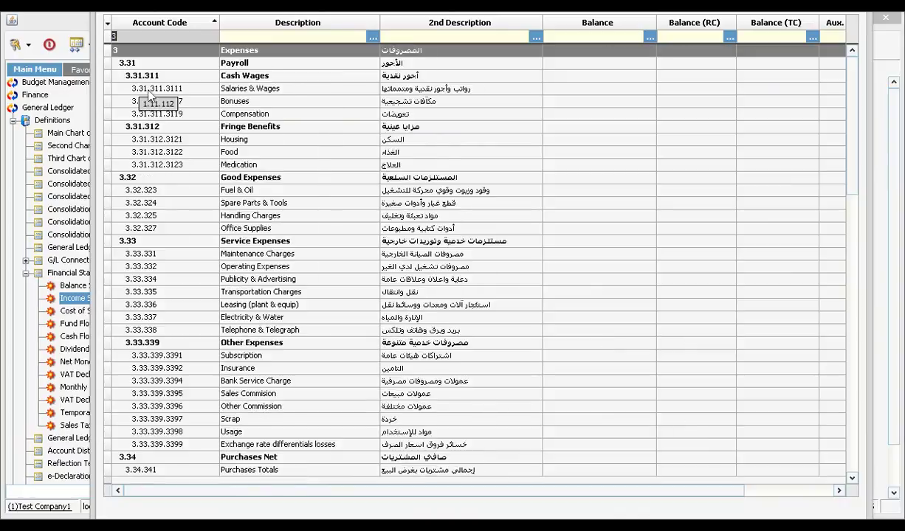
left_click(150, 50)
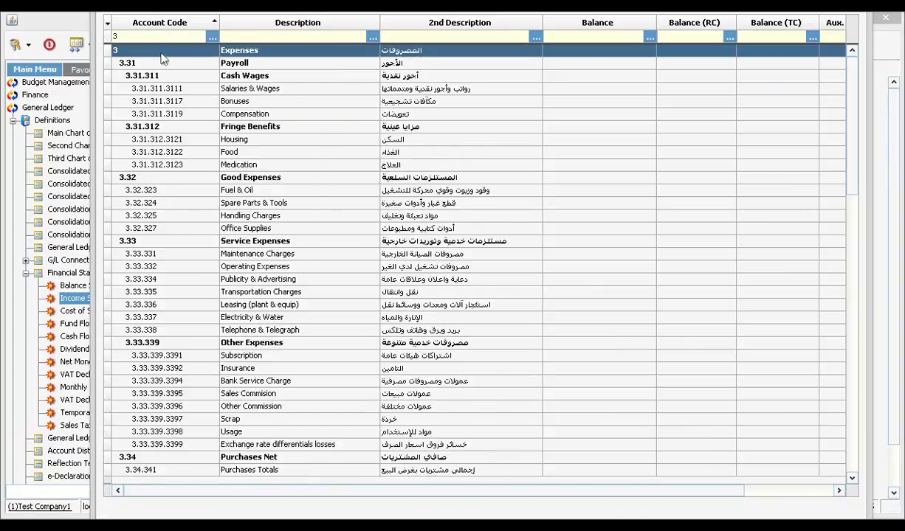
double_click(159, 52)
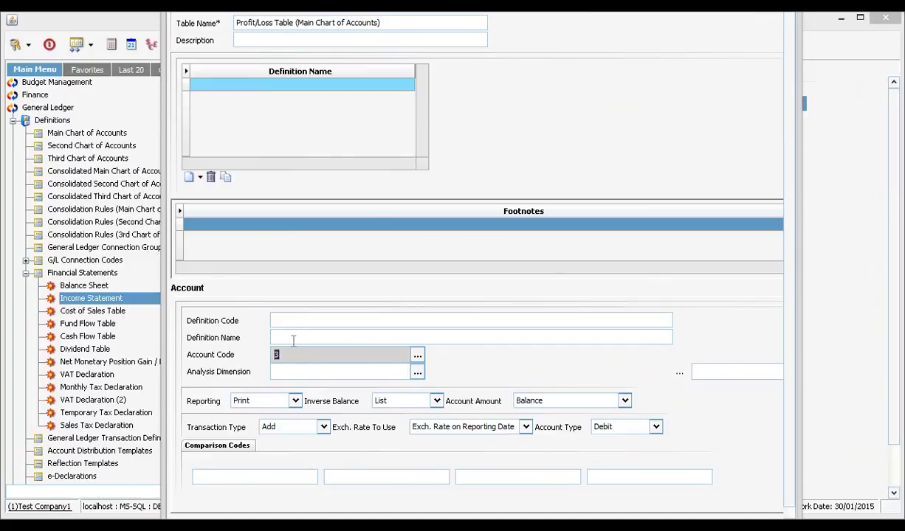
Give the new account line the definition code 3 and the definition name Expences, and widen the definition window
left_click(283, 318)
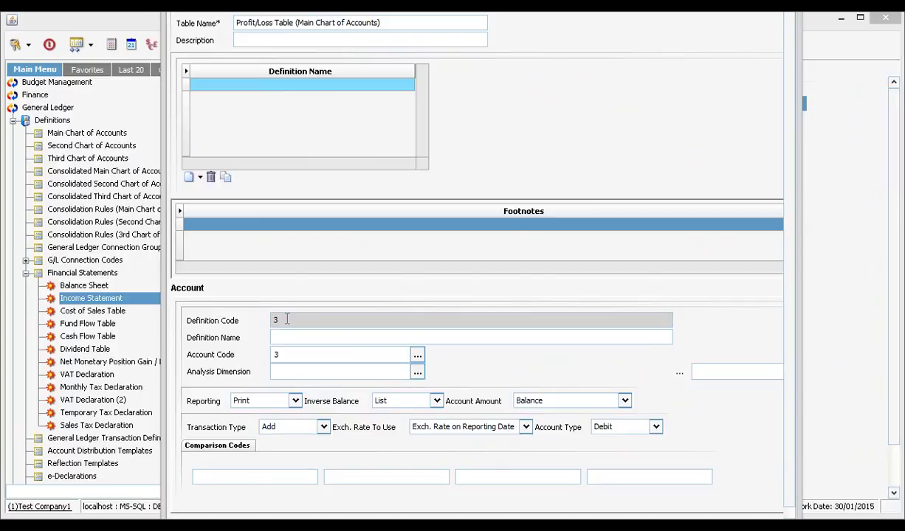
key("Tab")
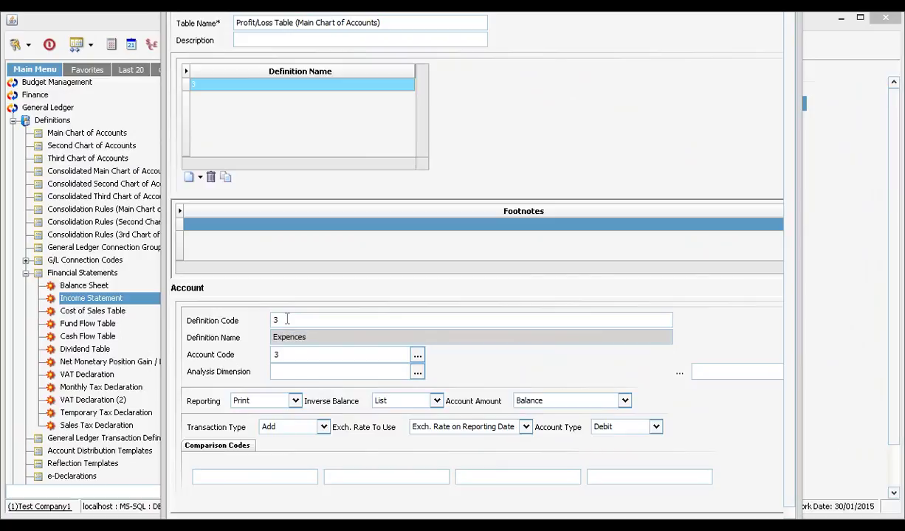
key("Tab")
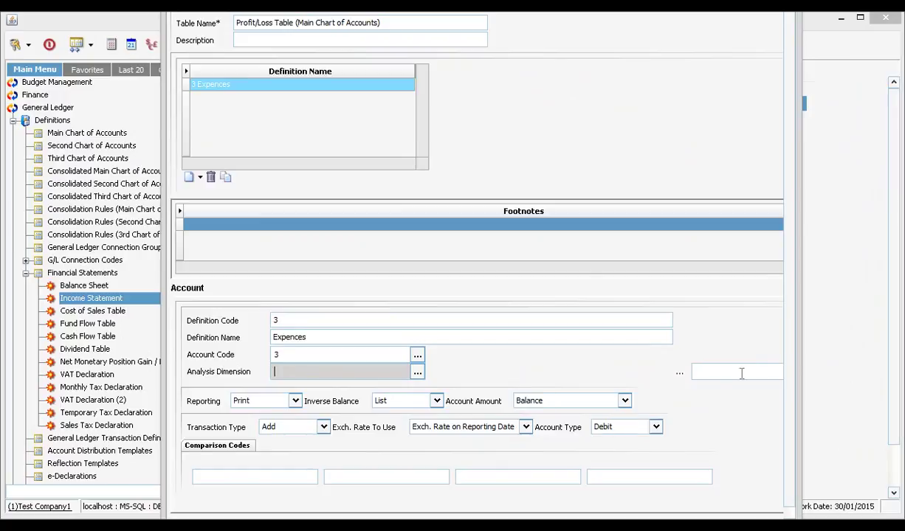
scroll(754, 319, "down", 1)
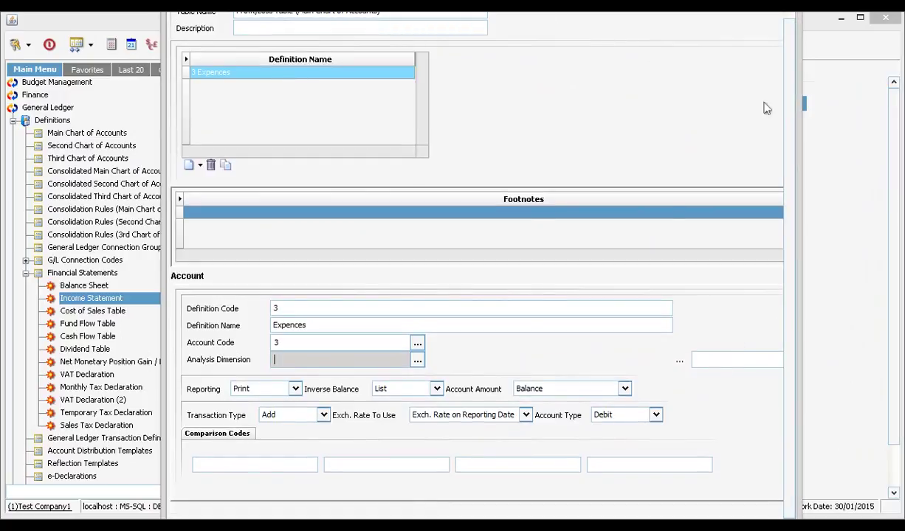
left_click_drag(760, 97, 863, 137)
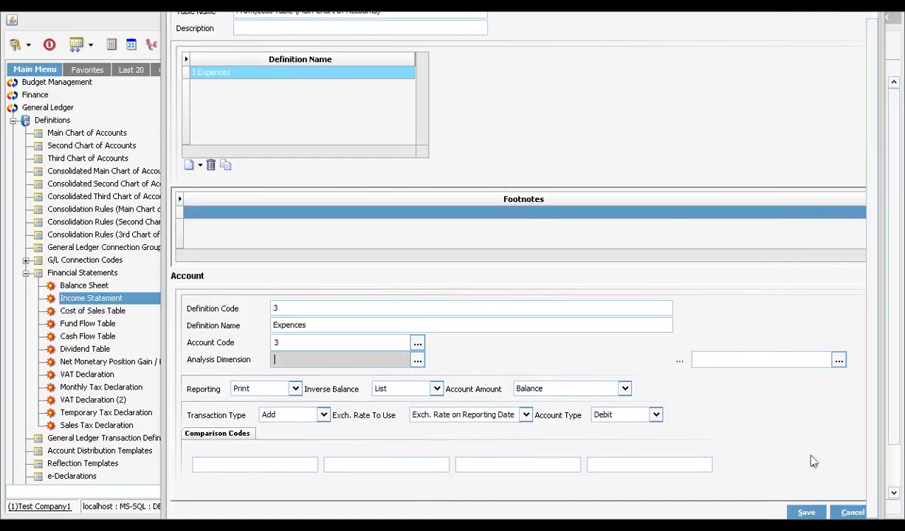
left_click(806, 512)
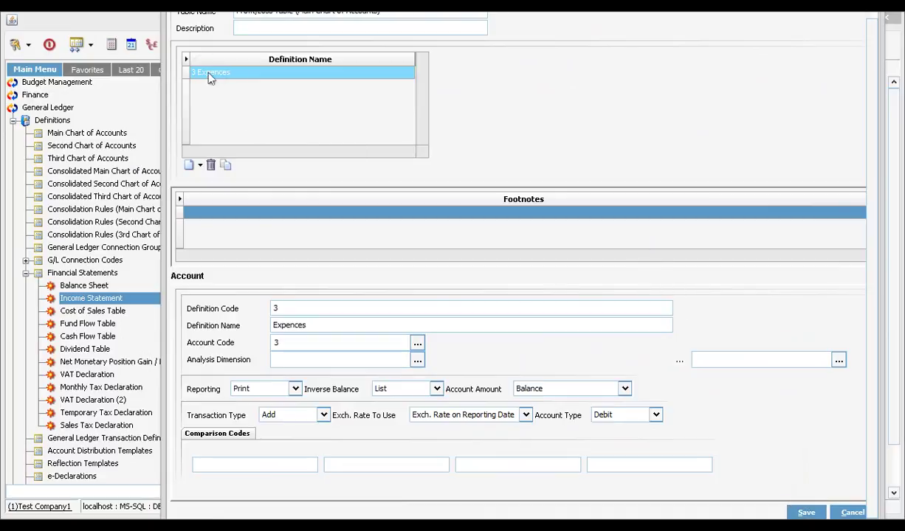
Add a second account line to the Profit/Loss table and assign it the Revenues account 4, filtering the accounts by code 4
left_click(198, 165)
left_click(209, 194)
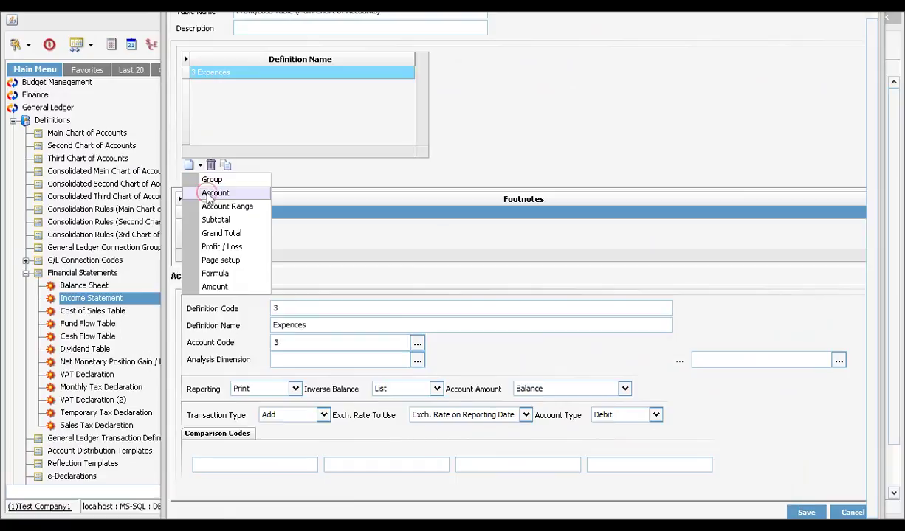
left_click(311, 342)
left_click(416, 343)
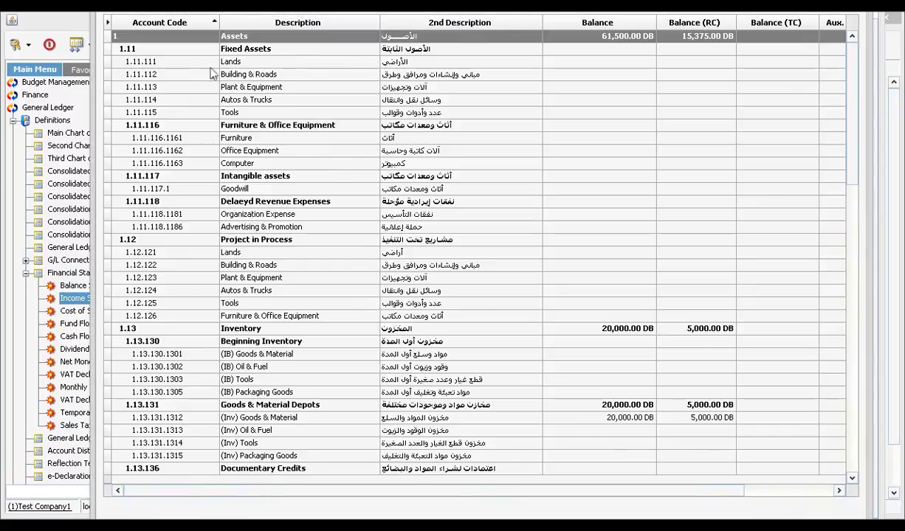
left_click(107, 23)
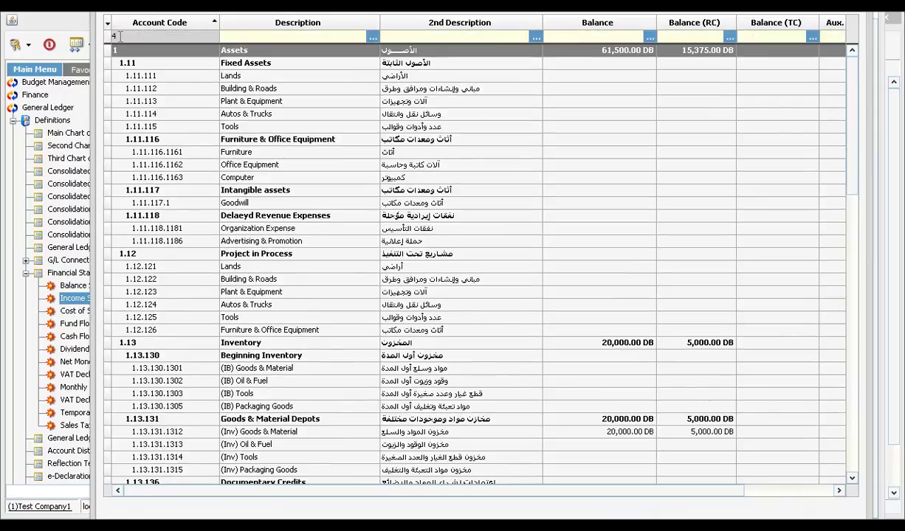
type("4")
left_click(161, 56)
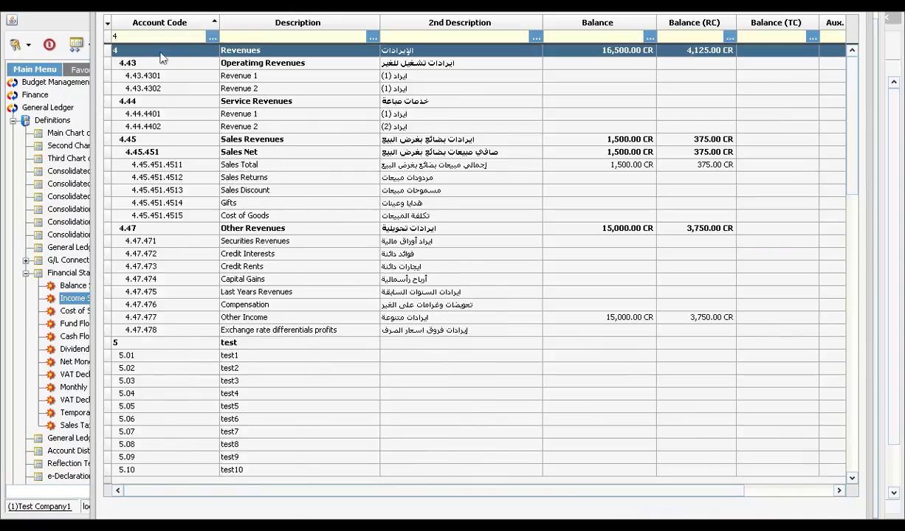
double_click(159, 52)
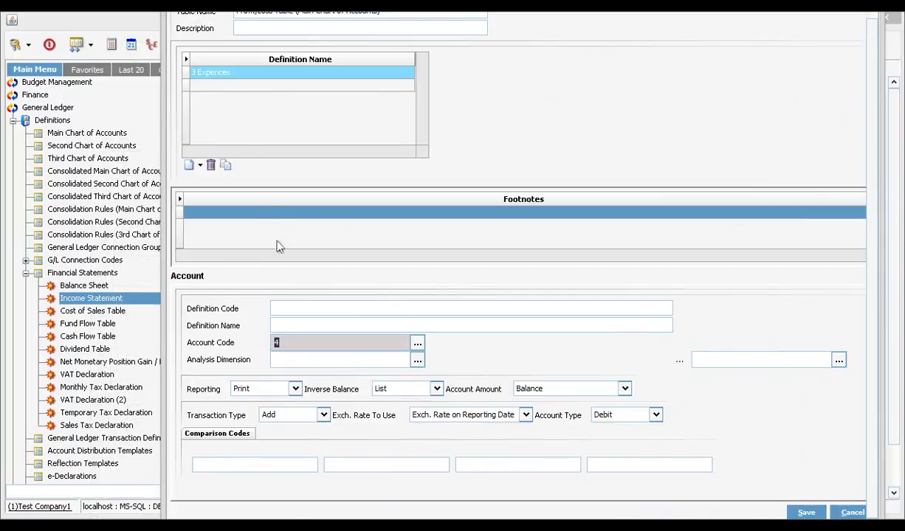
Give the second account line the definition code 4 and the definition name Revenues, and save the Profit/Loss table
left_click(289, 310)
type("4")
left_click(290, 324)
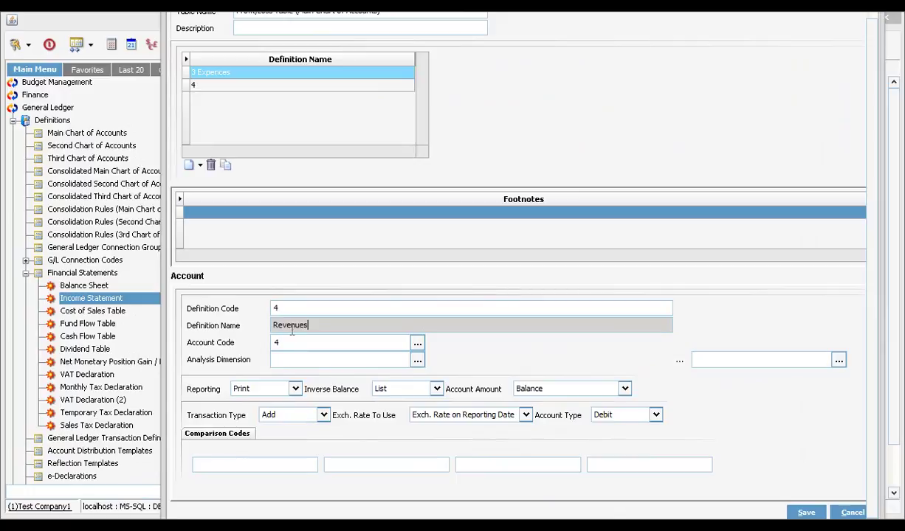
left_click(316, 306)
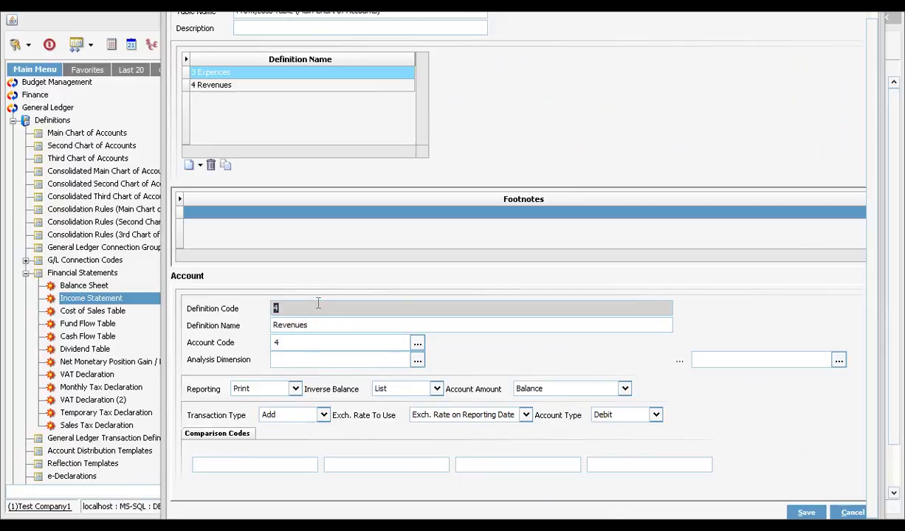
left_click(195, 84)
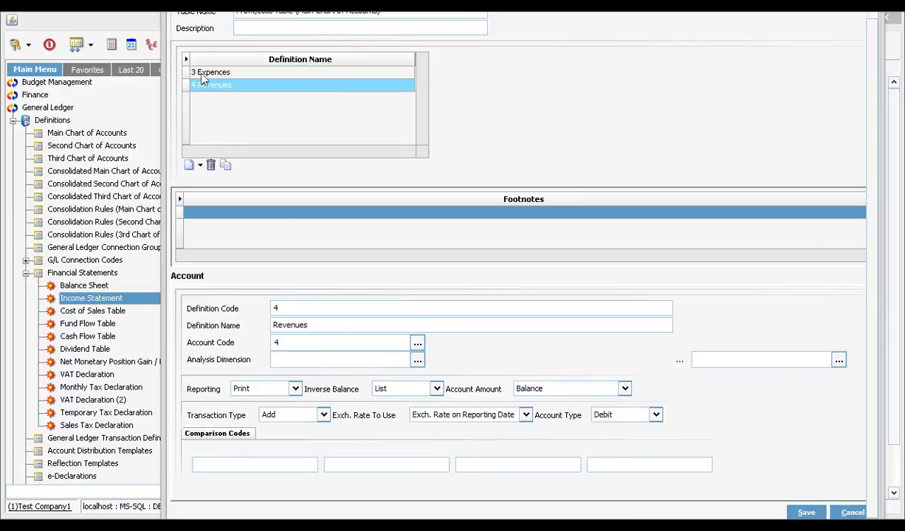
left_click(200, 74)
left_click(202, 86)
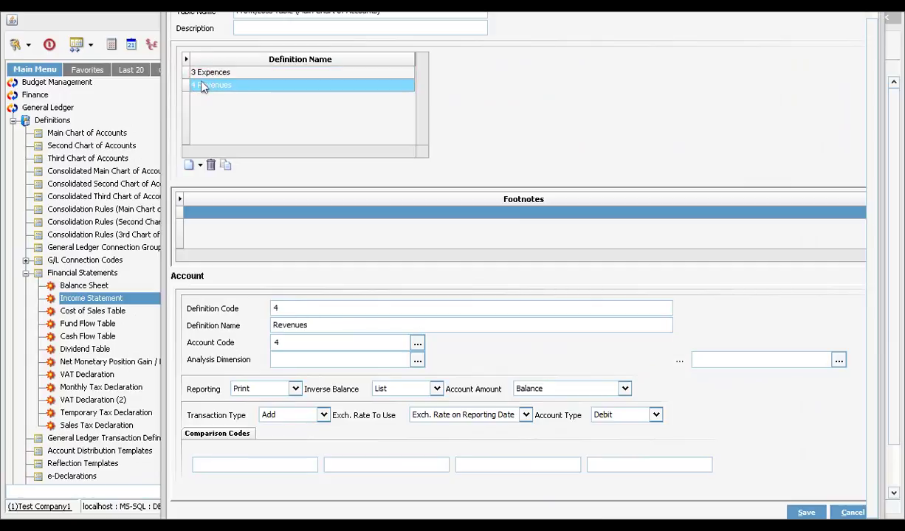
left_click(806, 513)
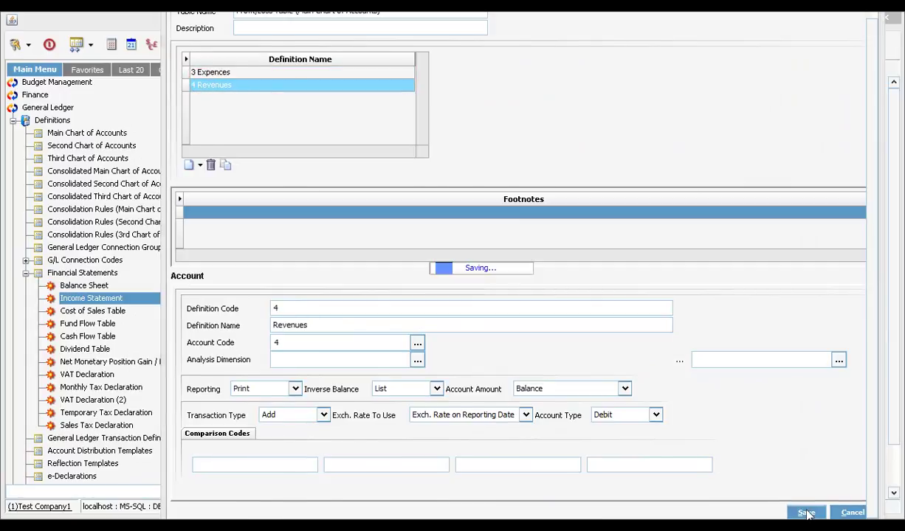
Start a new record for the Profit/Loss Table (Main Chart of Accounts) with Fiscal Year 1 starting on 01/01/2015
left_click(364, 210)
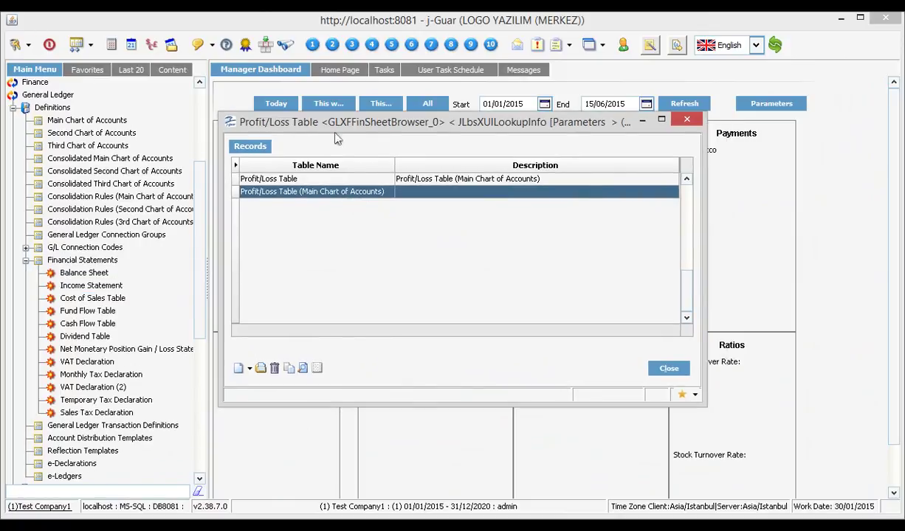
left_click(317, 367)
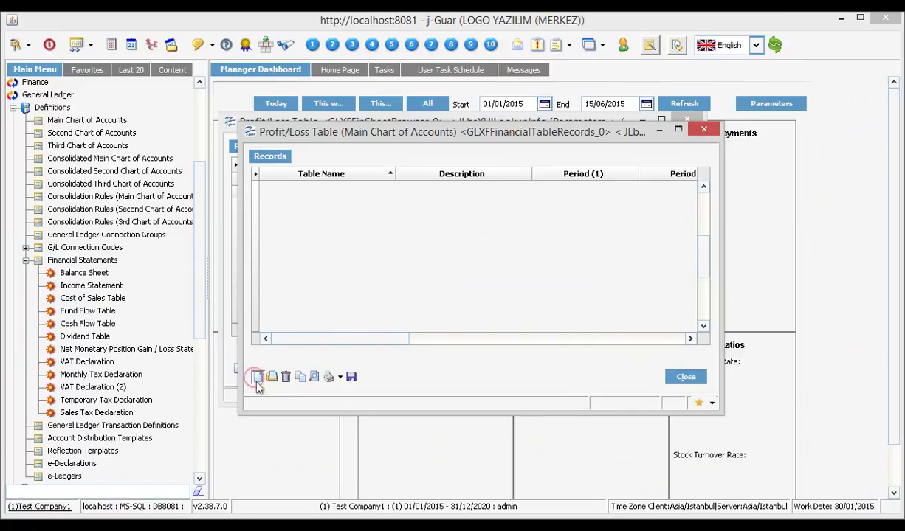
left_click(257, 376)
left_click(411, 189)
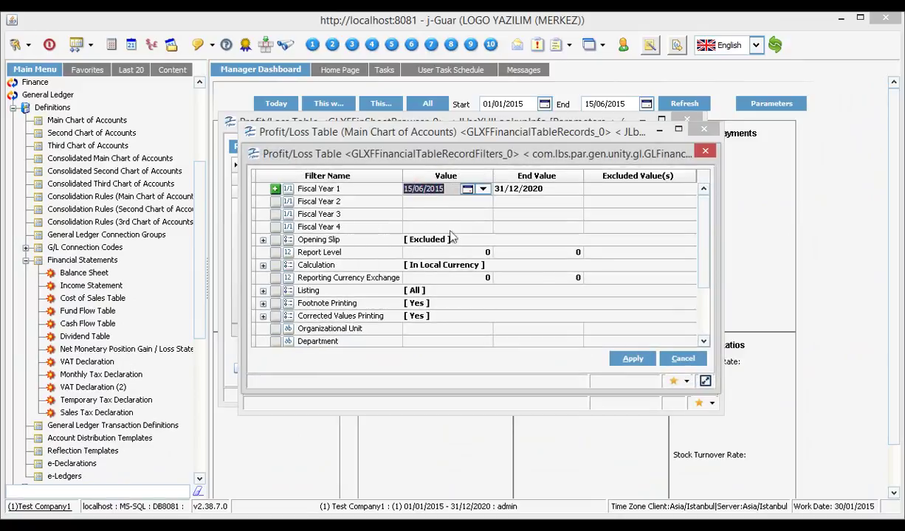
type("010")
key("Tab")
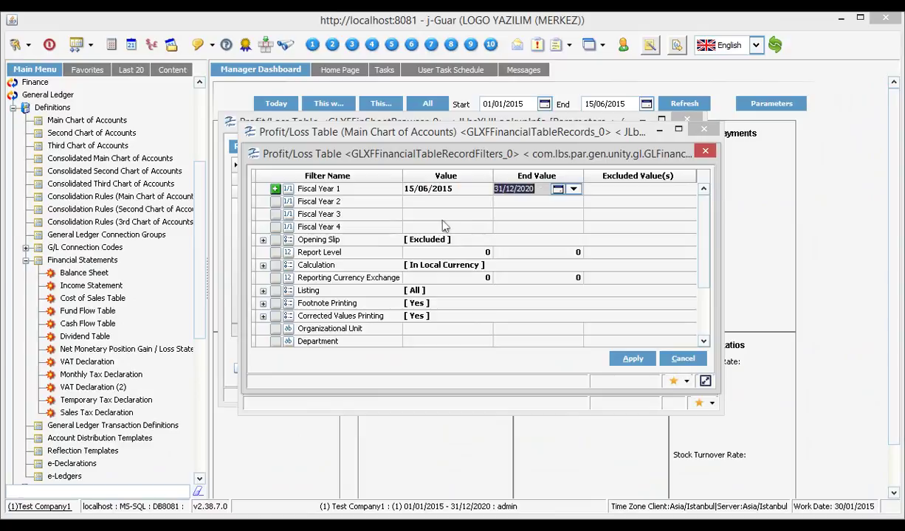
left_click(434, 188)
type("01/01")
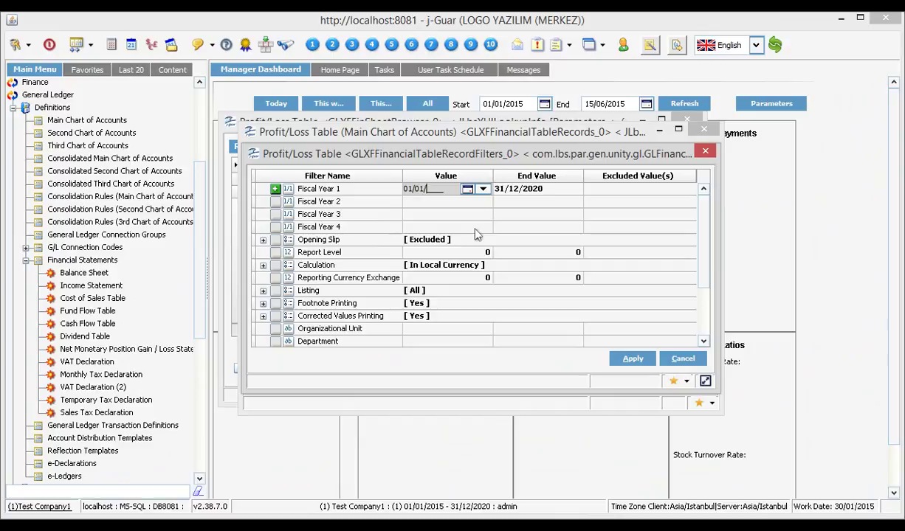
key("Tab")
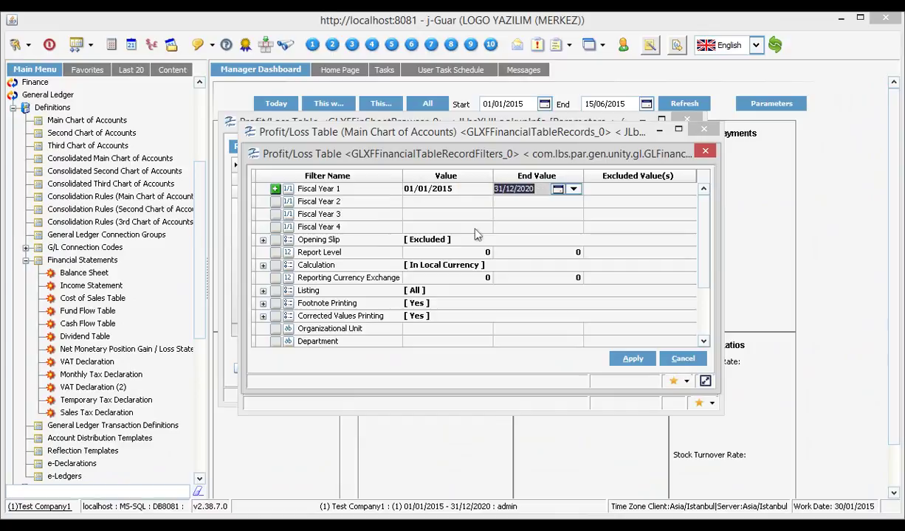
Include opening slips, set the report level's end value to 9, and generate the Profit/Loss record
double_click(328, 237)
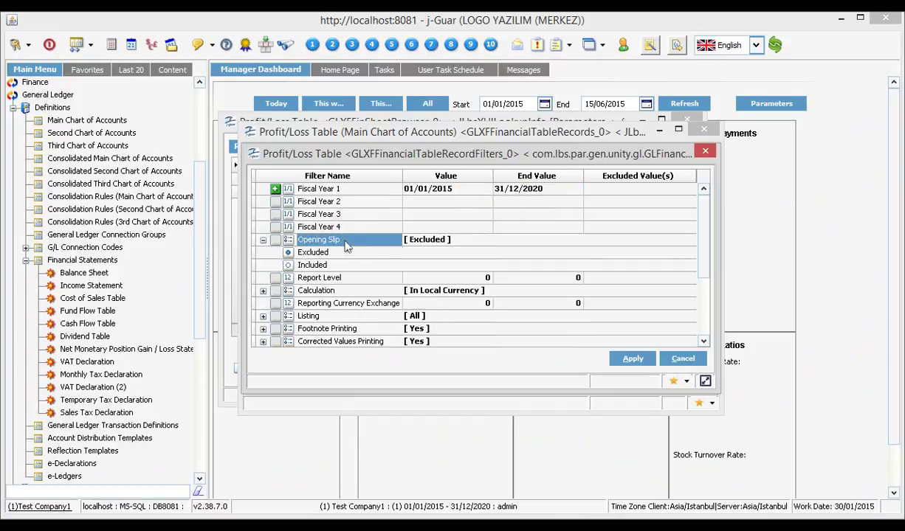
left_click(312, 265)
left_click(555, 277)
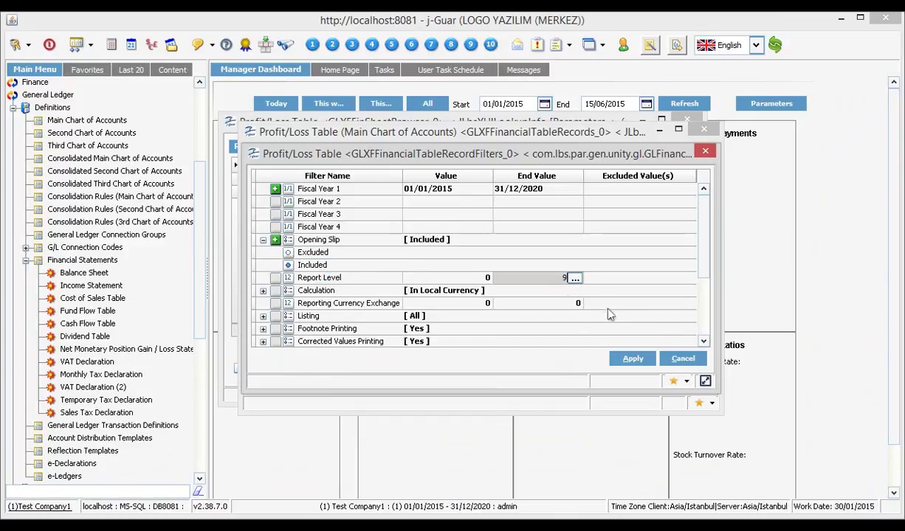
type("9")
left_click(571, 303)
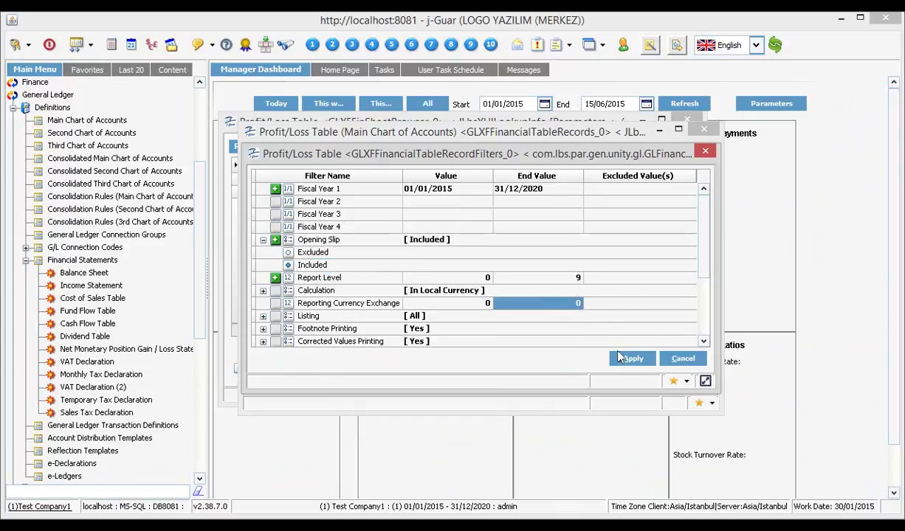
left_click(628, 361)
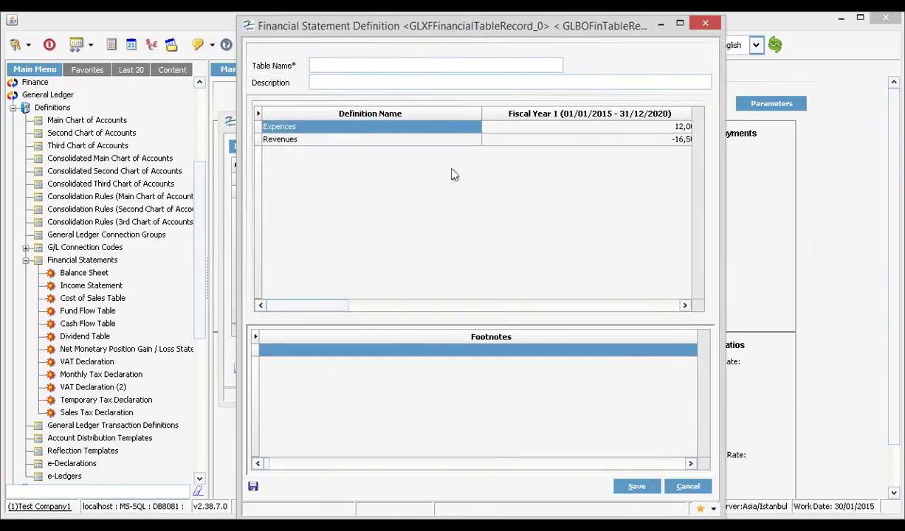
Widen the record window to compare the Fiscal Year 1 amounts of Expences and Revenues, and close the record and records list without saving
left_click_drag(720, 203, 797, 204)
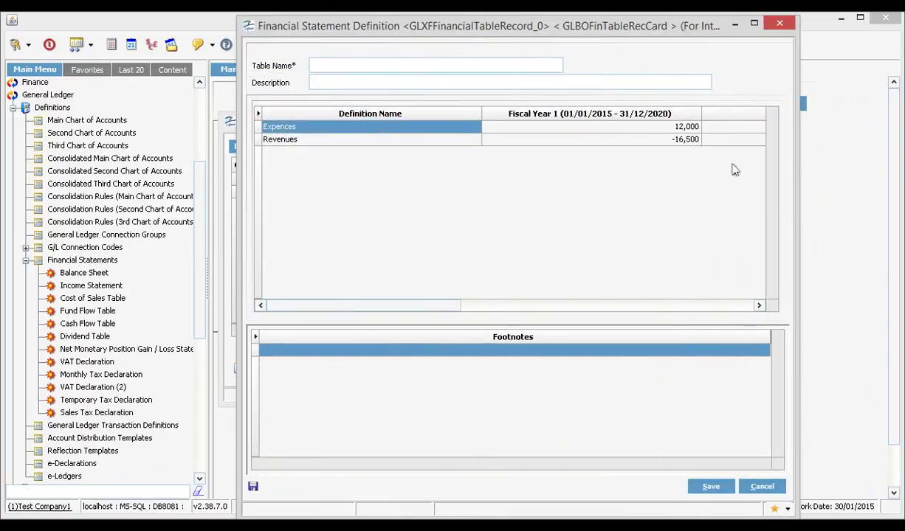
left_click(689, 139)
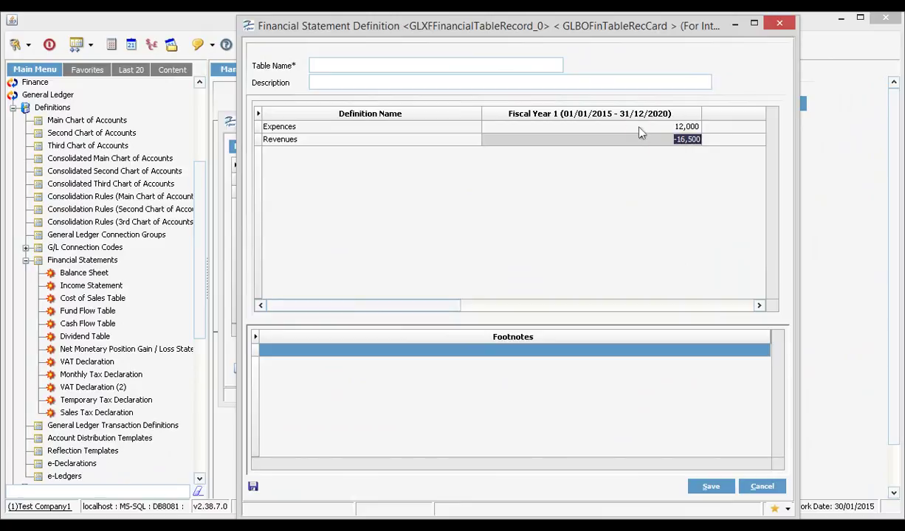
left_click(639, 129)
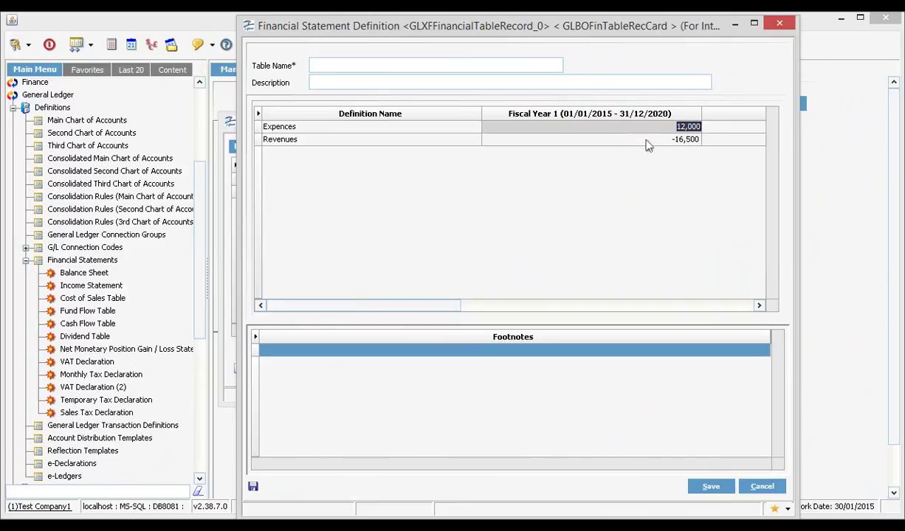
left_click(646, 140)
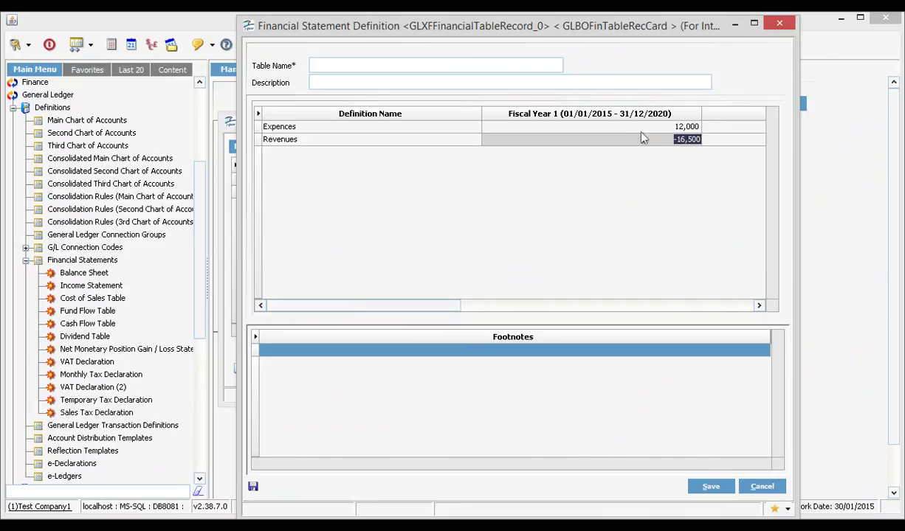
left_click(624, 126)
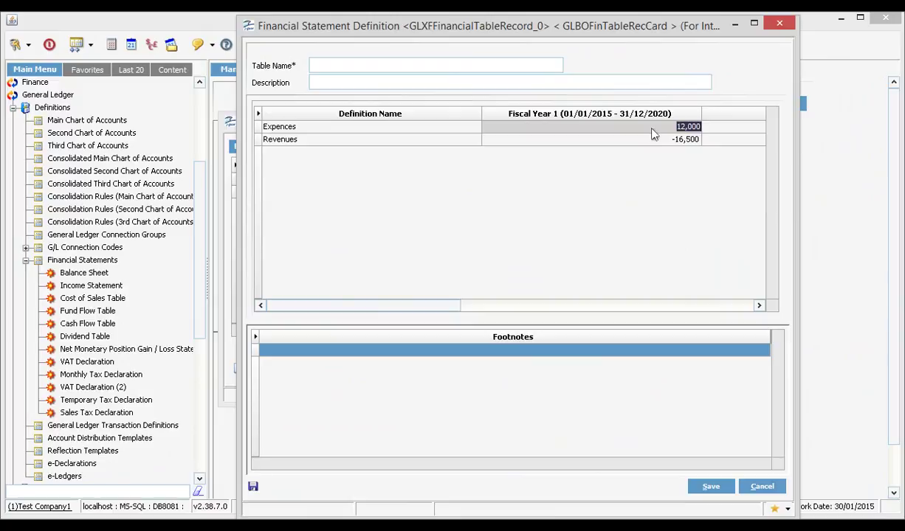
left_click(780, 26)
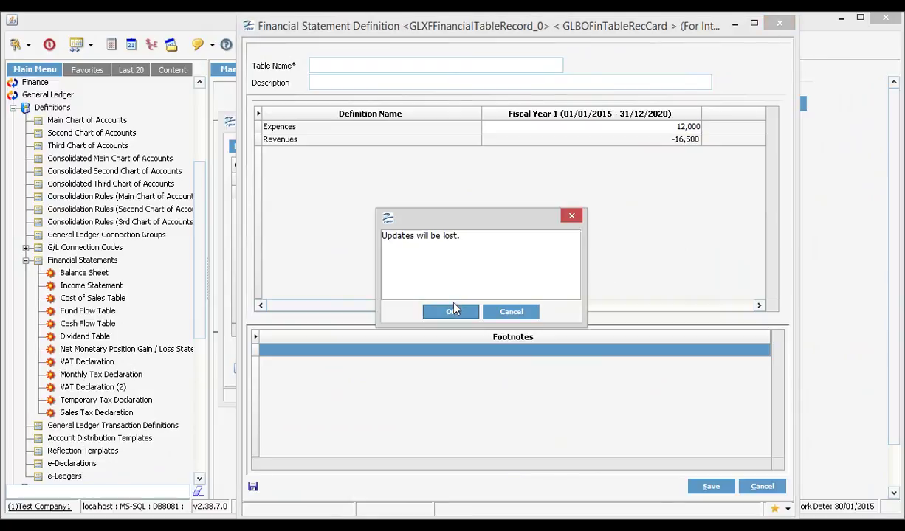
left_click(445, 312)
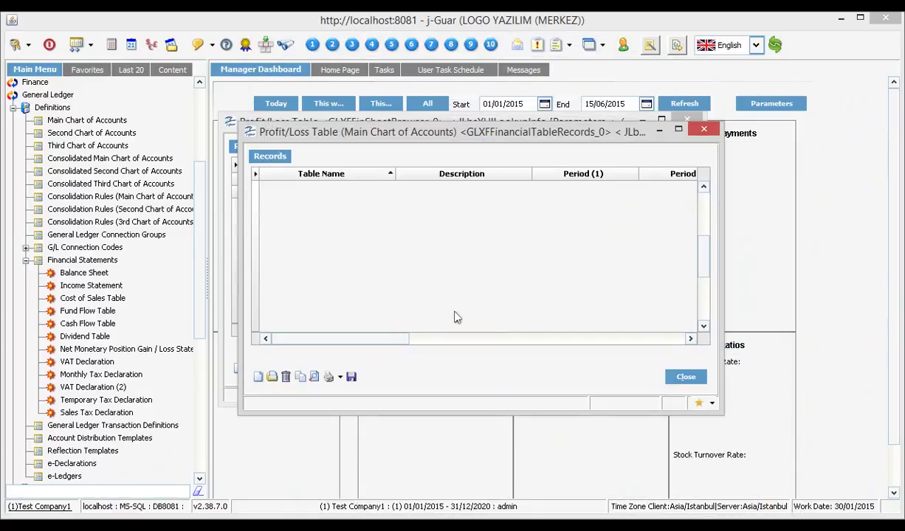
left_click(670, 376)
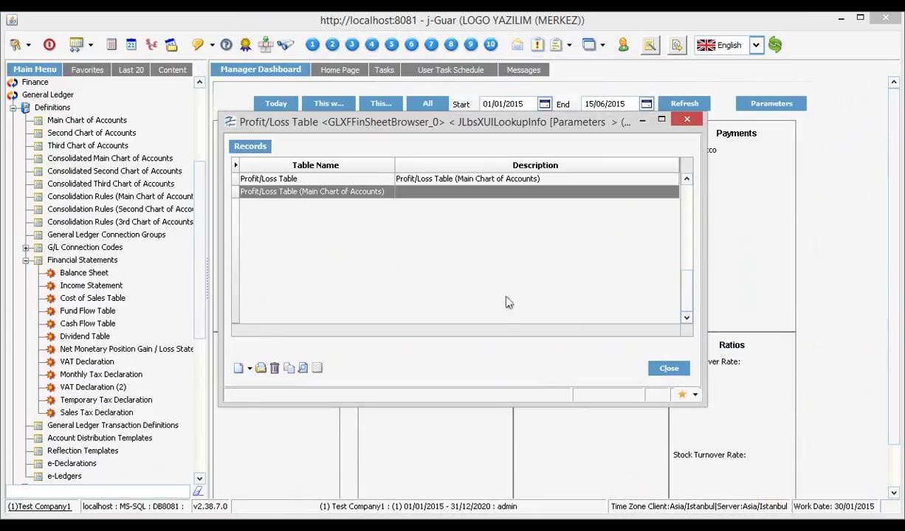
Edit the Profit/Loss Table (Main Chart of Accounts) definition and set the Revenues line's account type to Credit
left_click(260, 368)
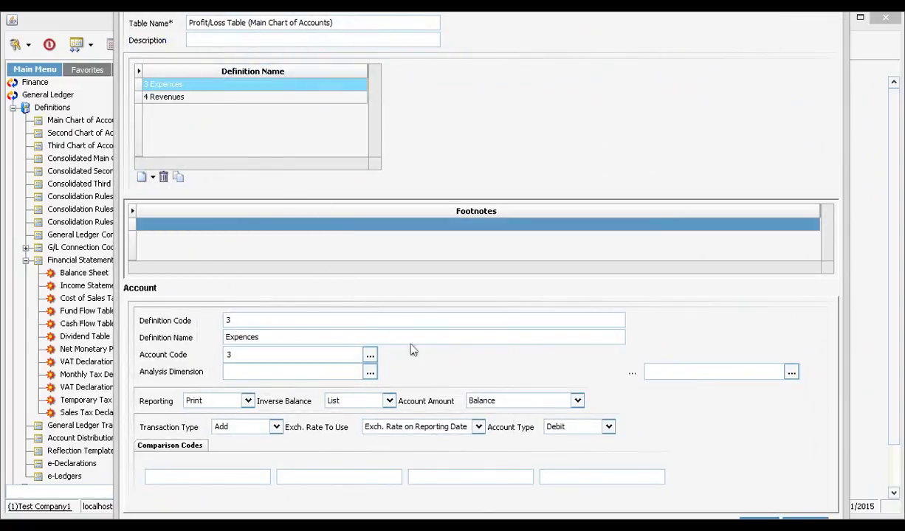
left_click(185, 97)
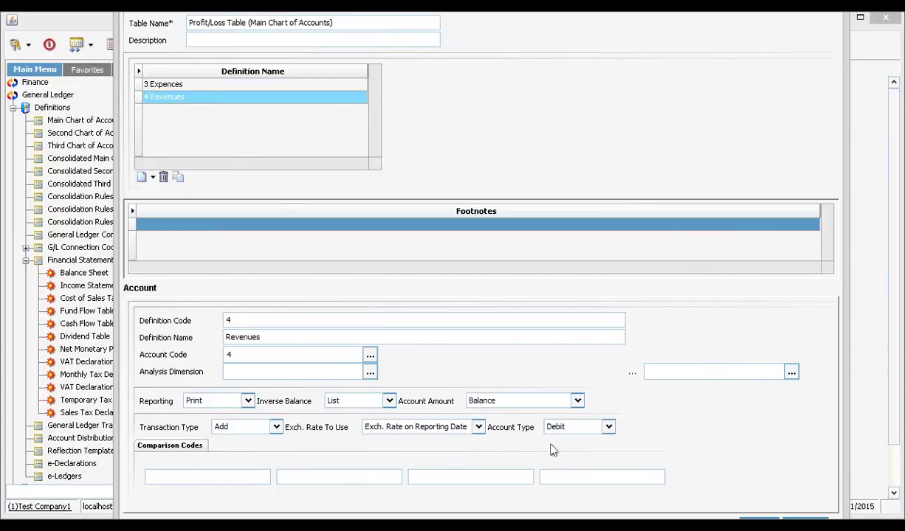
left_click(579, 427)
left_click(567, 453)
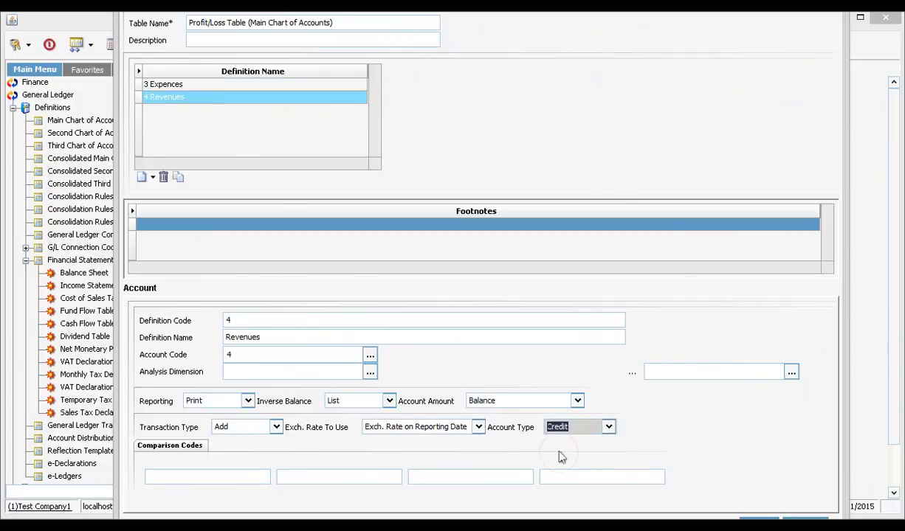
Enter 1 as the first comparison code of the Revenues line and save the table definition
left_click(221, 476)
type("1")
left_click(288, 477)
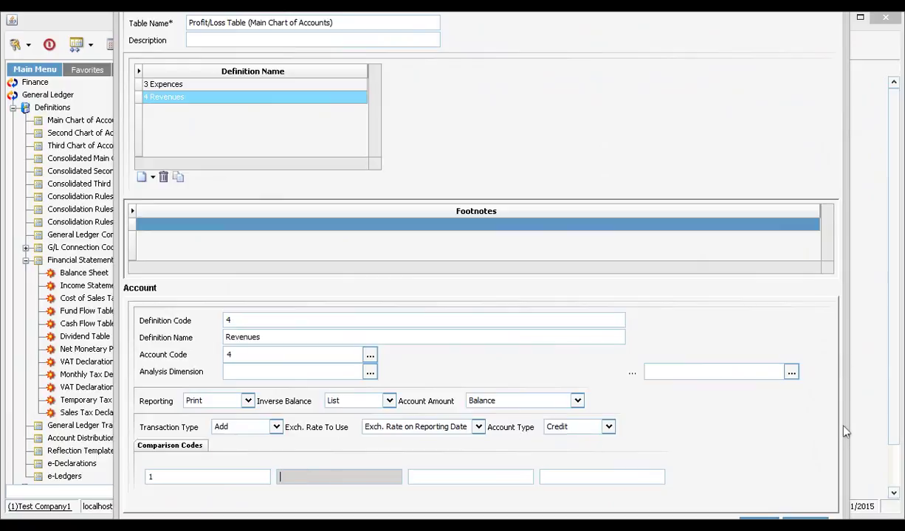
scroll(590, 16, "down", 1)
scroll(591, 17, "down", 1)
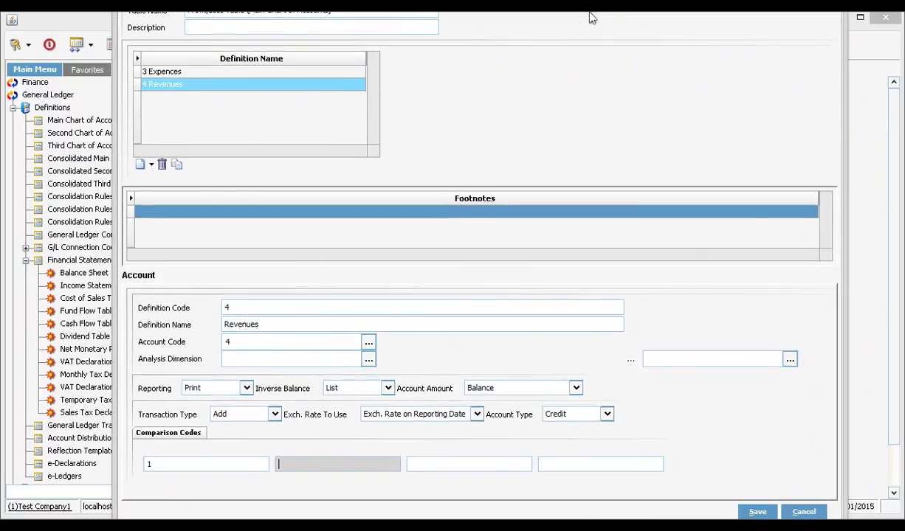
left_click(758, 512)
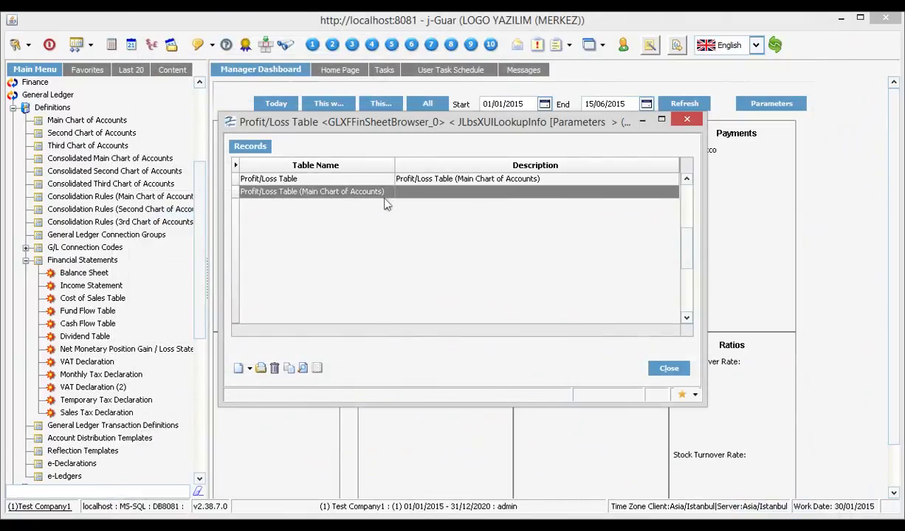
Start a new record for the Profit/Loss Table (Main Chart of Accounts) and set Fiscal Year 1's start date to 01/01/2015
left_click(383, 196)
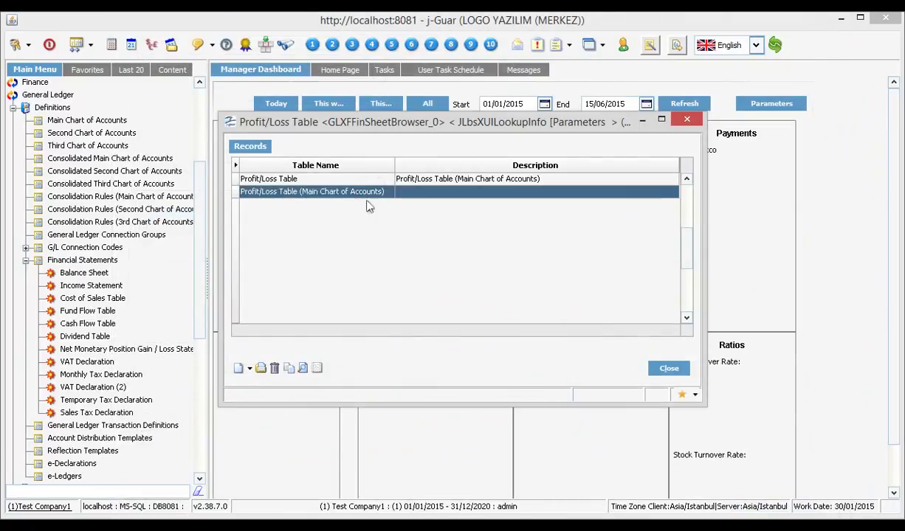
left_click(319, 368)
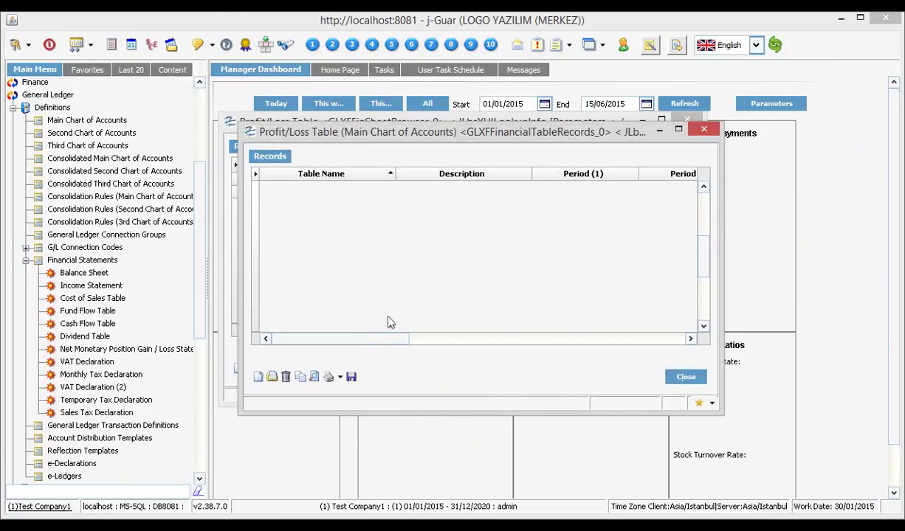
left_click(282, 377)
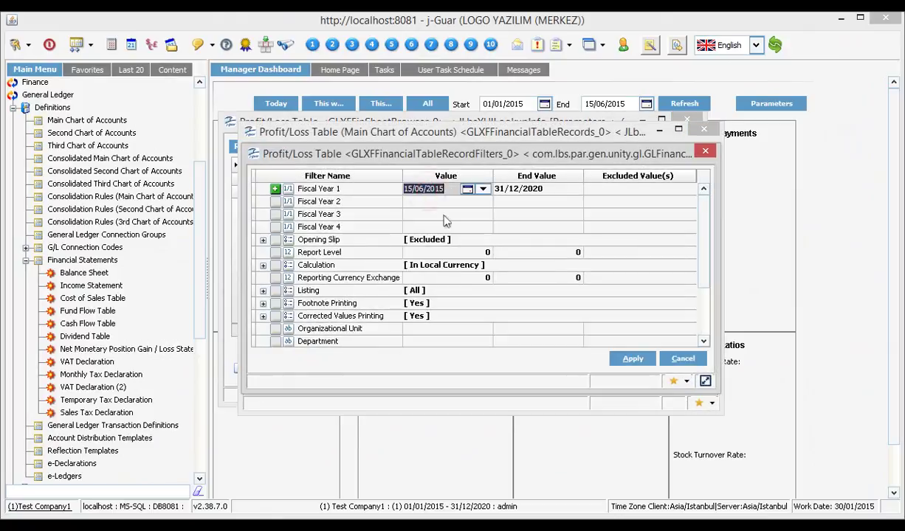
type("01/01/2")
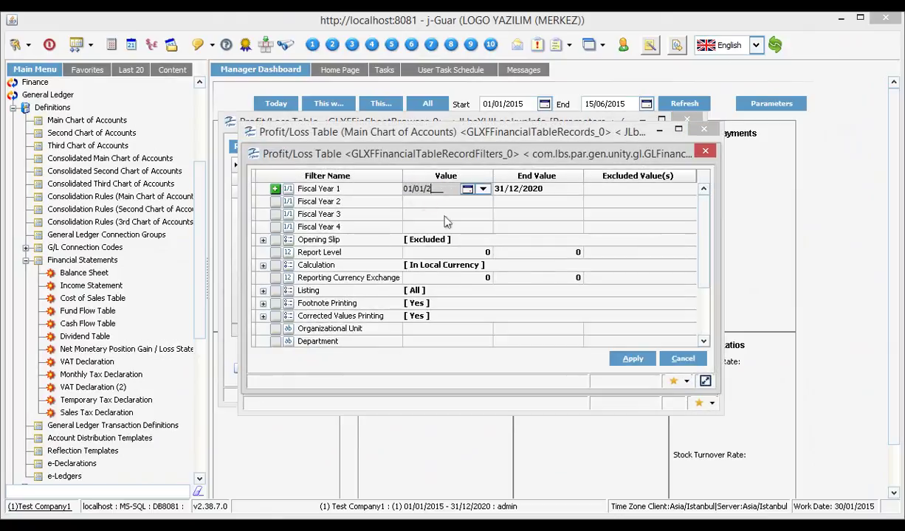
type("015")
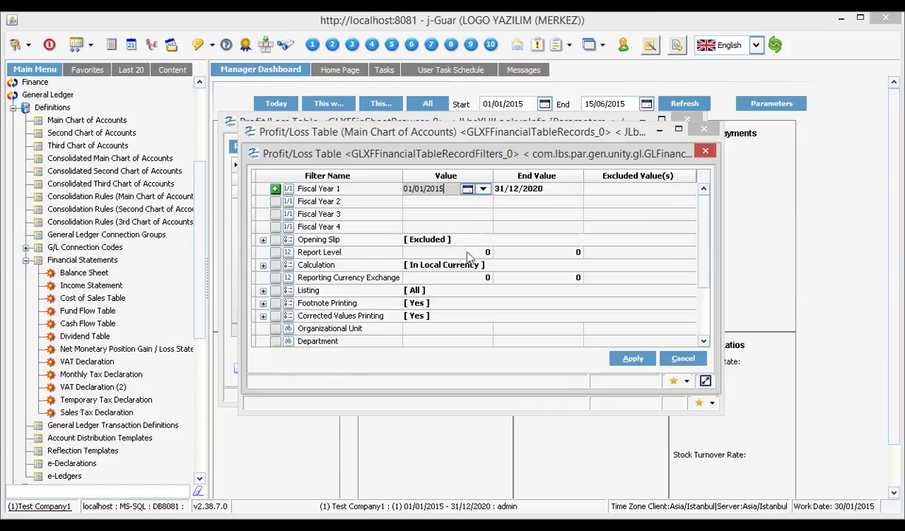
Set the report level's end value to 9, leaving opening slips excluded, and generate the record
left_click(452, 255)
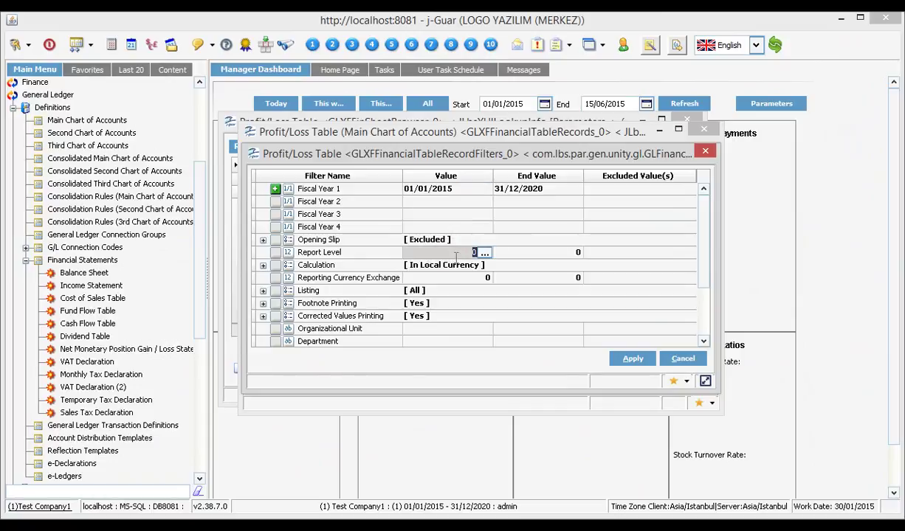
left_click(538, 253)
type("9")
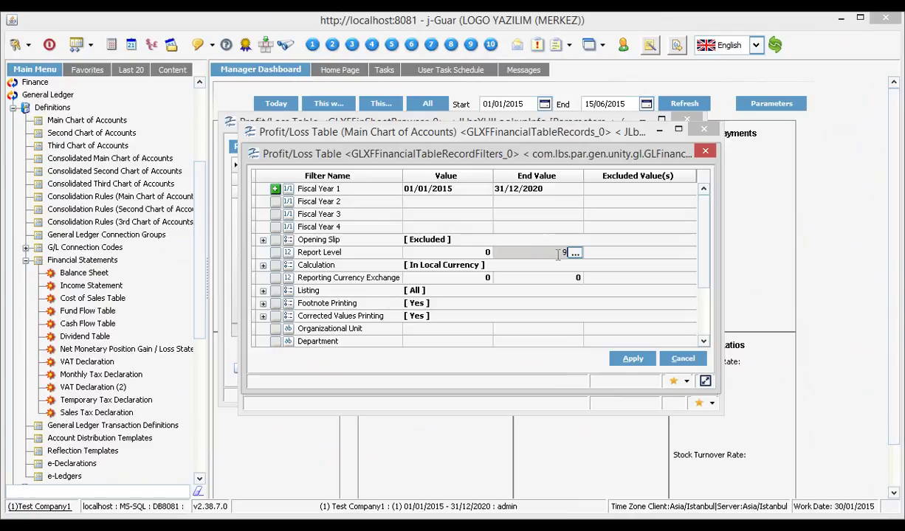
left_click(632, 359)
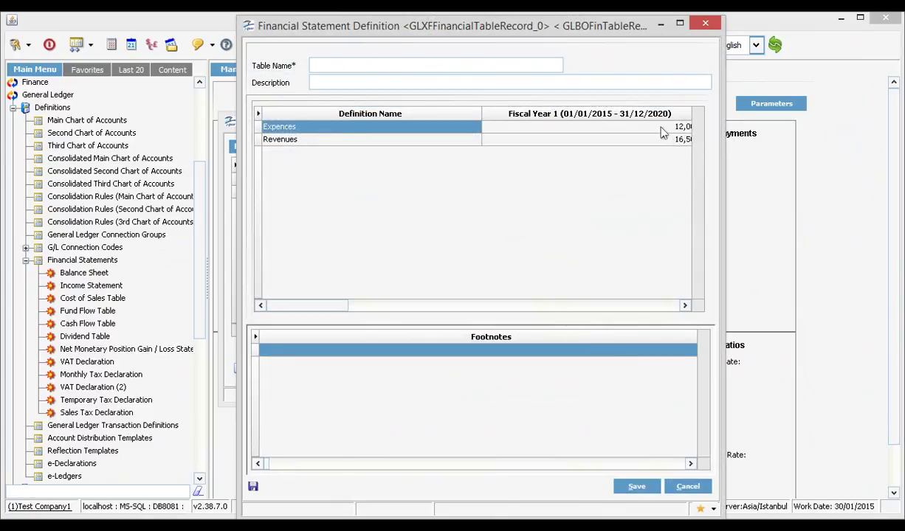
Widen the generated record's window and check the Fiscal Year 1 amounts of Expences and Revenues
left_click(636, 127)
left_click(639, 140)
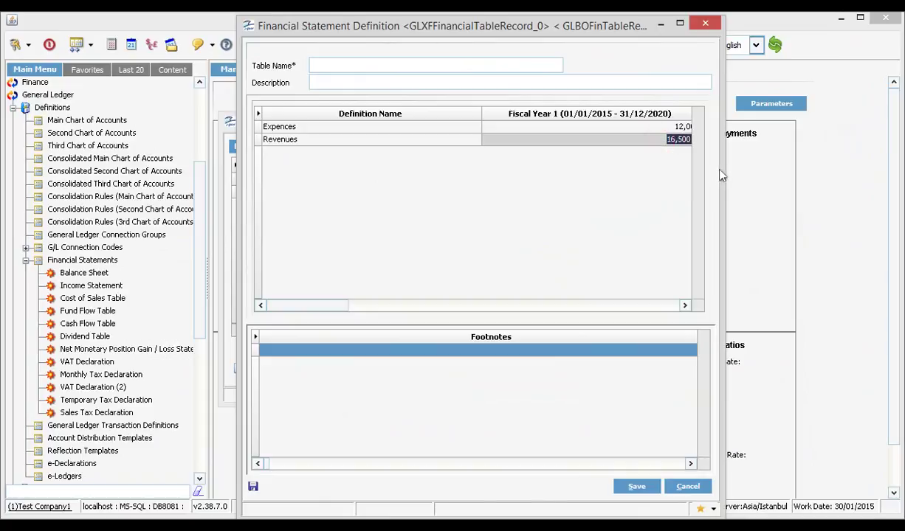
left_click_drag(723, 166, 762, 166)
key("Up")
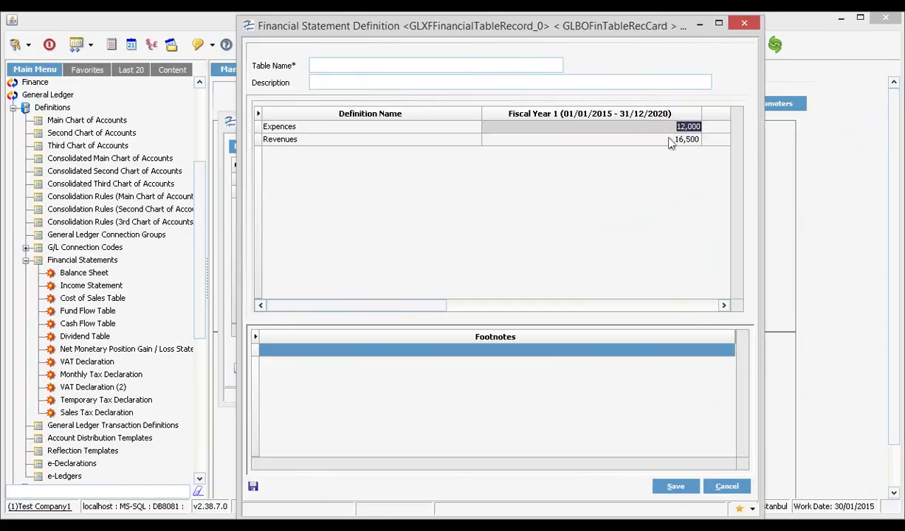
key("Down")
Give the generated record the table name test 100 -9 and save it
left_click(337, 65)
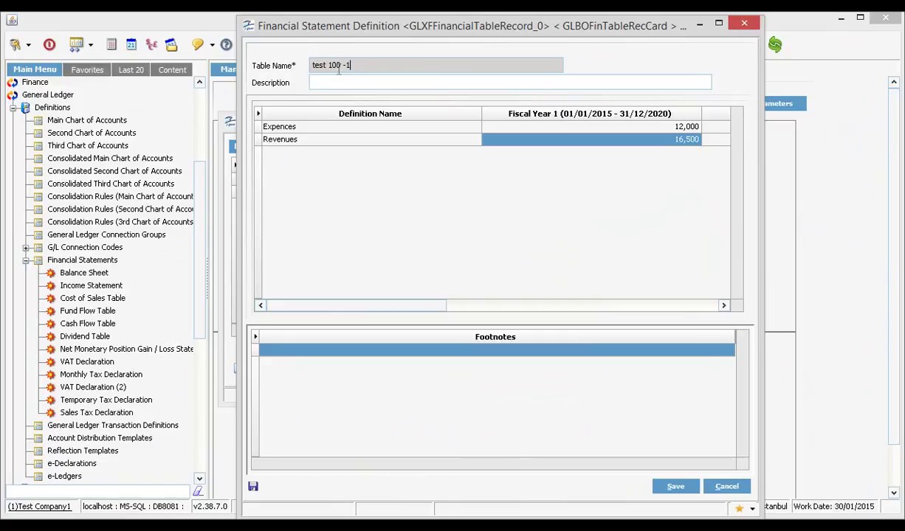
left_click(673, 486)
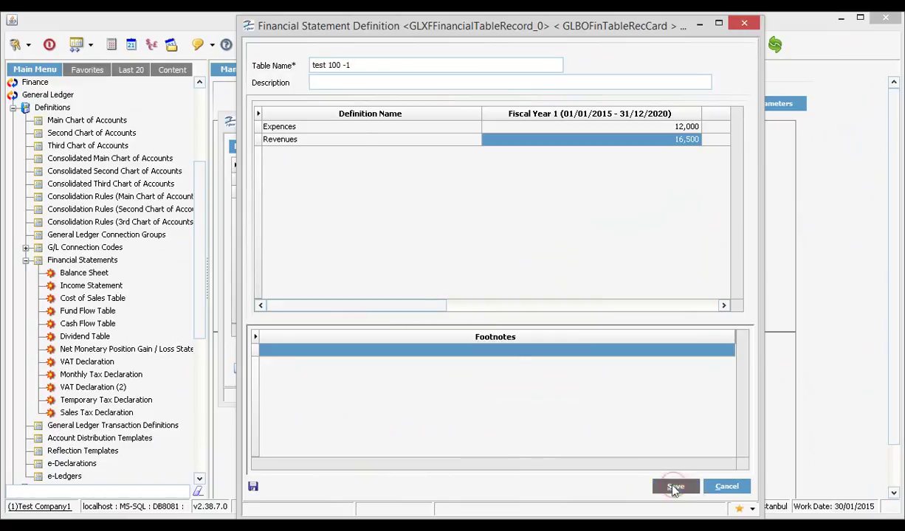
left_click(352, 85)
left_click(358, 90)
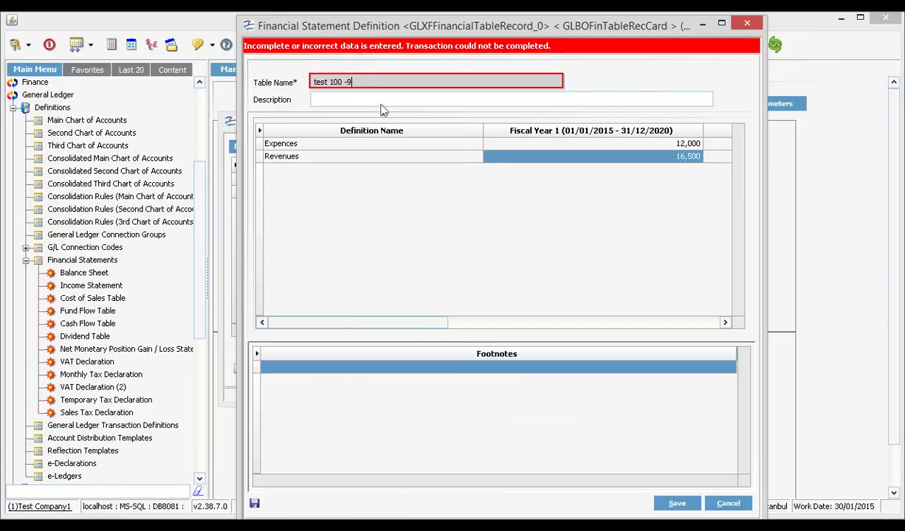
left_click(673, 503)
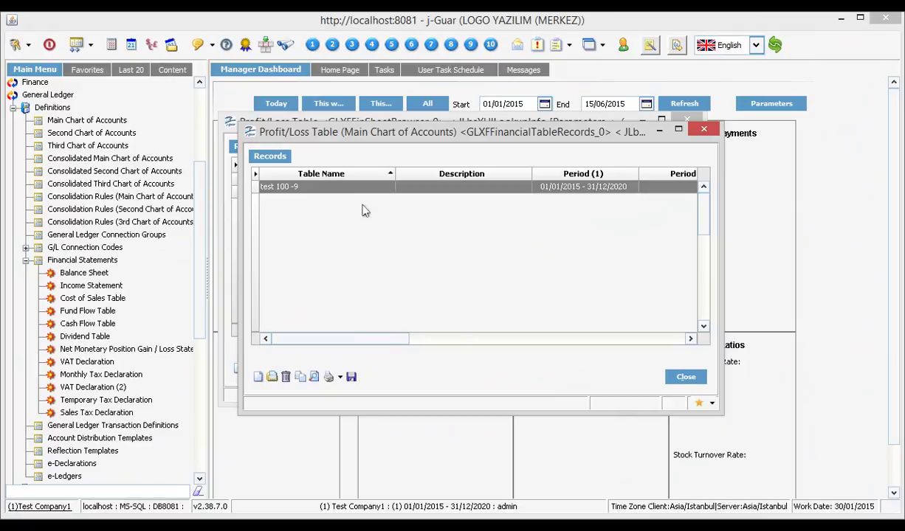
Reopen the test 100 -9 record to review its lines, save it, and close the records list and the Profit/Loss tables list
double_click(322, 189)
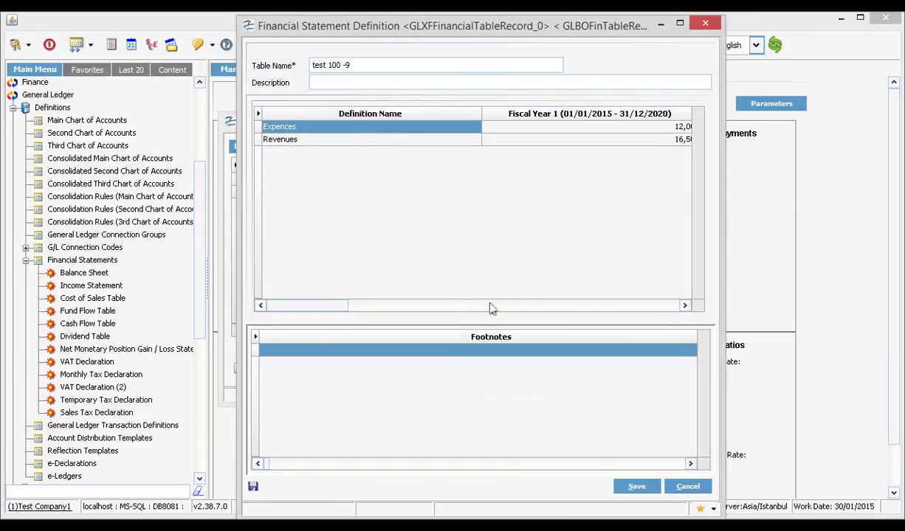
left_click(684, 305)
left_click(639, 487)
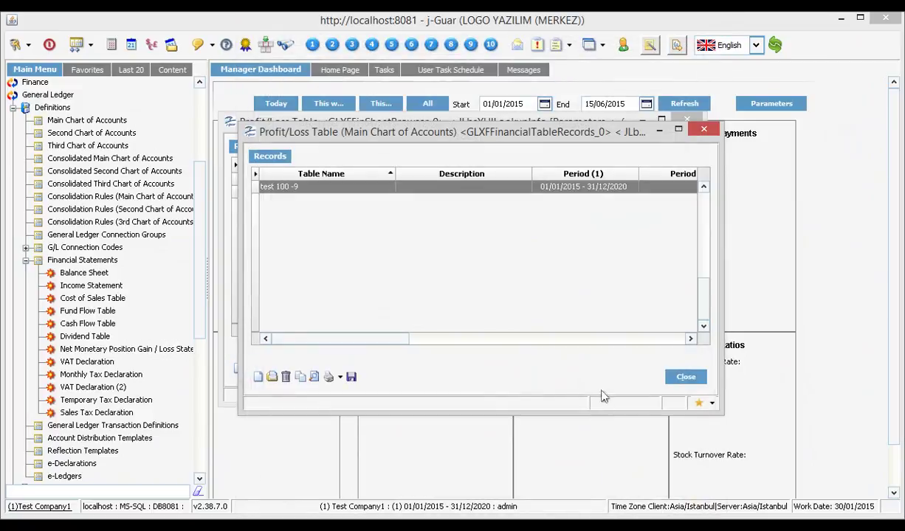
left_click(676, 369)
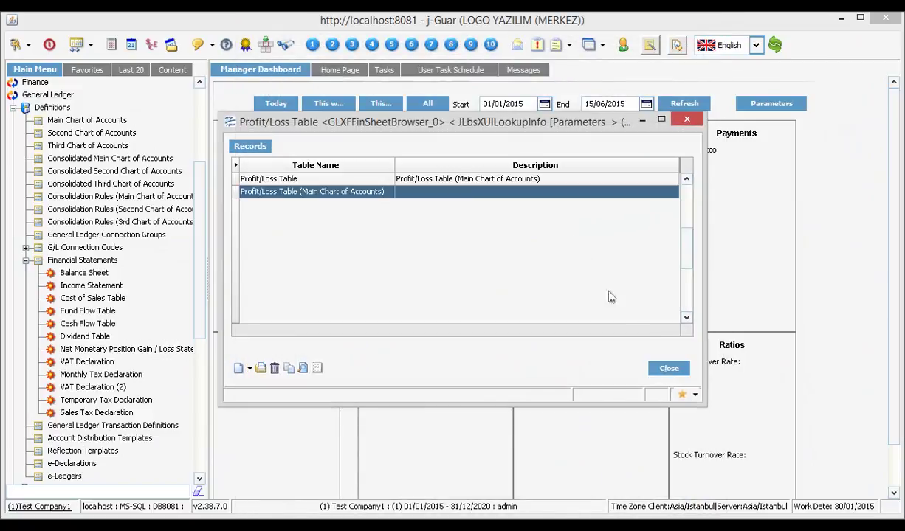
left_click(669, 368)
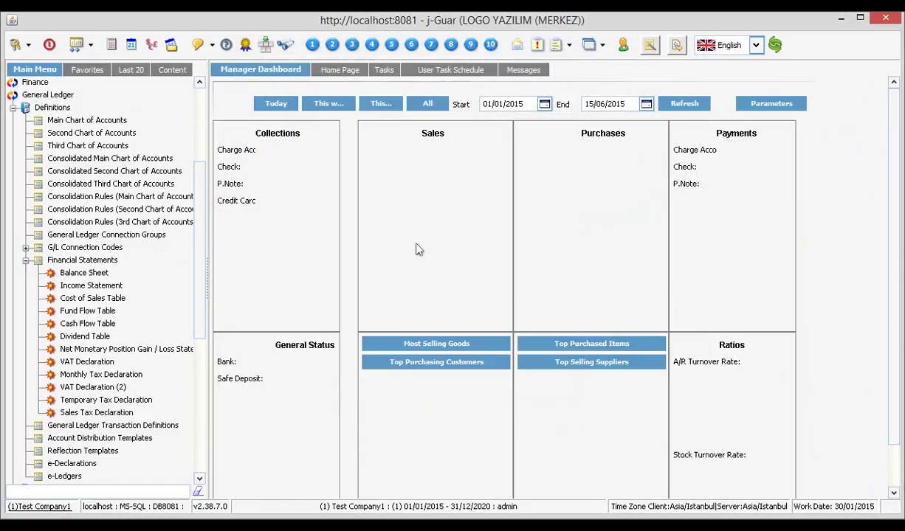